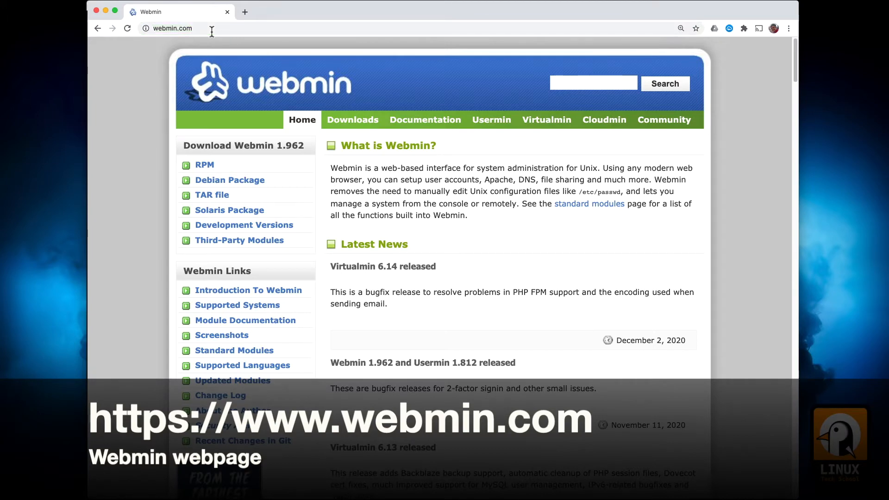
# Go from Webmin Downloads to the Installing on Debian instructions and scroll down
pyautogui.click(356, 124)
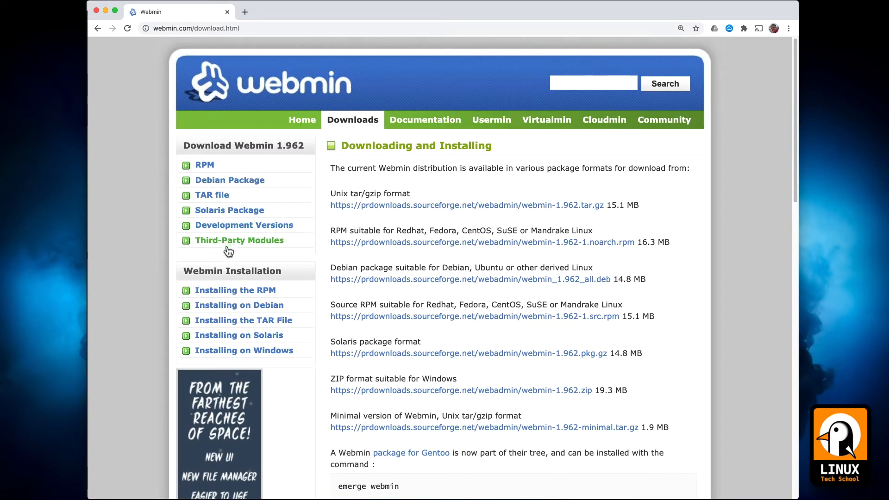
pyautogui.click(258, 311)
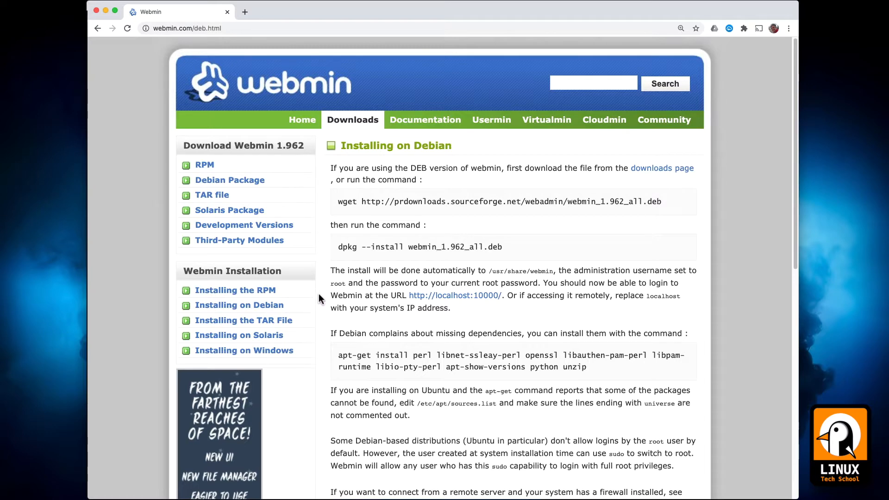
pyautogui.scroll(-5, 318, 299)
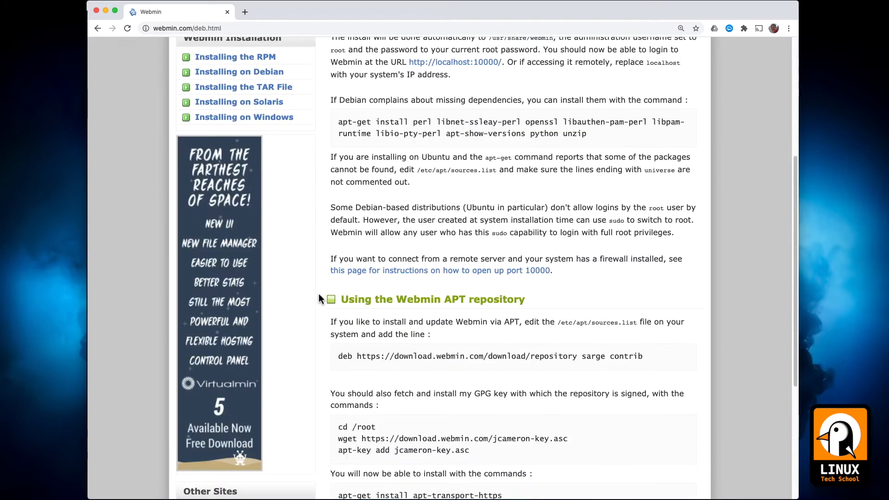
pyautogui.scroll(-3, 318, 299)
# Reach 'Using the Webmin APT repository' and drag Chrome down to reveal the server terminal
pyautogui.moveTo(341, 166); pyautogui.dragTo(527, 165)
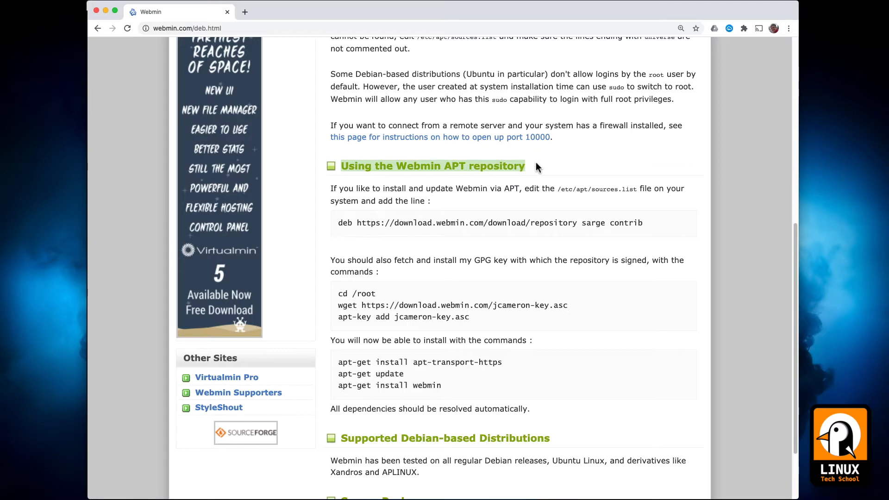
pyautogui.click(537, 167)
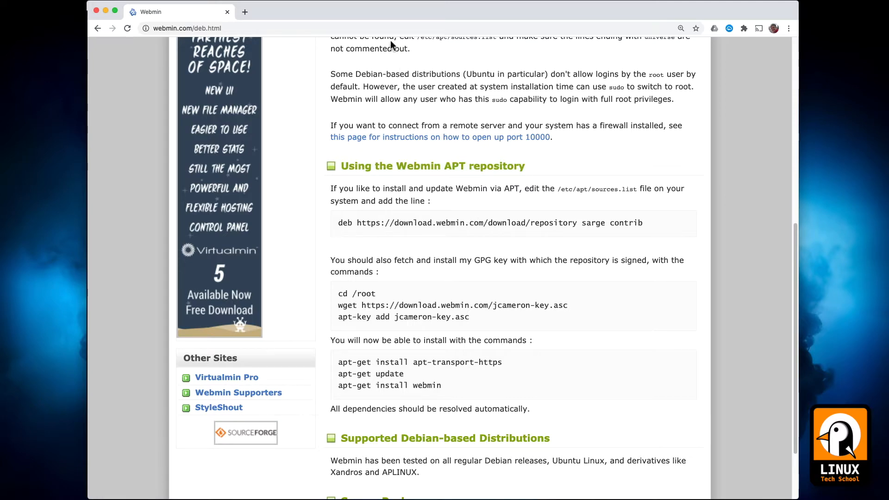
pyautogui.scroll(-3, 363, 274)
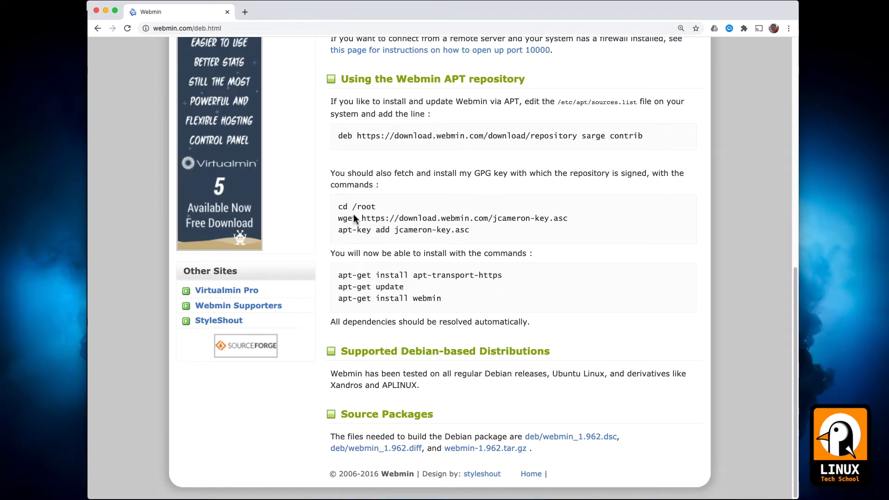
pyautogui.moveTo(353, 17); pyautogui.dragTo(329, 360)
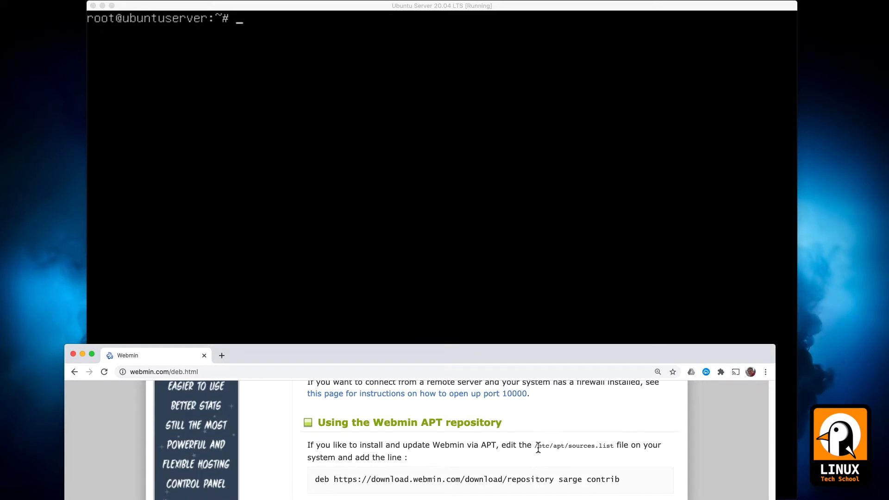
# Change into /etc/apt, list its contents with ls -l, and open sources.list in nano
pyautogui.moveTo(537, 446); pyautogui.dragTo(601, 457)
pyautogui.click(528, 333)
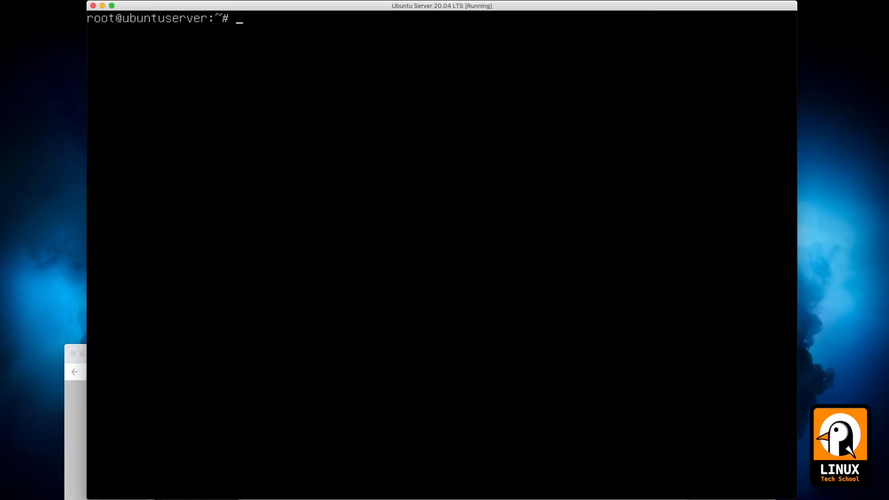
pyautogui.write('cd /etc/apt/')
pyautogui.press('Return')
pyautogui.write('ls -l')
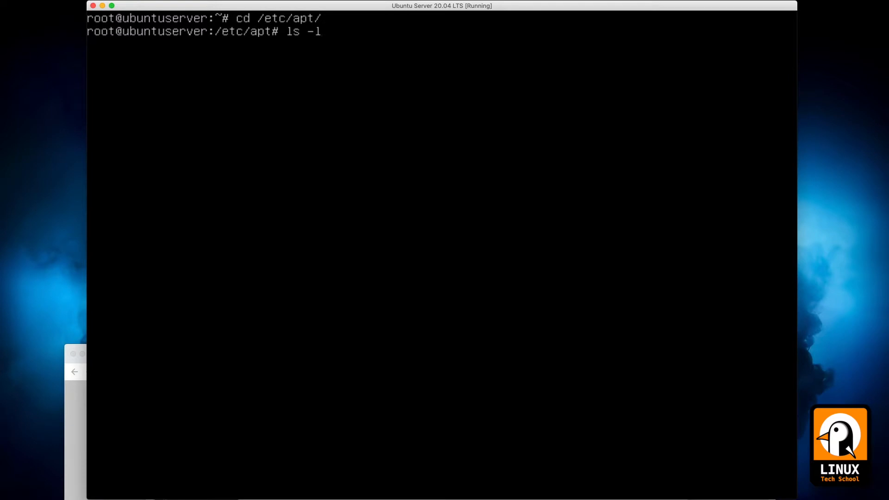
pyautogui.press('Return')
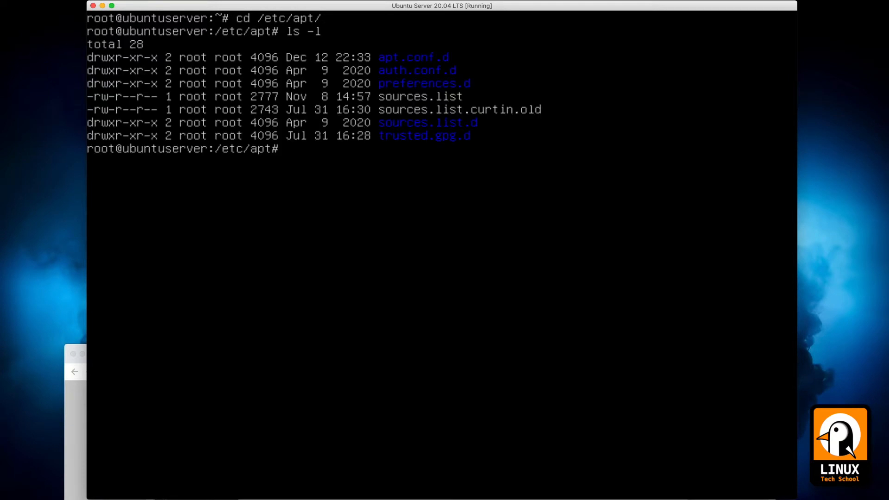
pyautogui.write('nano sources.list')
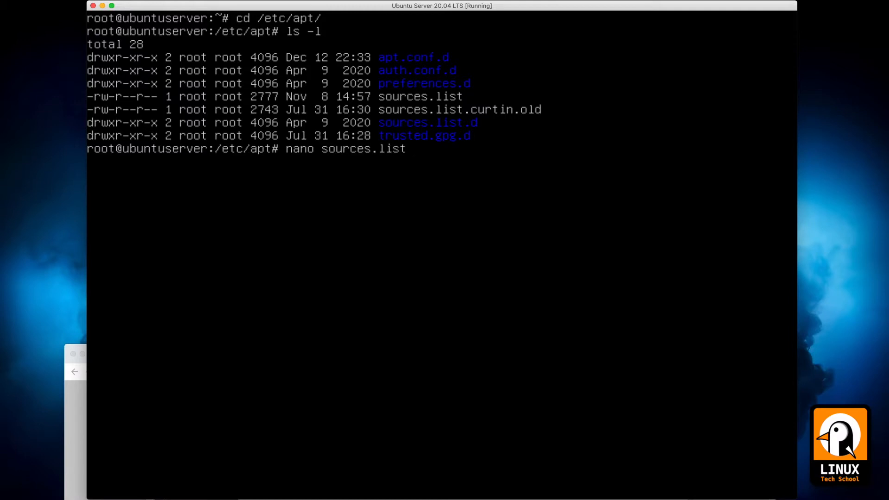
pyautogui.press('Return')
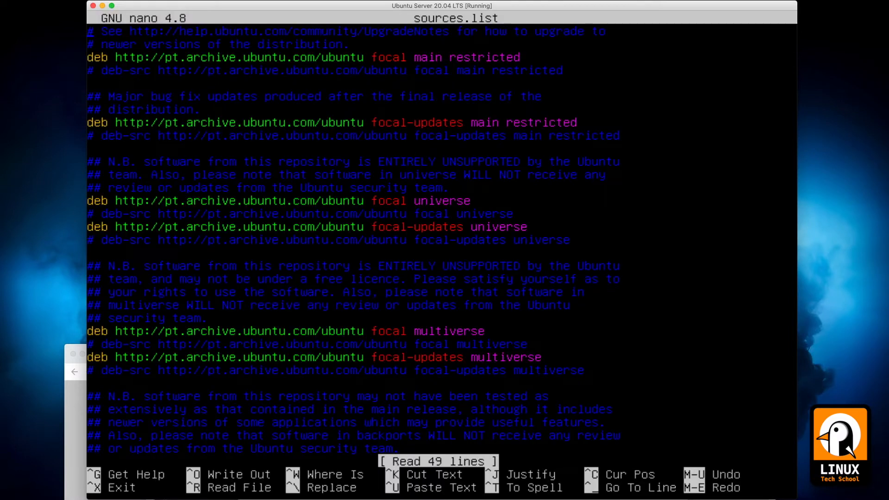
# Select the Webmin repository line on the instructions page for reference
pyautogui.click(79, 440)
pyautogui.moveTo(272, 357); pyautogui.dragTo(293, 239)
pyautogui.moveTo(335, 361); pyautogui.dragTo(642, 367)
pyautogui.press('super+Tab')
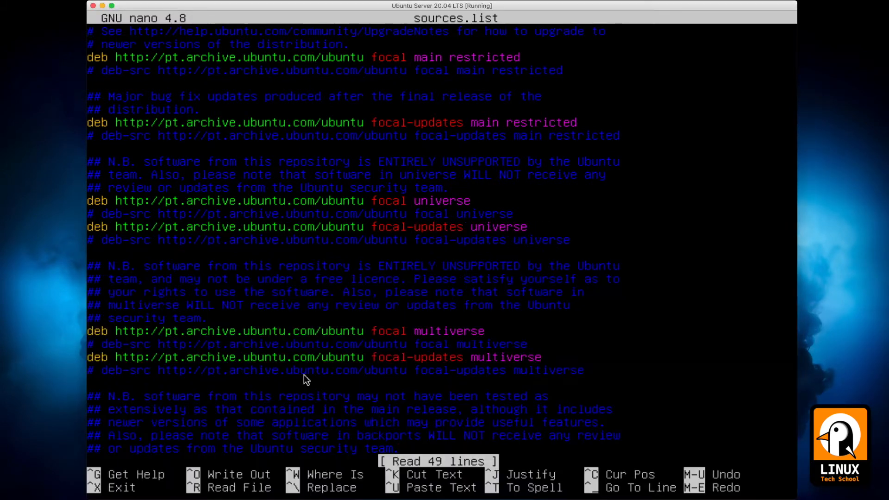
pyautogui.press('pagedown')
pyautogui.press('Return')
pyautogui.write('#WEBMIN')
pyautogui.press('Return')
pyautogui.write('deb')
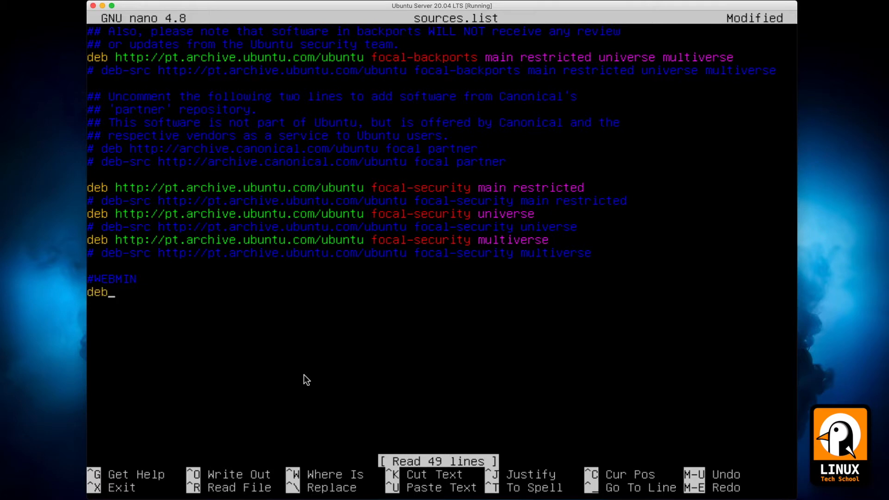
pyautogui.write(' https://do')
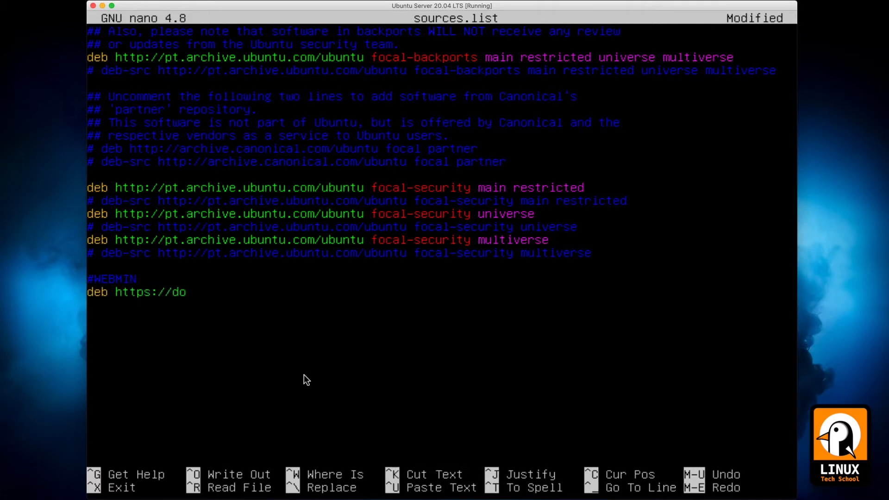
pyautogui.write('wnload.webmin')
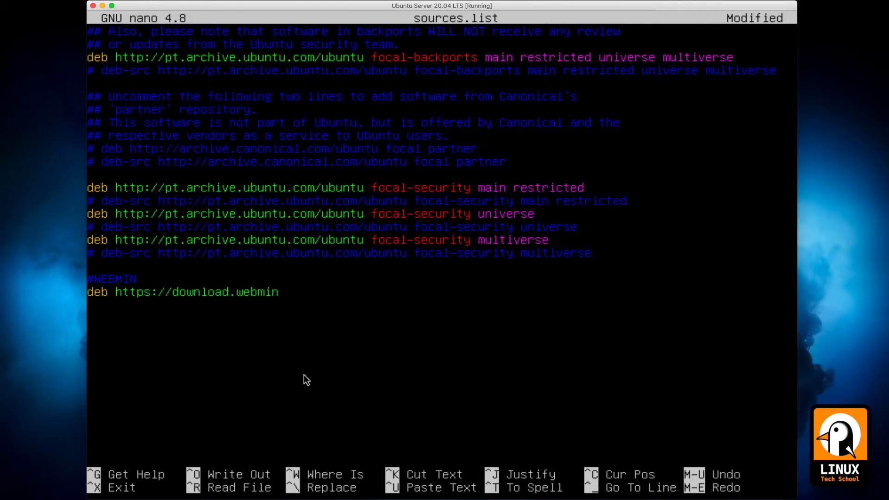
pyautogui.write('.com/downloa')
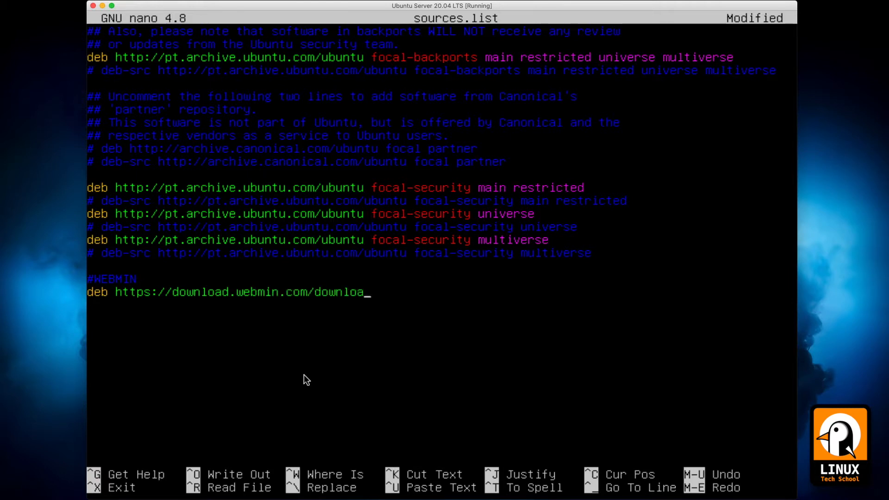
pyautogui.write('d/repository')
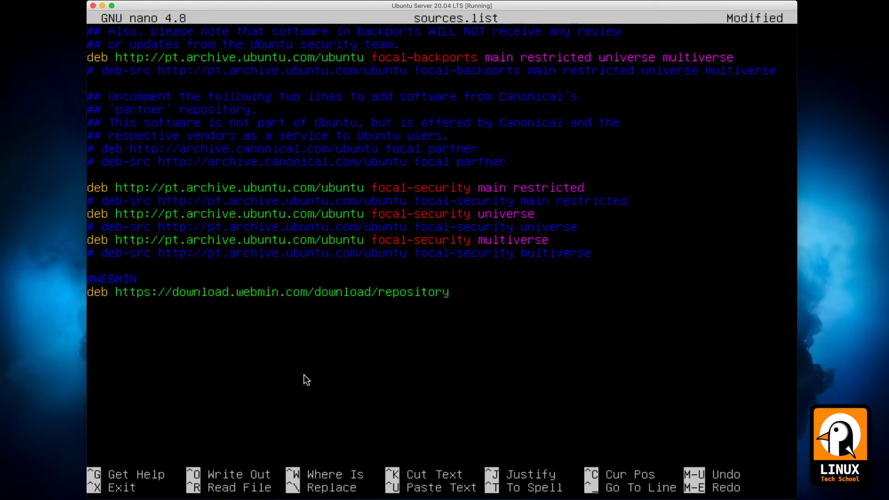
pyautogui.write(' sarge contrib')
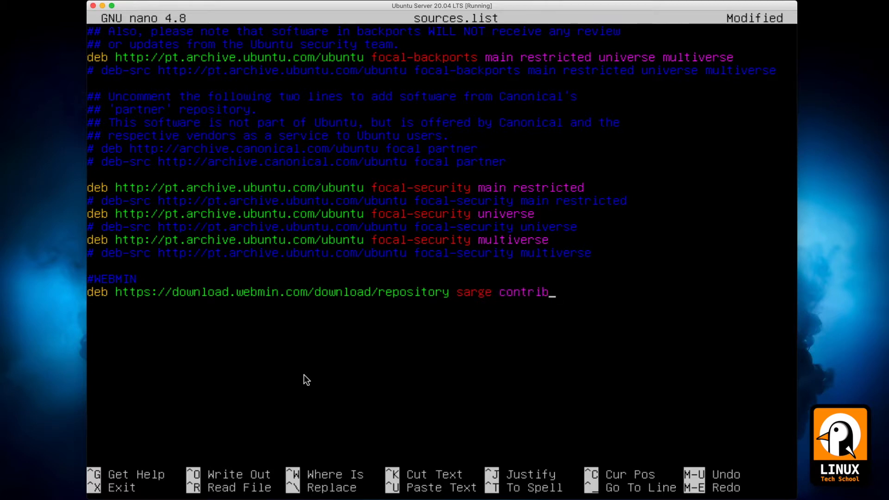
pyautogui.hotkey('ctrl', 'x')
pyautogui.press('y')
pyautogui.press('Return')
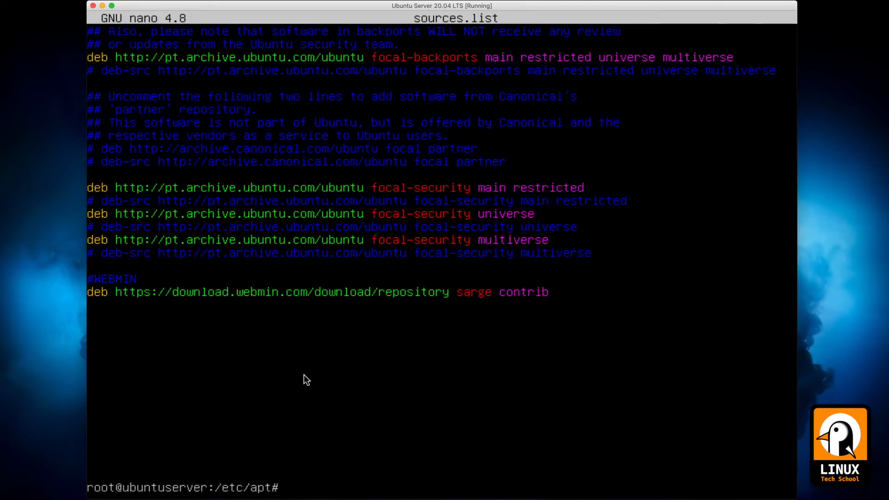
# Change into root's home folder /root
pyautogui.write('cd /to')
pyautogui.press('BackSpace')
pyautogui.press('BackSpace')
pyautogui.write('ro')
pyautogui.press('Tab')
pyautogui.press('Return')
pyautogui.write('wget htt')
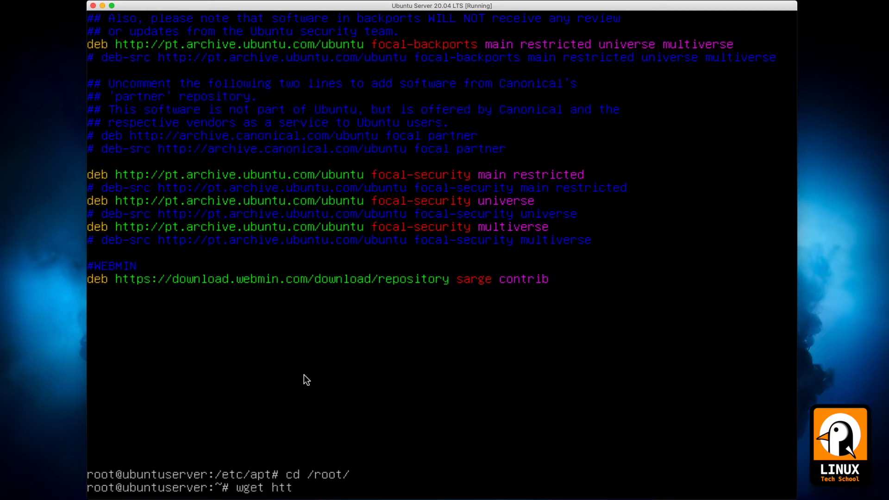
pyautogui.write('ps://downlaod.webmi')
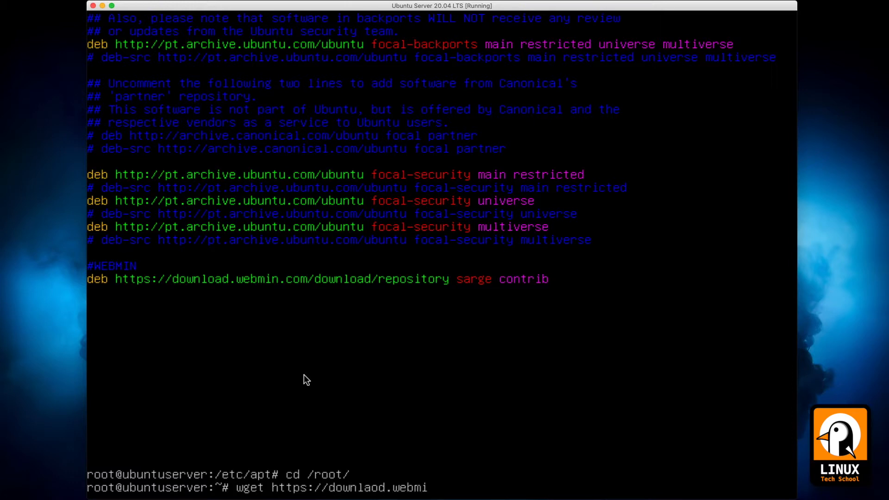
pyautogui.write('n.com/jcameron-key')
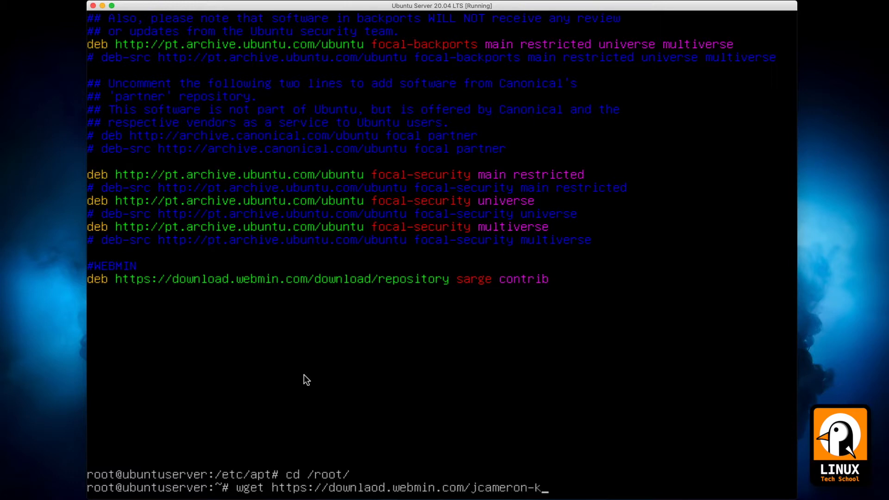
pyautogui.write('.asc')
pyautogui.press('BackSpace')
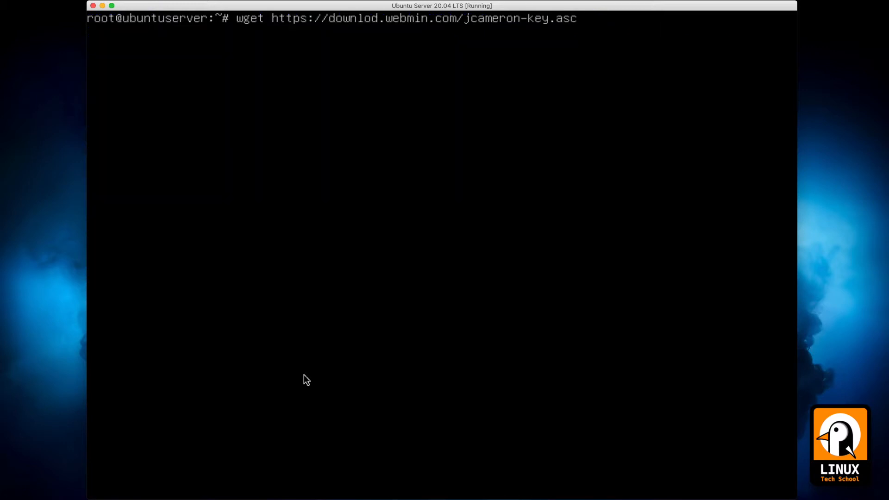
pyautogui.press('Right')
pyautogui.write('a')
pyautogui.press('Right')
pyautogui.press('Right')
pyautogui.press('Right')
pyautogui.press('Right')
pyautogui.press('Right')
pyautogui.press('Right')
pyautogui.press('Right')
pyautogui.press('Right')
pyautogui.press('Right')
pyautogui.press('Right')
pyautogui.press('Right')
pyautogui.press('Right')
pyautogui.press('Right')
pyautogui.press('Right')
pyautogui.press('Right')
pyautogui.press('Right')
pyautogui.press('Right')
pyautogui.press('Right')
pyautogui.press('Right')
pyautogui.press('Right')
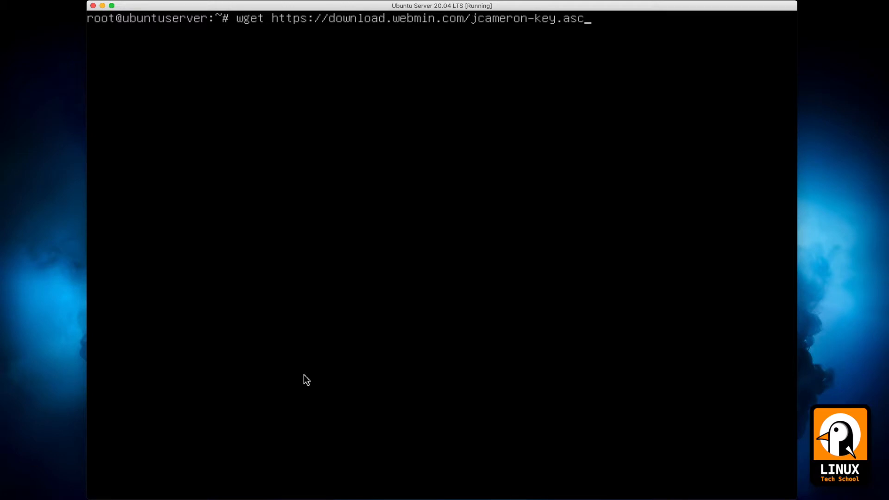
pyautogui.press('Return')
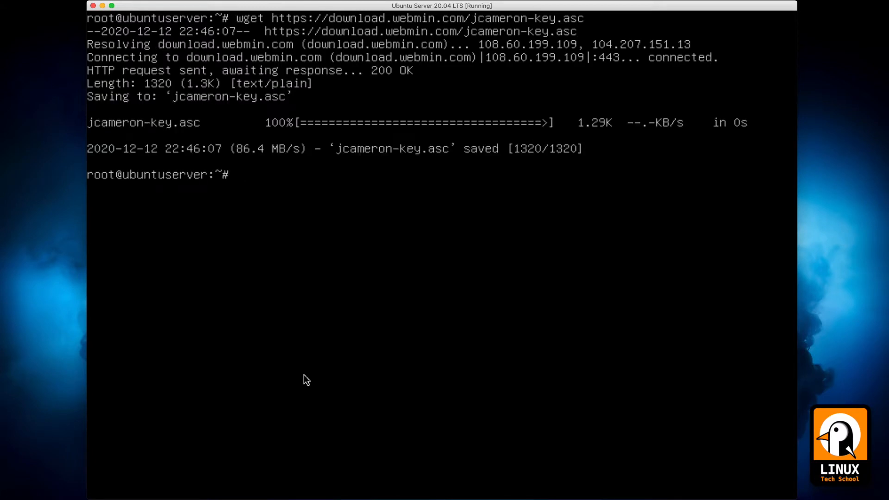
# Add jcameron-key.asc to apt's trusted keys with apt-key add
pyautogui.write('apt-key add j')
pyautogui.press('Tab')
pyautogui.press('Return')
# Install apt-transport-https, run apt update, and clear the screen
pyautogui.write('apt')
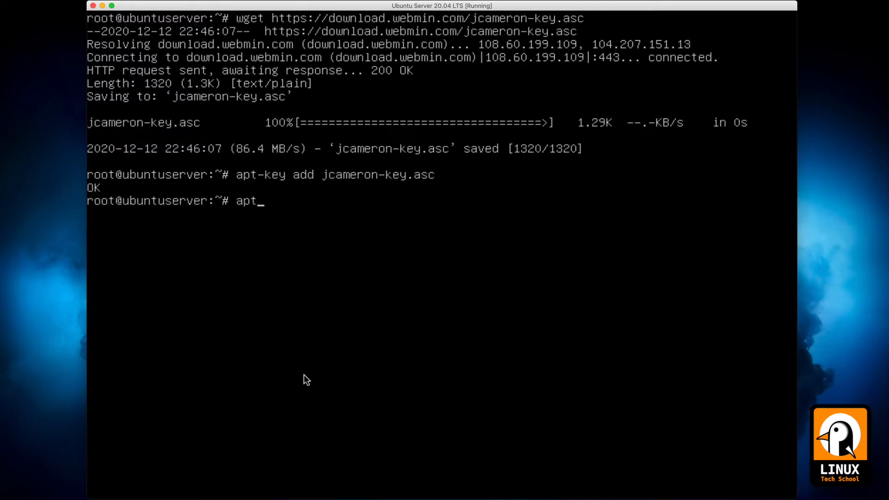
pyautogui.write(' install apt-transport-https')
pyautogui.press('Return')
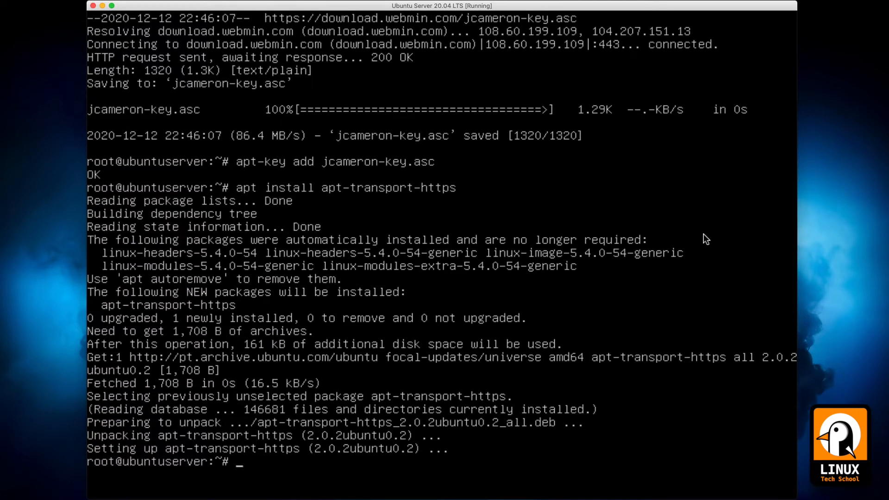
pyautogui.write('apt update')
pyautogui.press('Return')
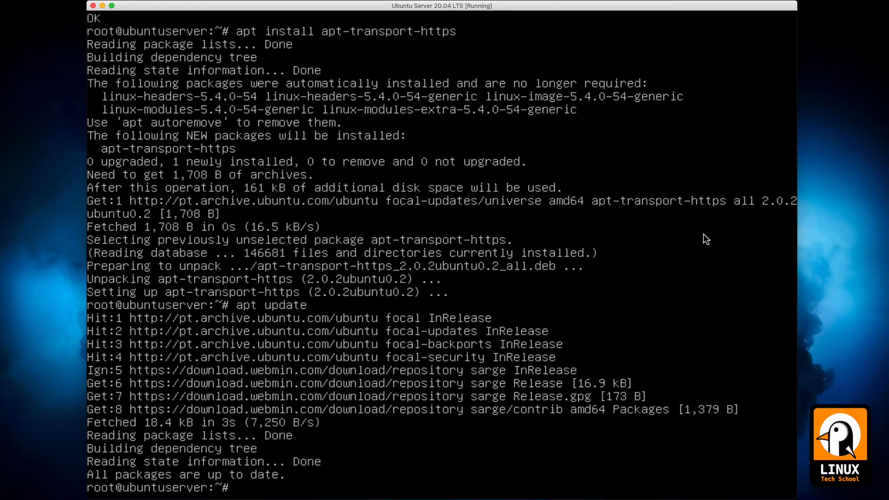
pyautogui.hotkey('ctrl', 'l')
# Run apt install webmin, confirm with y, then type 'ufw allow 10000/tcp'
pyautogui.write('apt ins')
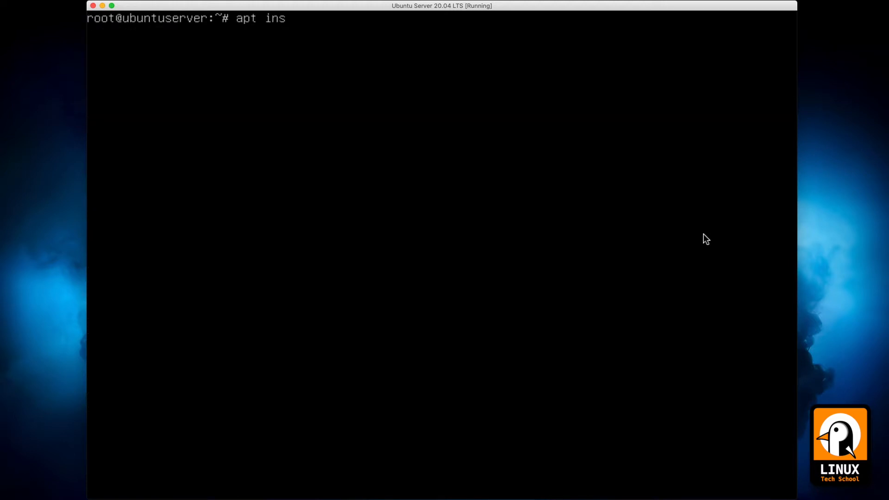
pyautogui.write('tall webmin')
pyautogui.press('Return')
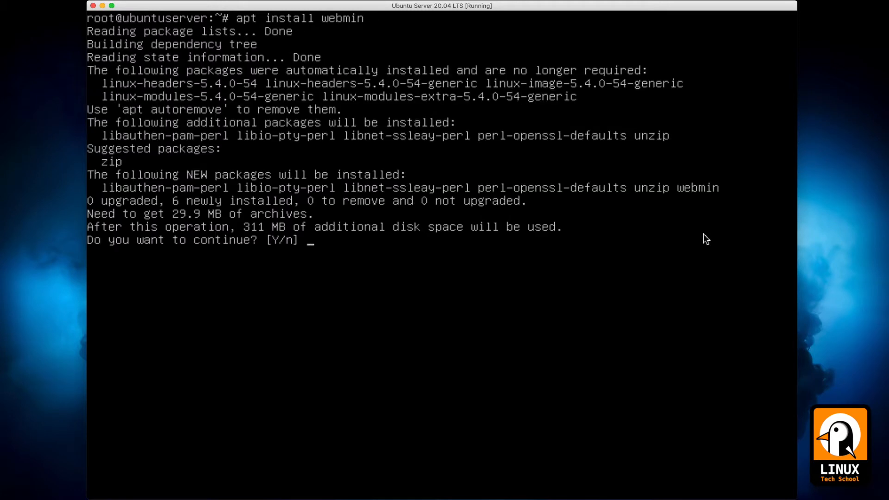
pyautogui.write('y')
pyautogui.press('Return')
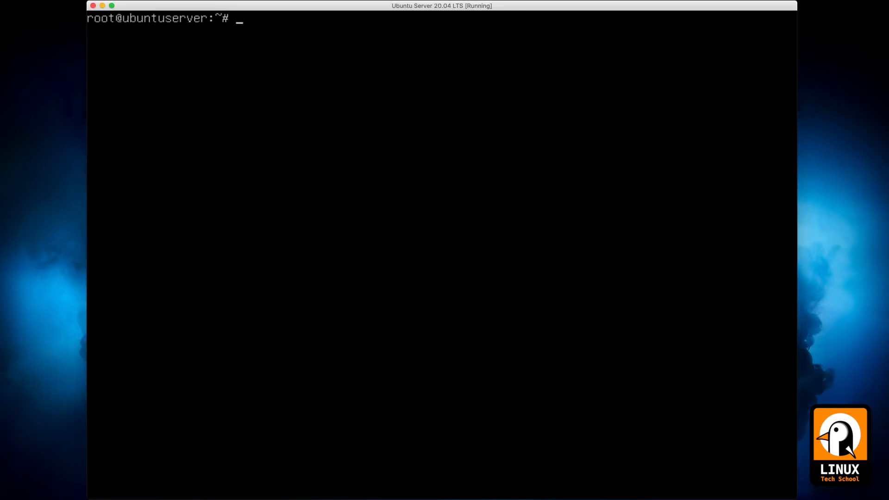
pyautogui.write('ufw allow 10000/tcp')
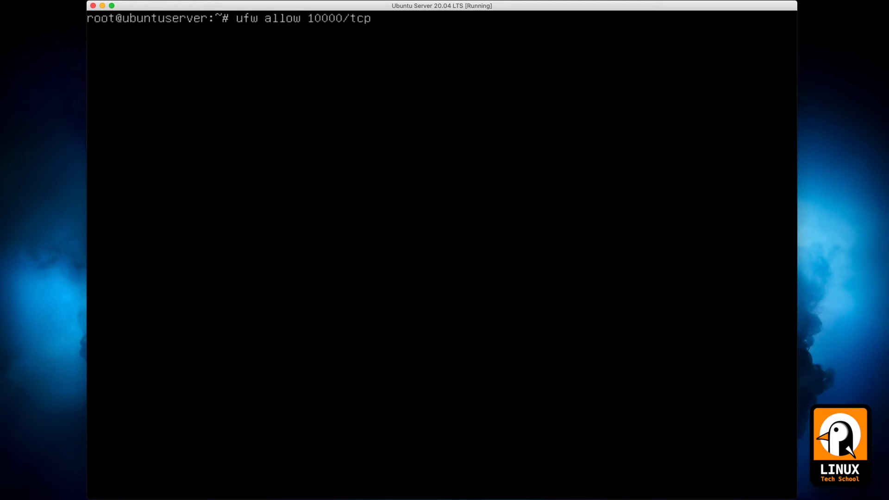
# Allow port 10000/tcp in ufw, verify with ufw status, and clear the screen
pyautogui.press('Return')
pyautogui.write('uf')
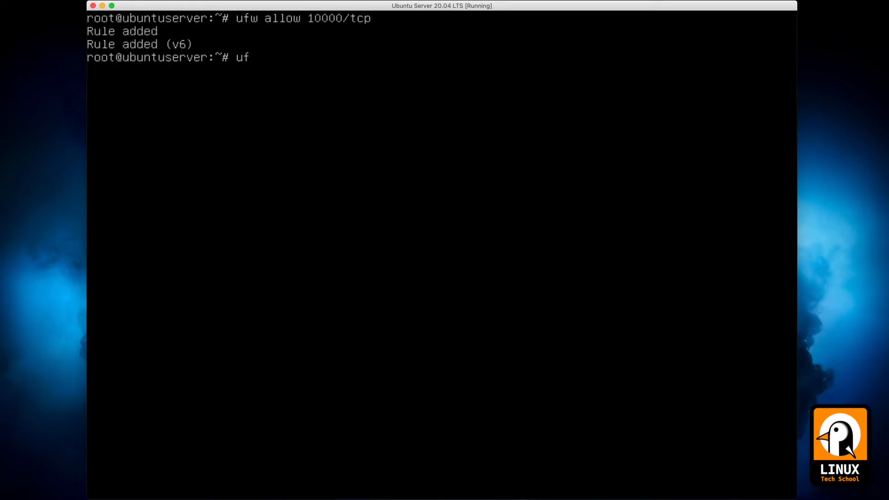
pyautogui.write('w status')
pyautogui.press('Return')
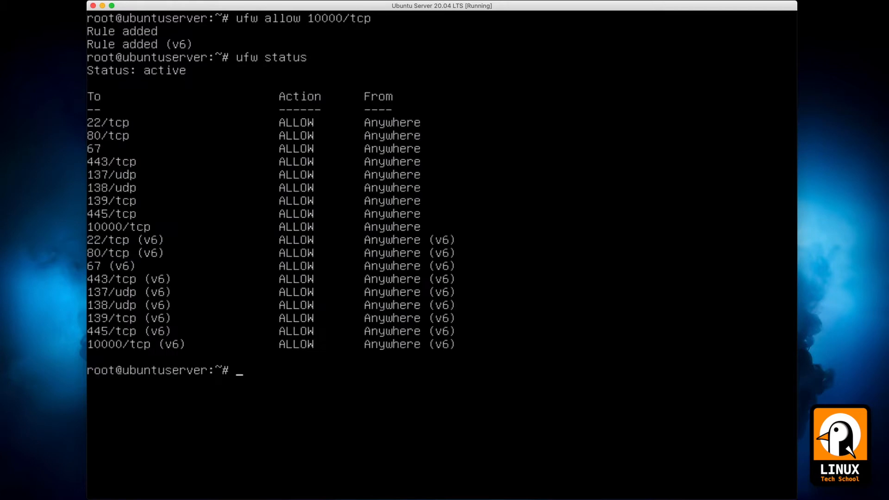
pyautogui.click(80, 199)
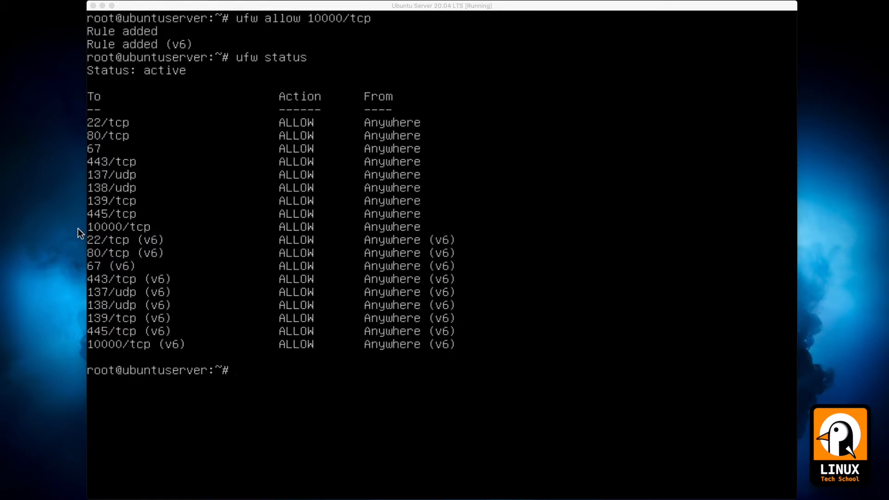
pyautogui.click(93, 229)
pyautogui.hotkey('ctrl', 'l')
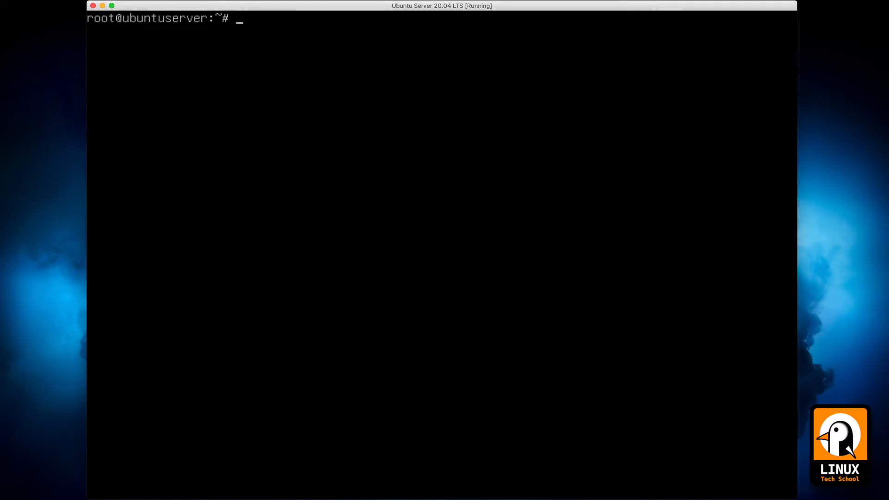
# List interface addresses with 'ip a' and load 192.168.52.1:10000 in Firefox
pyautogui.press('super+Tab')
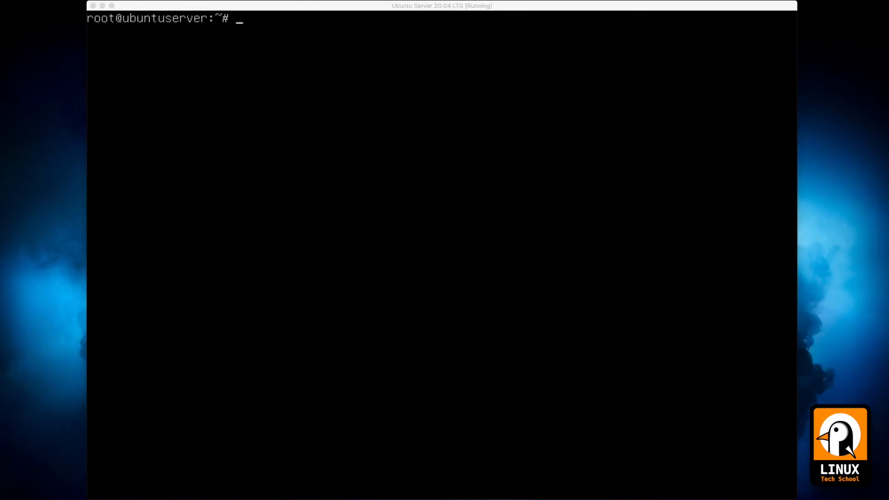
pyautogui.click(165, 225)
pyautogui.write('ip a')
pyautogui.press('Return')
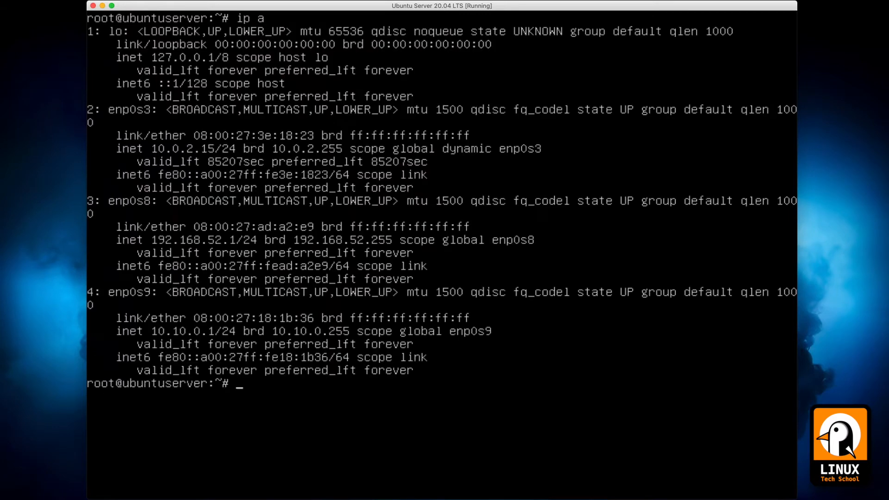
pyautogui.click(26, 282)
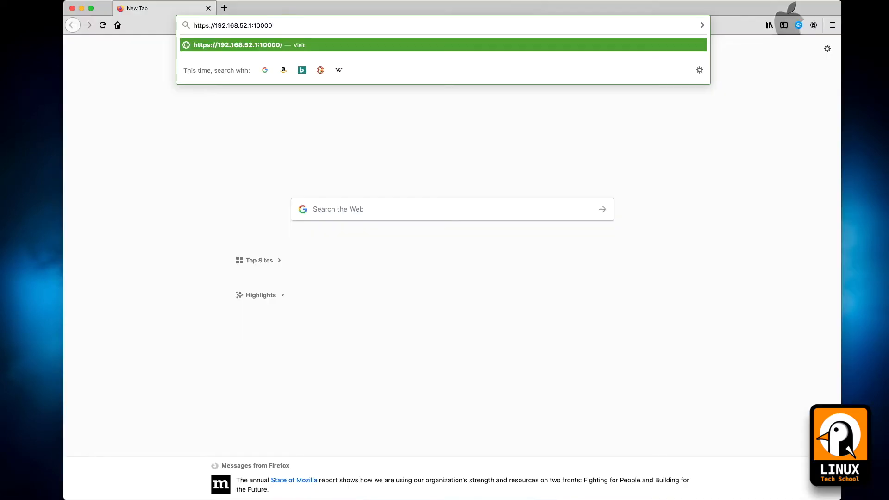
pyautogui.press('Return')
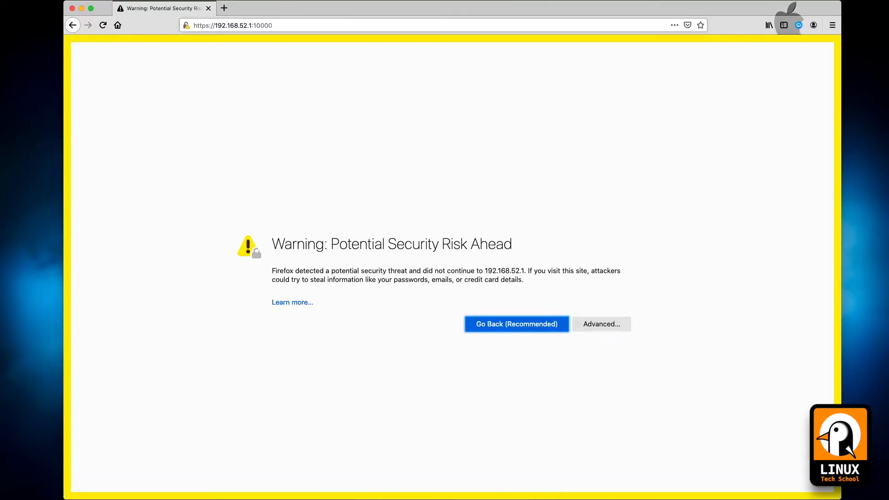
# Accept the self-signed certificate risk and zoom in on the Webmin login page
pyautogui.click(602, 325)
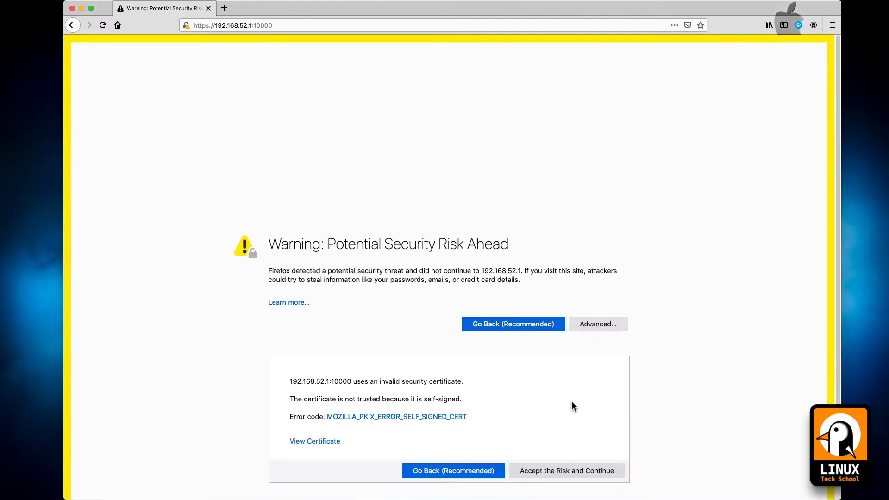
pyautogui.click(565, 469)
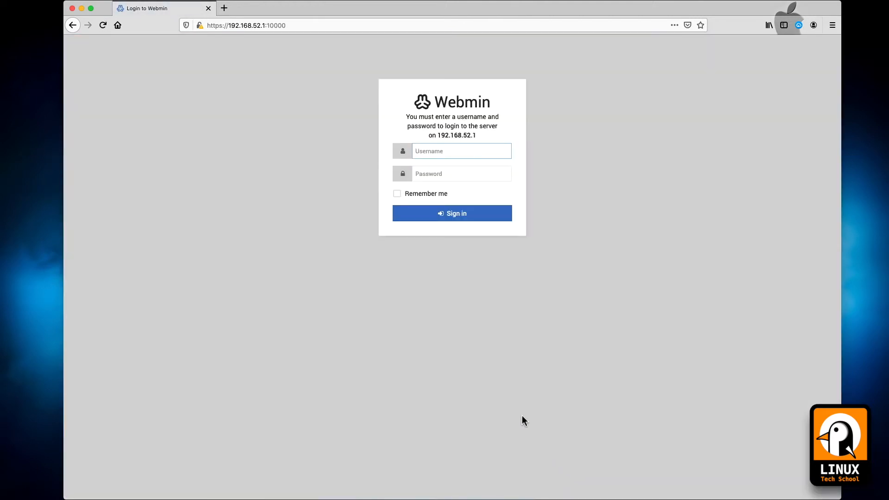
pyautogui.press('super+equal')
pyautogui.press('super+equal')
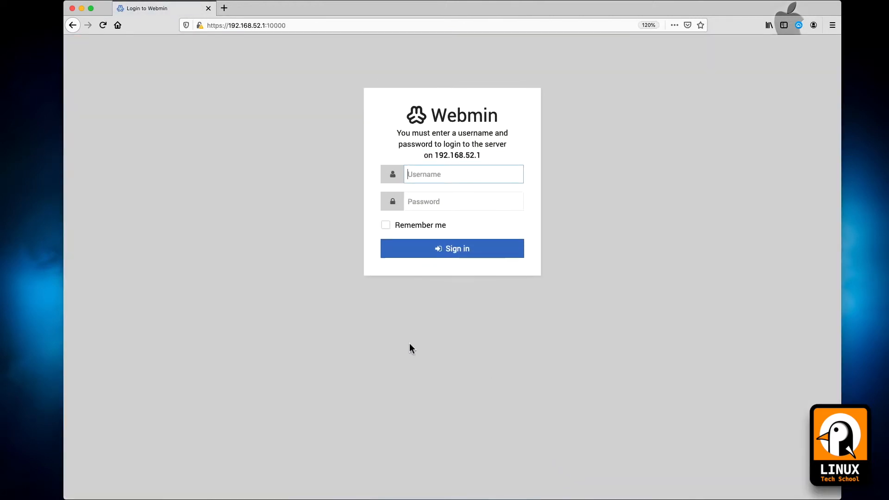
pyautogui.press('super+equal')
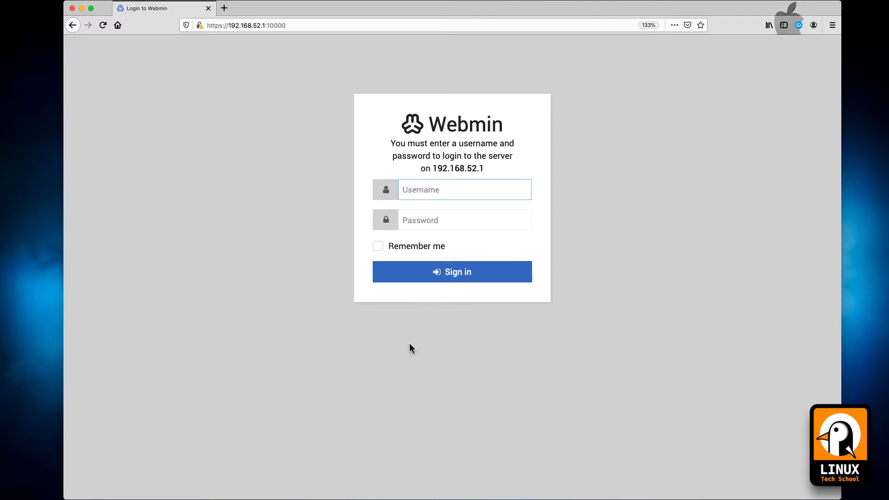
# Log in as root with the account password and decline saving the login
pyautogui.write('root')
pyautogui.press('Tab')
pyautogui.write('••')
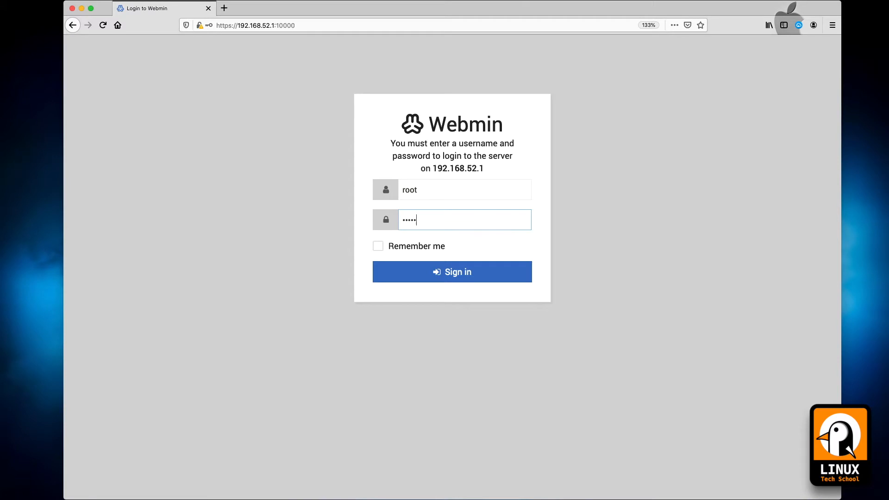
pyautogui.press('Return')
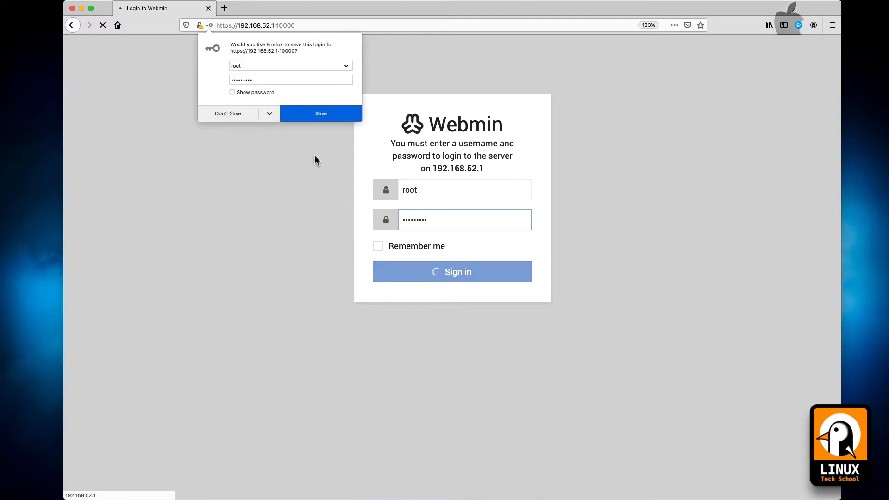
pyautogui.click(237, 118)
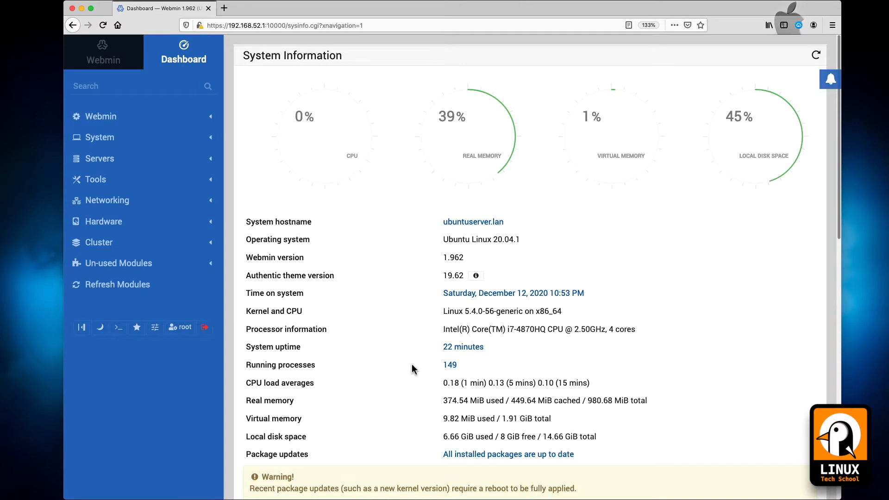
# Expand the Recent Logins, Disk Usage and Network Interfaces panels on the Dashboard
pyautogui.scroll(-3, 412, 369)
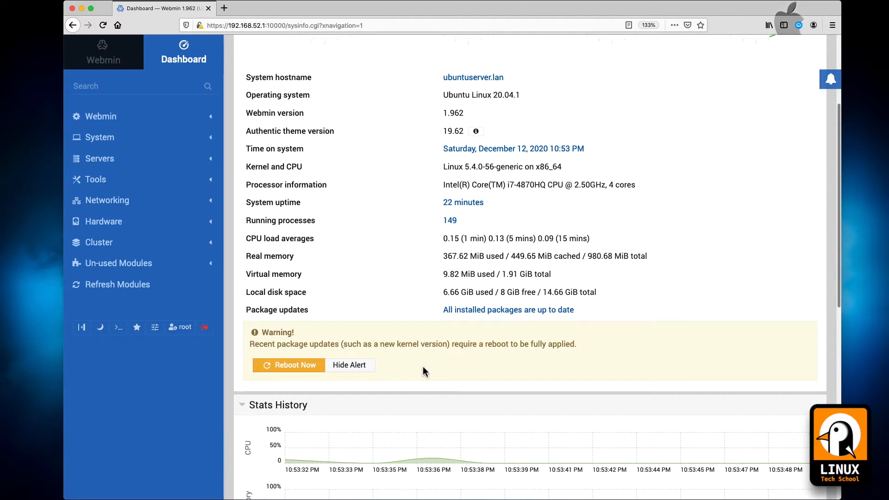
pyautogui.scroll(-10, 423, 369)
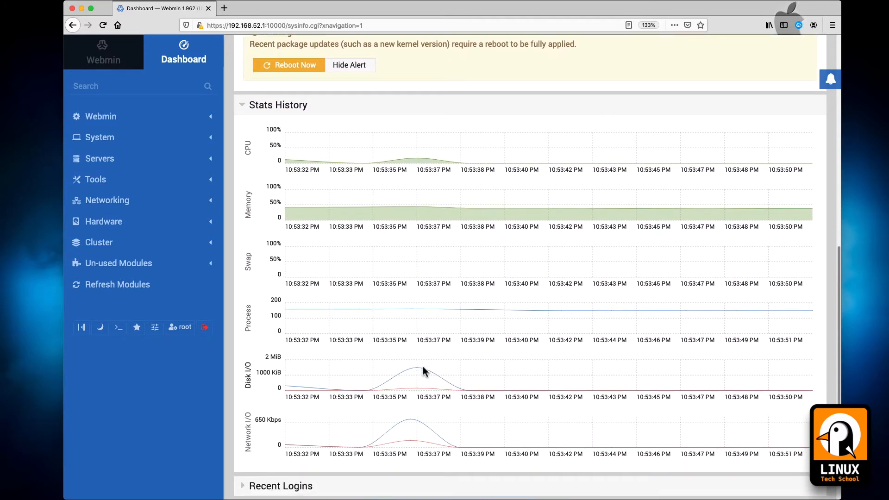
pyautogui.scroll(-1, 423, 368)
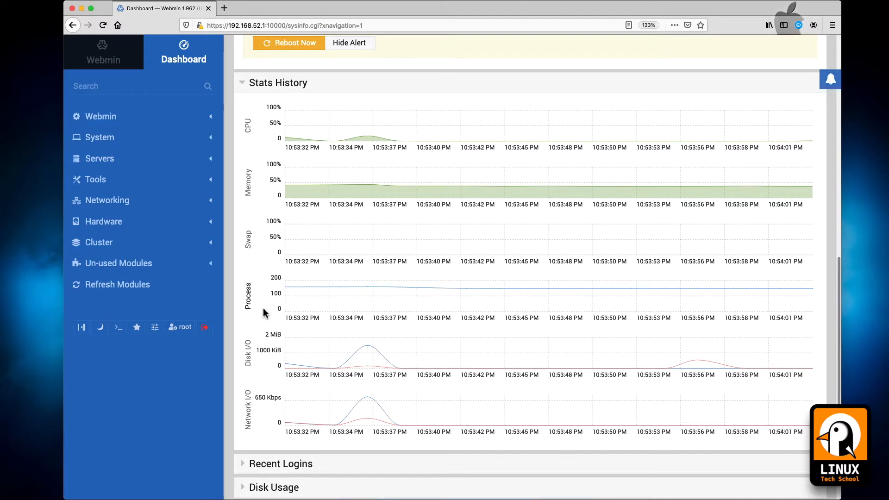
pyautogui.scroll(-3, 264, 313)
pyautogui.click(249, 383)
pyautogui.scroll(-3, 248, 383)
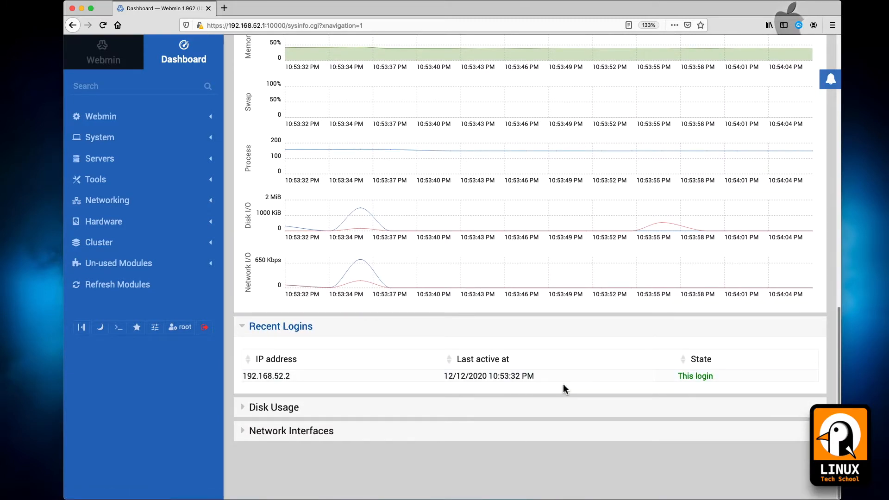
pyautogui.click(247, 416)
pyautogui.scroll(-3, 343, 380)
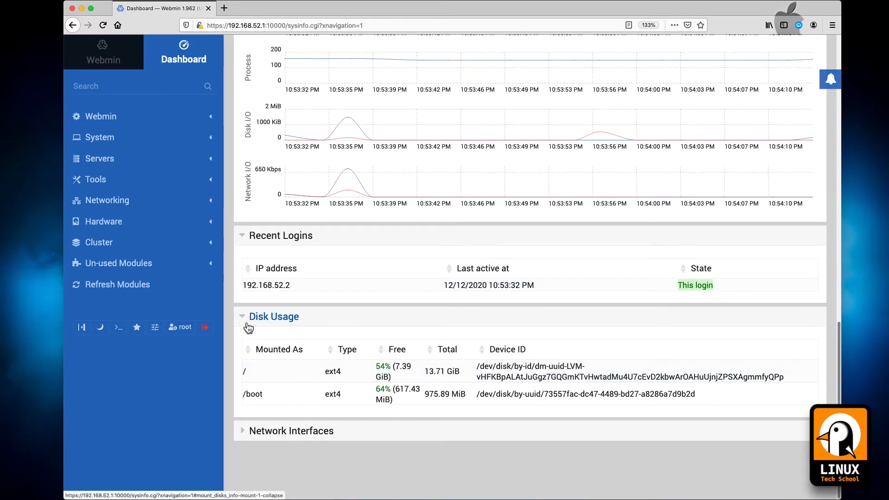
pyautogui.click(248, 433)
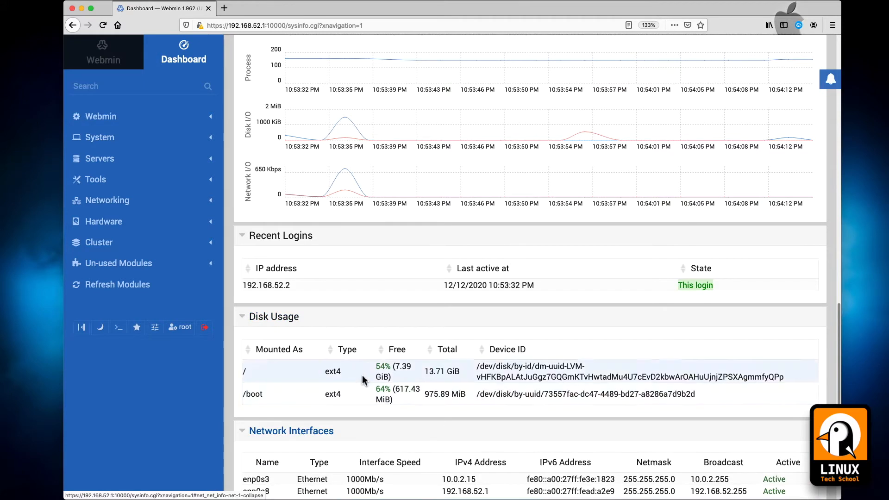
pyautogui.scroll(-3, 363, 380)
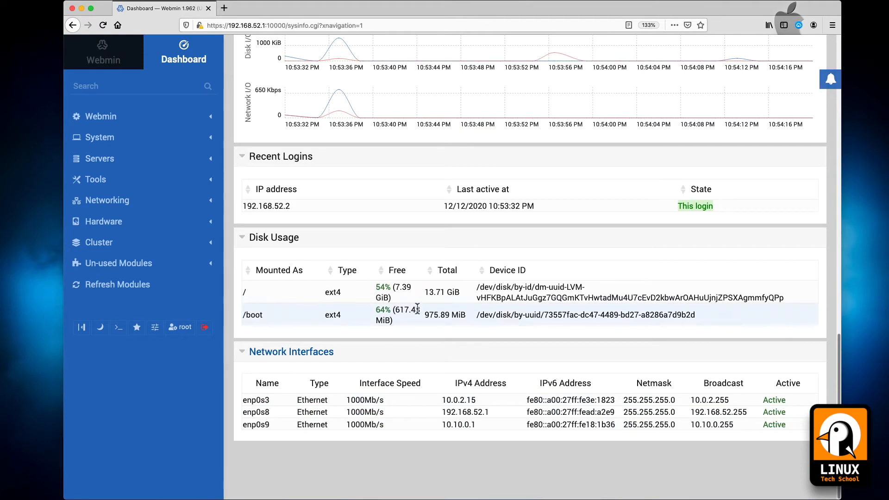
# Scroll through the expanded Dashboard panels to review memory, disk and interface details
pyautogui.scroll(10, 431, 312)
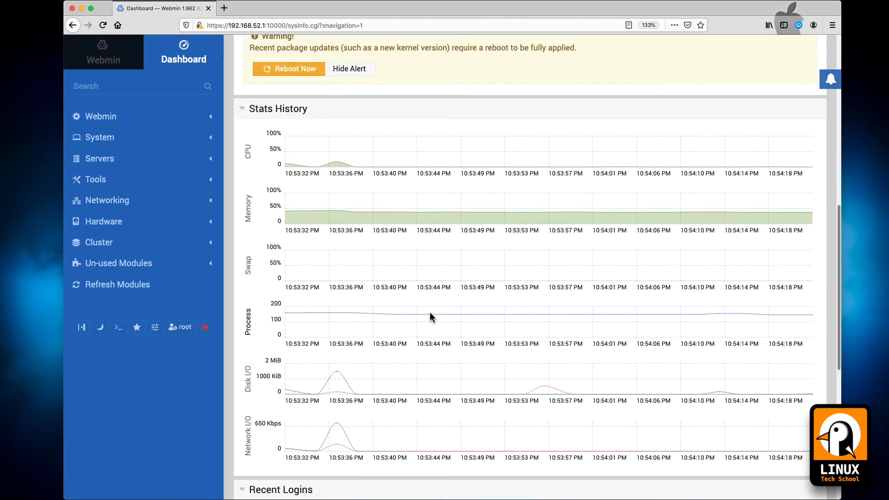
pyautogui.scroll(13, 429, 314)
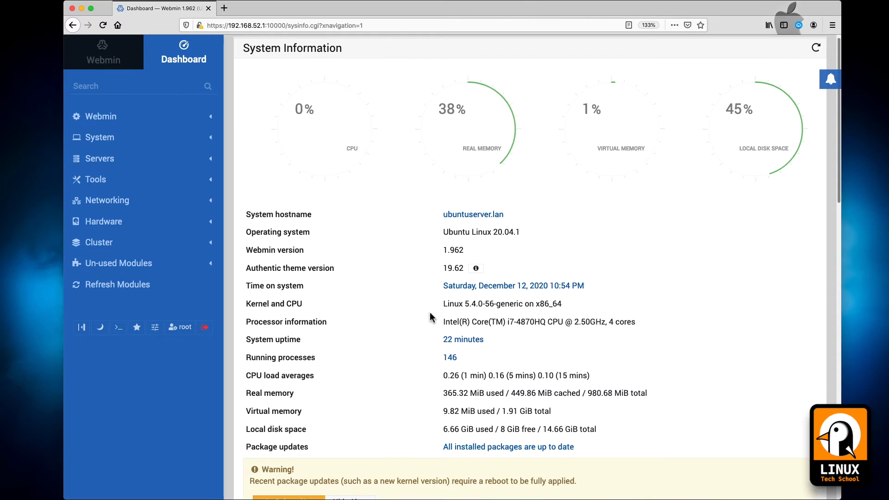
pyautogui.scroll(-1, 431, 316)
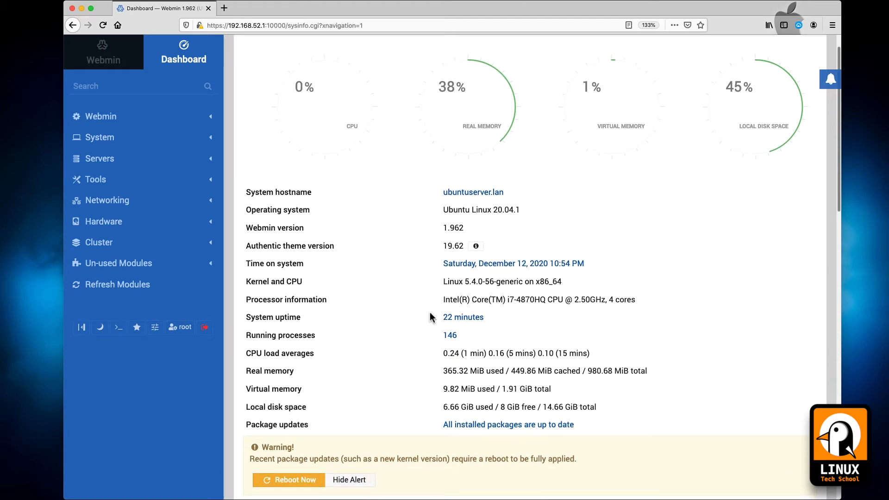
pyautogui.scroll(-1, 430, 317)
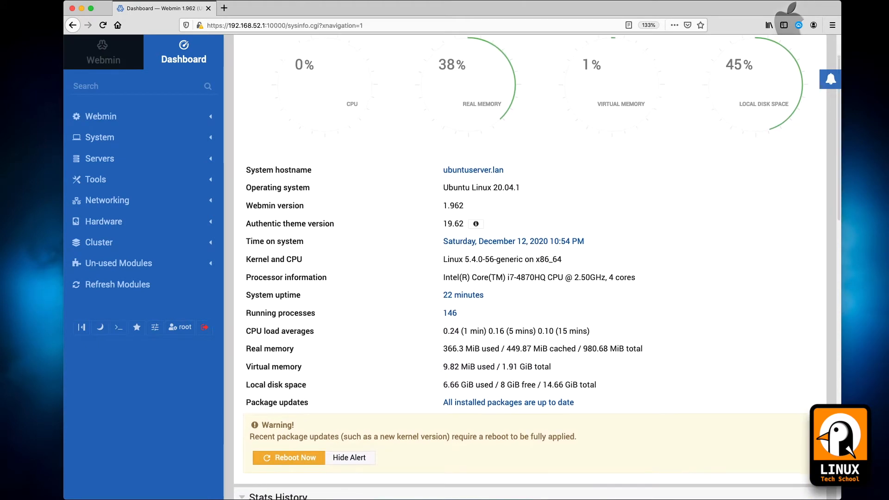
pyautogui.click(38, 491)
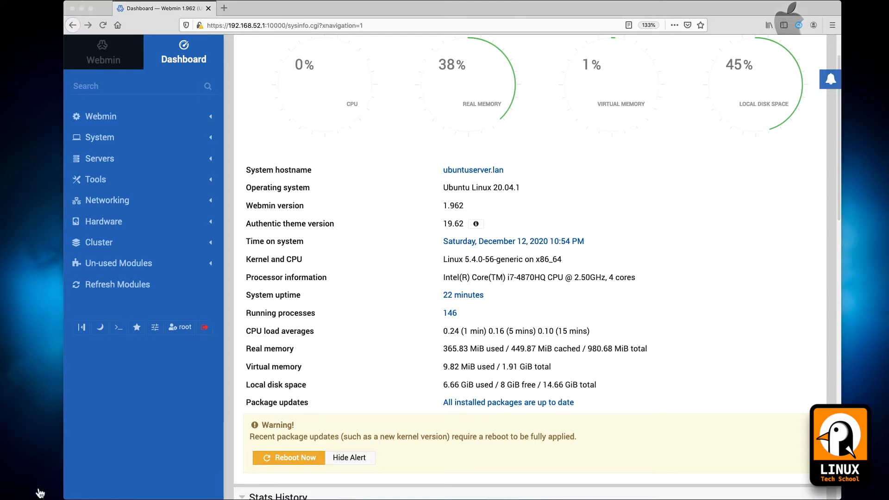
# Resize the Ubuntu Server console smaller, move it left, and bring Firefox's Dashboard forward
pyautogui.press('super+Tab')
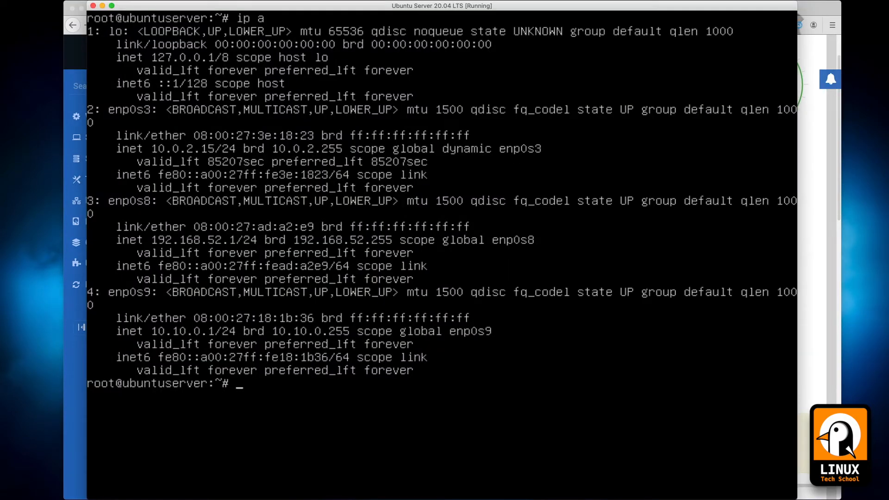
pyautogui.moveTo(796, 497); pyautogui.dragTo(427, 256)
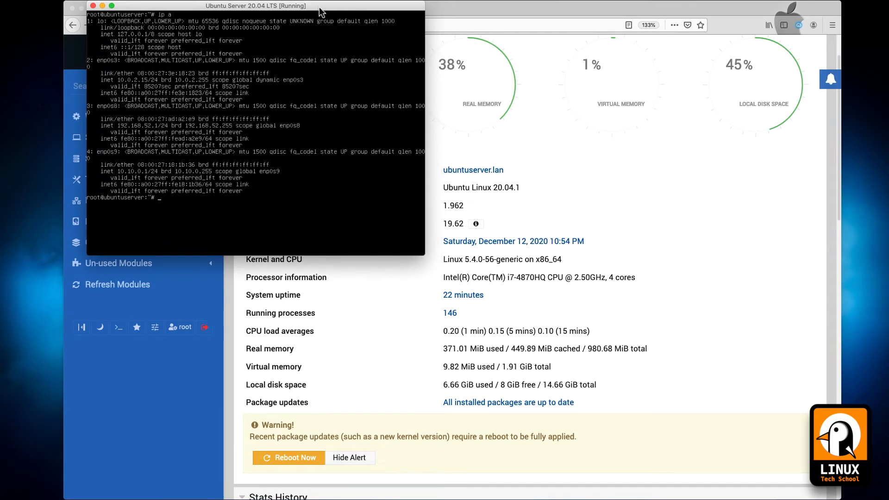
pyautogui.moveTo(304, 1); pyautogui.dragTo(237, 25)
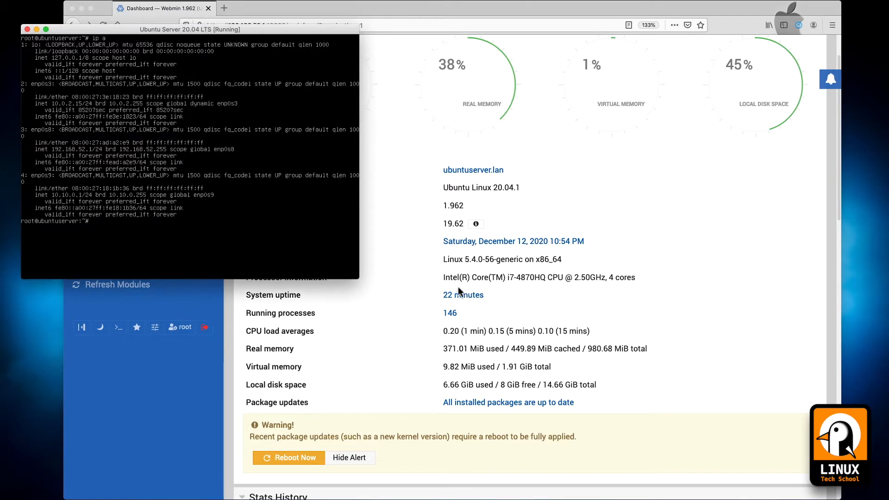
pyautogui.click(407, 285)
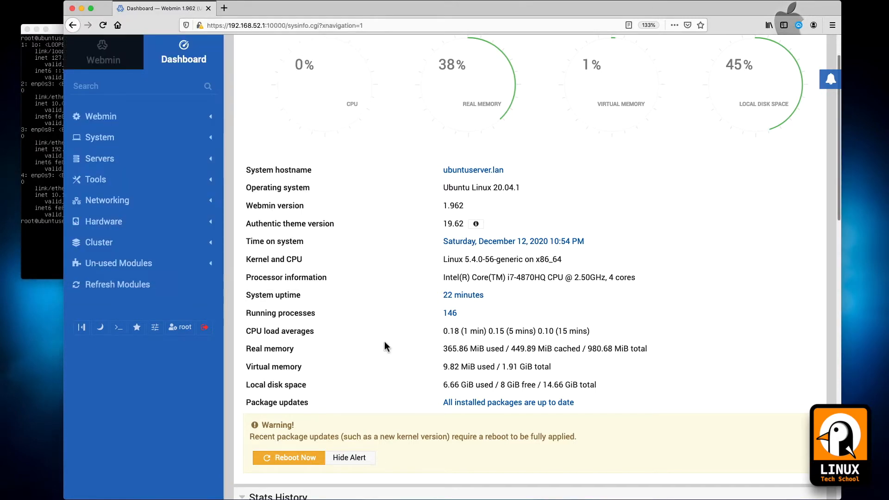
# Reboot the server to apply package updates and watch it in the VM console
pyautogui.click(285, 458)
pyautogui.click(532, 115)
pyautogui.click(31, 210)
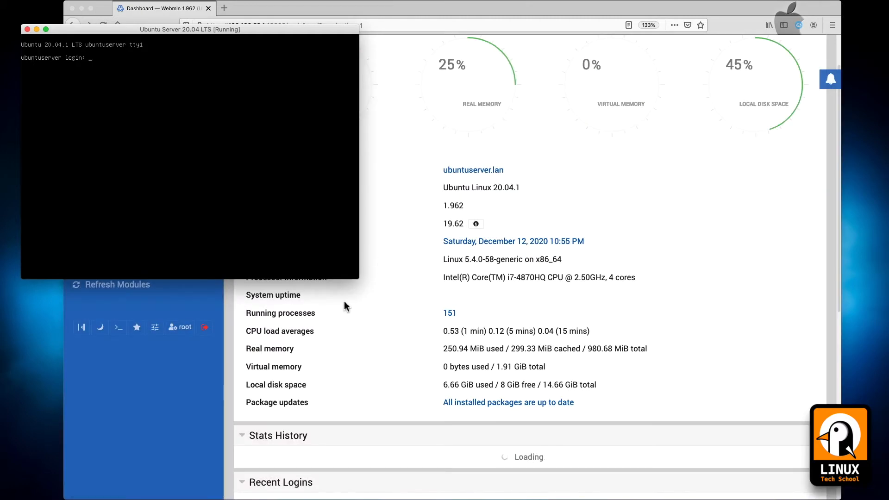
# Return to the Webmin Dashboard, check the kernel version, and expand the Webmin module category
pyautogui.click(343, 302)
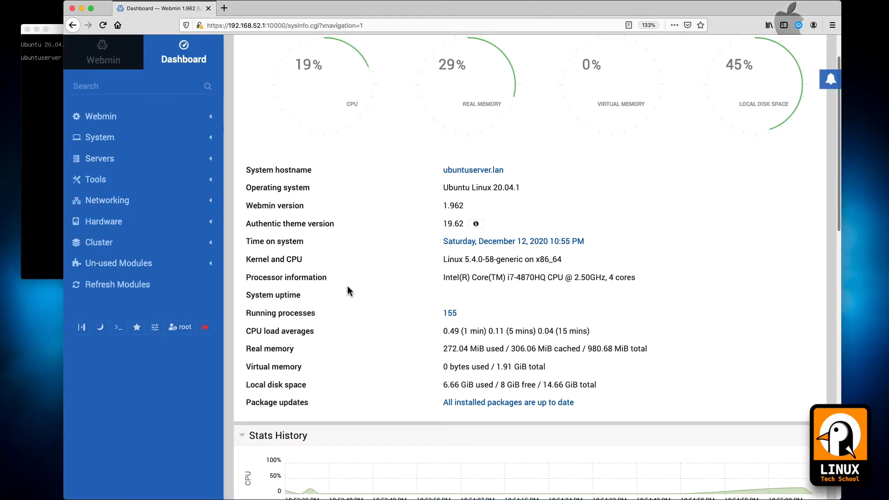
pyautogui.scroll(2, 349, 291)
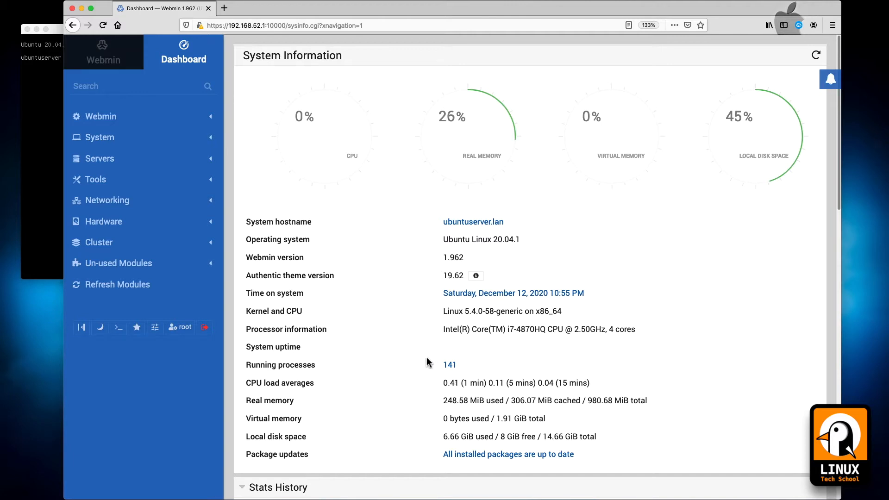
pyautogui.moveTo(444, 313); pyautogui.dragTo(523, 316)
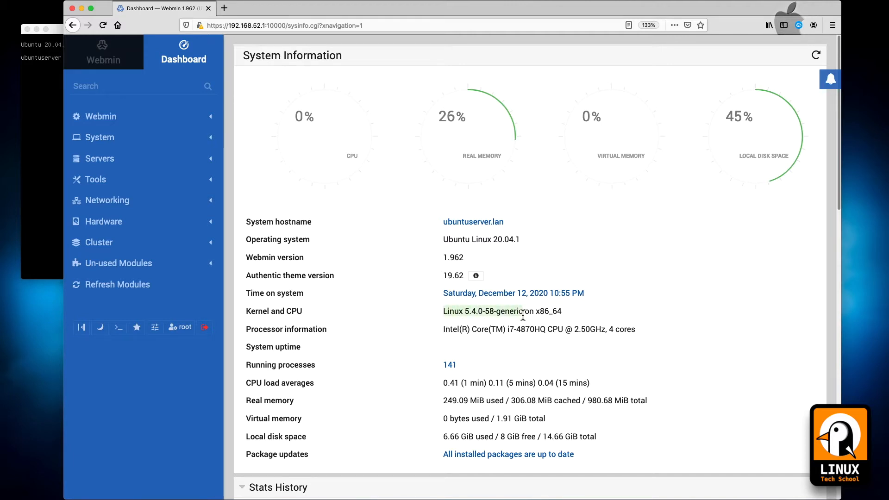
pyautogui.click(372, 399)
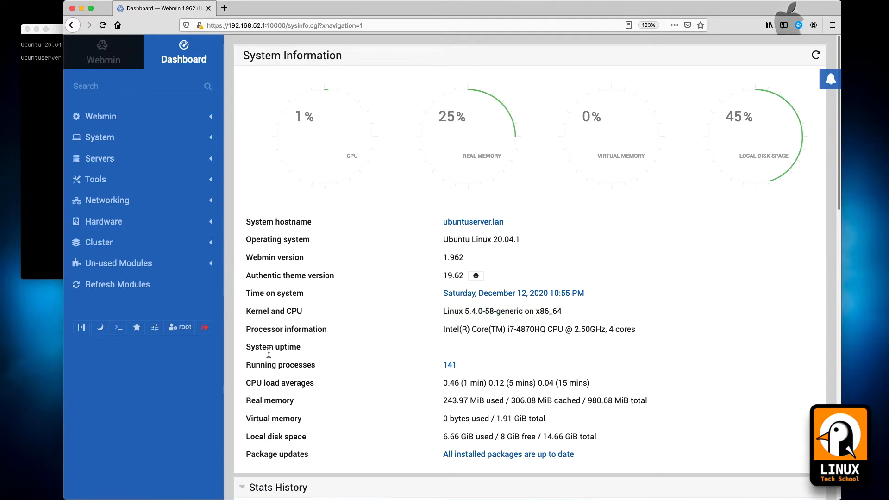
pyautogui.click(120, 121)
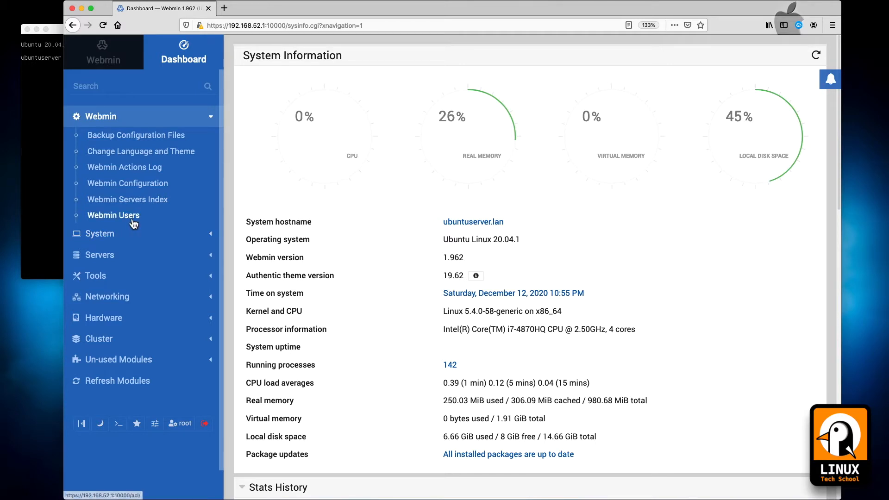
# In Webmin Users, start a new privileged user and enter its username
pyautogui.click(148, 215)
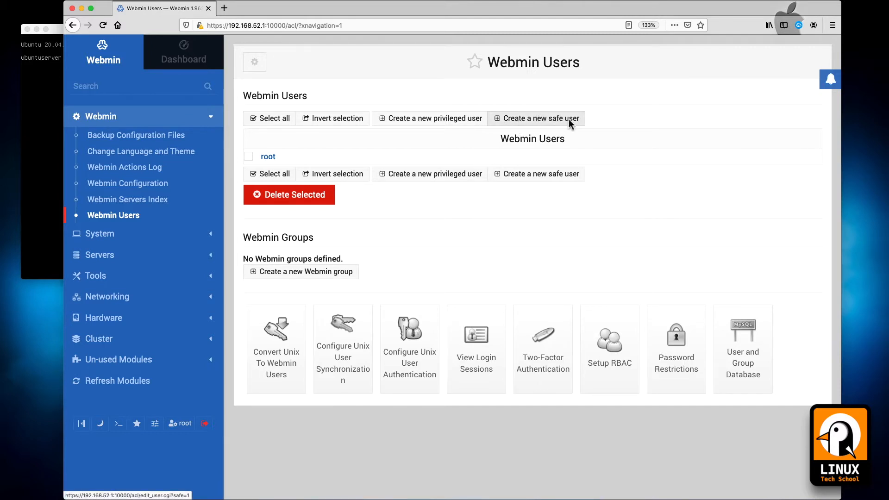
pyautogui.click(435, 120)
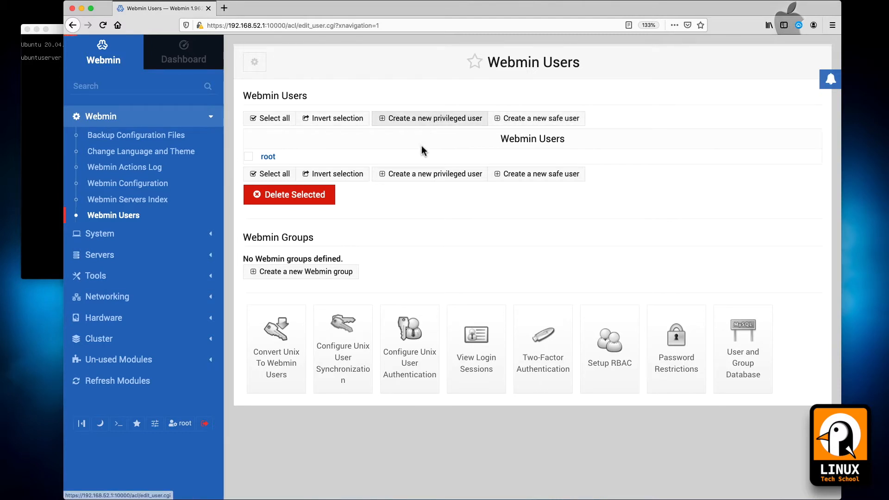
pyautogui.click(435, 120)
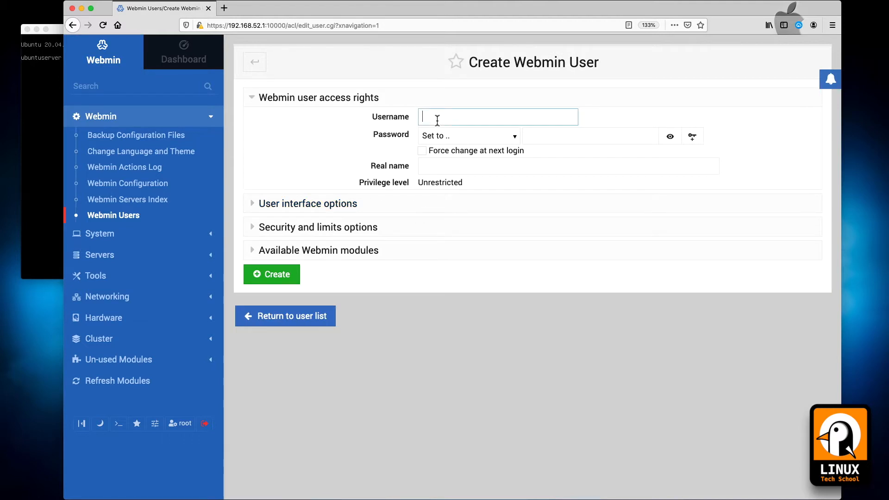
pyautogui.write('rsmatias')
pyautogui.press('Tab')
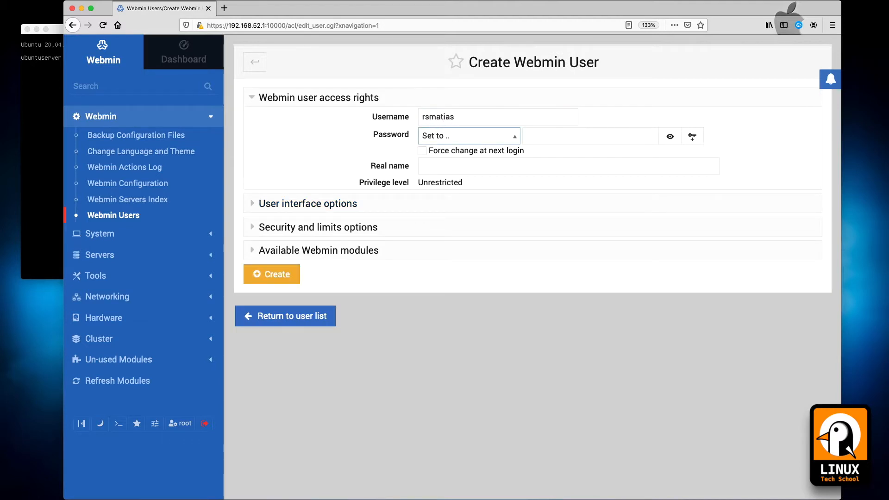
# Set the password to Unix authentication, fill in the user's real name, and expand User interface options
pyautogui.click(516, 140)
pyautogui.click(516, 139)
pyautogui.click(515, 138)
pyautogui.click(515, 138)
pyautogui.click(516, 139)
pyautogui.click(474, 146)
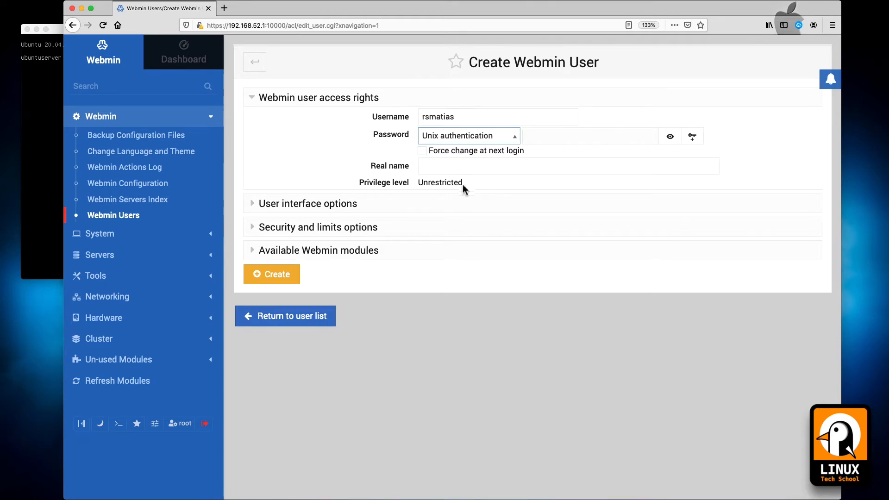
pyautogui.click(461, 170)
pyautogui.write('Rodirog')
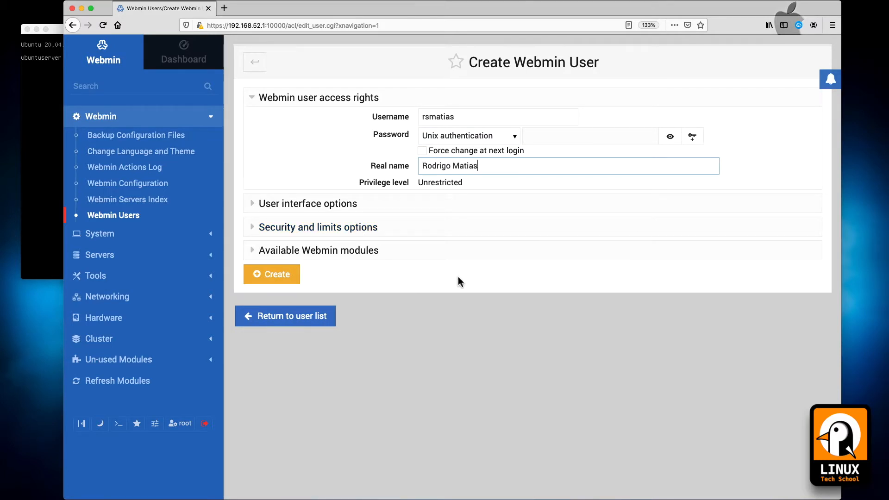
pyautogui.click(255, 207)
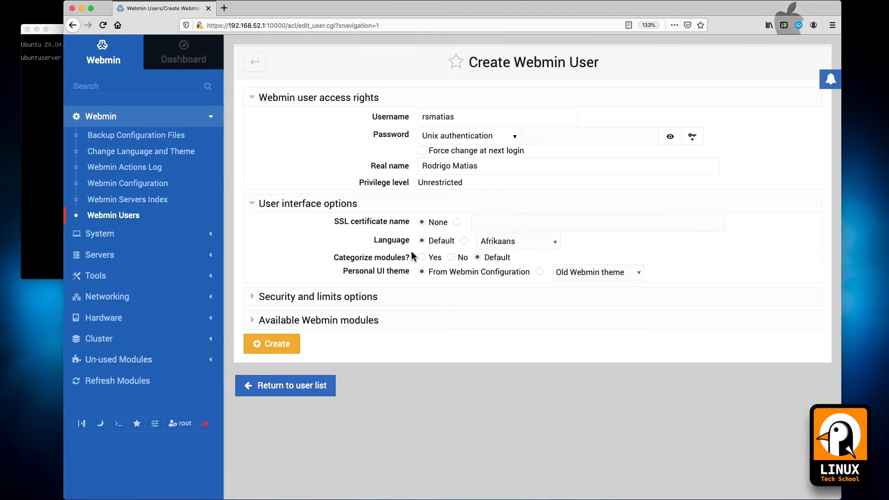
# Allow Software Packages, Backup Configuration Files, Webmin Servers Index, Bootup and Shutdown, Disk and Network Filesystems, Apache Webserver and DHCP Server
pyautogui.click(317, 300)
pyautogui.scroll(-2, 317, 301)
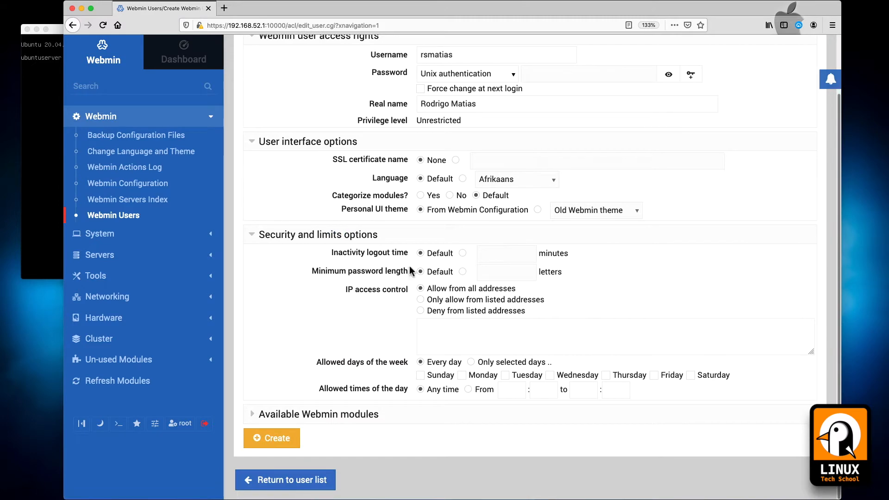
pyautogui.click(276, 426)
pyautogui.scroll(-8, 317, 351)
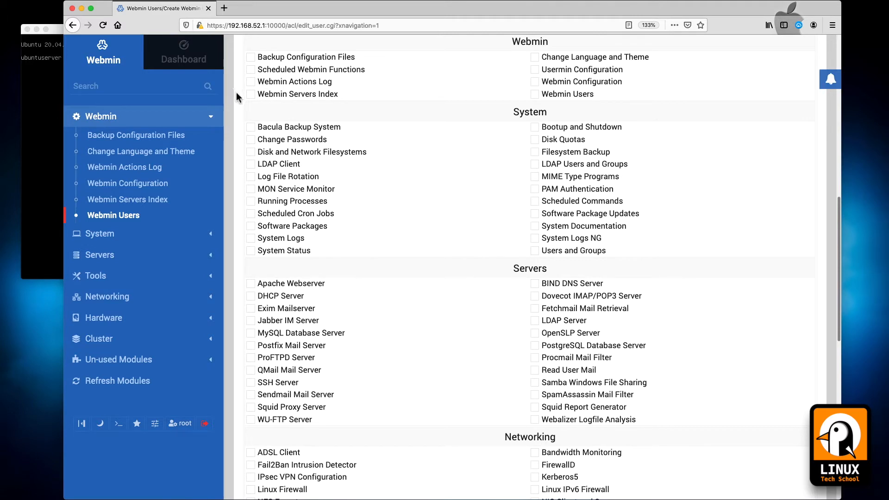
pyautogui.click(251, 225)
pyautogui.click(252, 57)
pyautogui.click(255, 97)
pyautogui.click(541, 128)
pyautogui.click(252, 153)
pyautogui.scroll(-4, 407, 267)
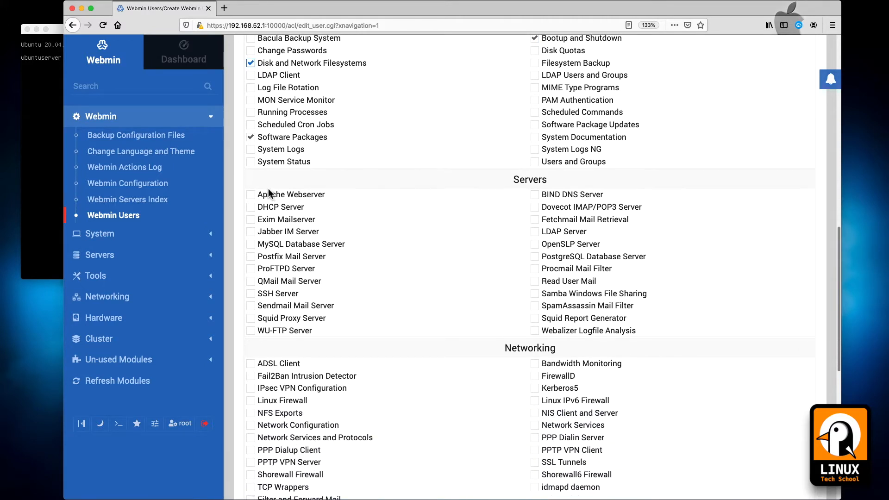
pyautogui.click(250, 195)
pyautogui.click(250, 207)
# Also allow Bandwidth Monitoring, Partitions on Local Disks, Command Shell, File Manager, Upload and Download, and SSH Login
pyautogui.scroll(-3, 237, 356)
pyautogui.scroll(-5, 246, 273)
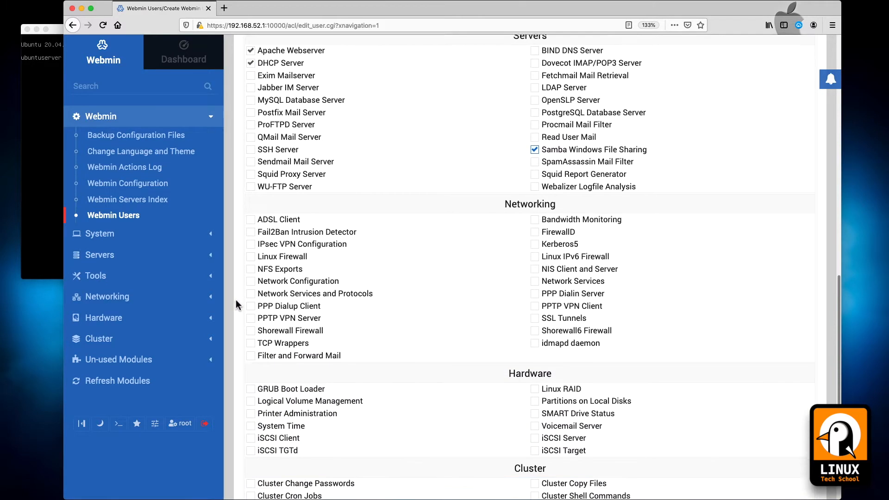
pyautogui.scroll(-5, 236, 301)
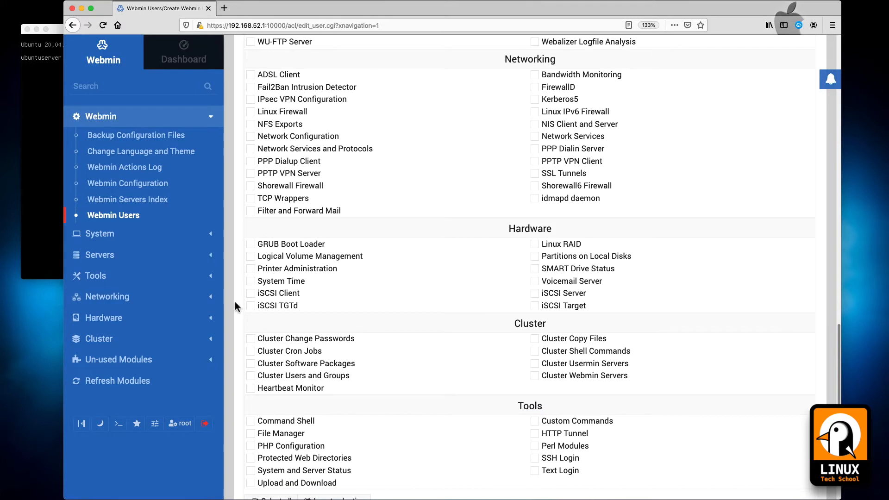
pyautogui.click(535, 76)
pyautogui.scroll(-4, 240, 294)
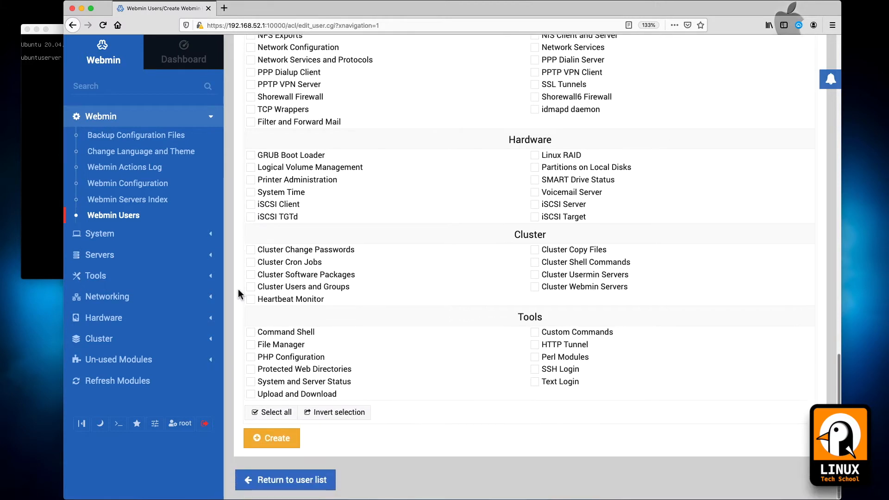
pyautogui.click(535, 168)
pyautogui.click(251, 332)
pyautogui.click(251, 345)
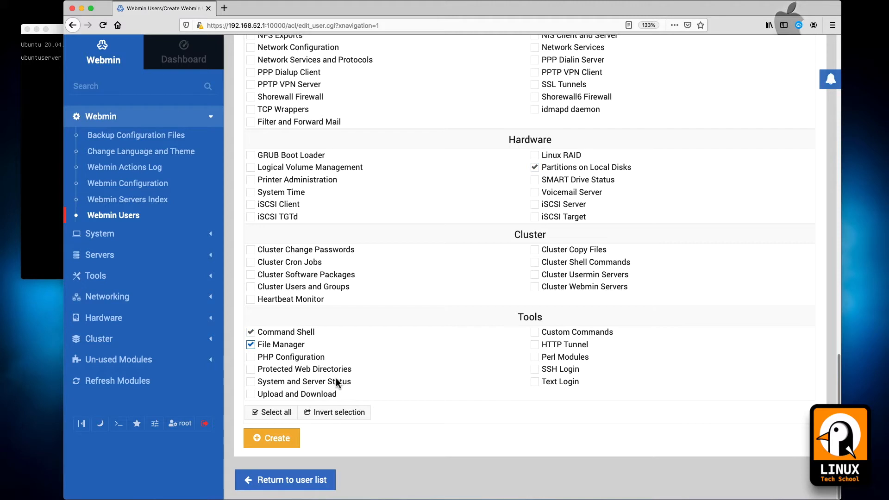
pyautogui.click(251, 396)
pyautogui.click(537, 371)
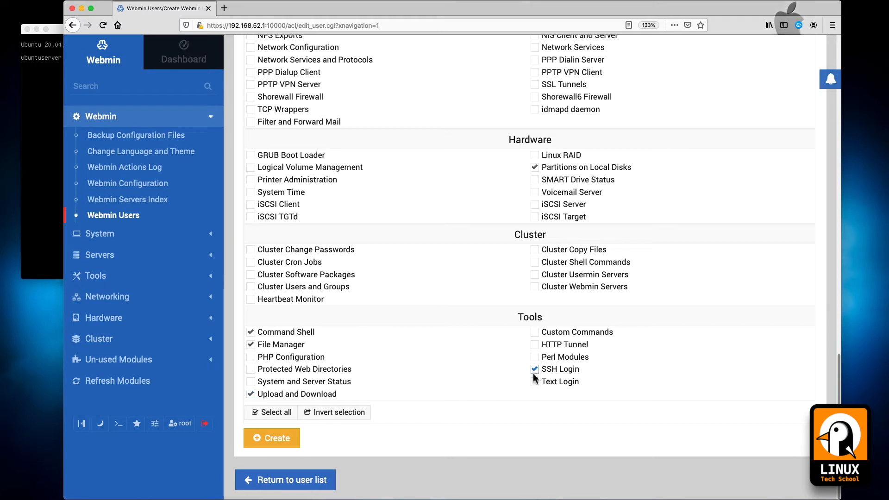
# Create the user, sign out of root, then sign in with the new user's credentials without saving them
pyautogui.click(279, 442)
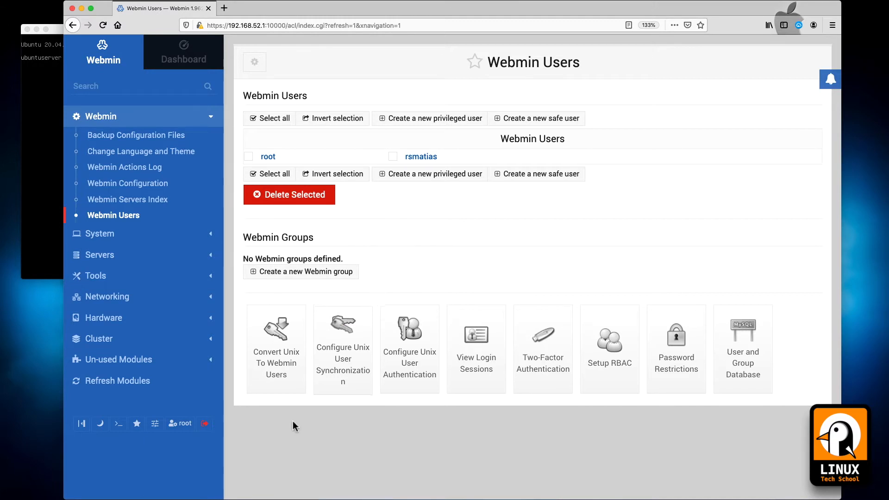
pyautogui.click(205, 425)
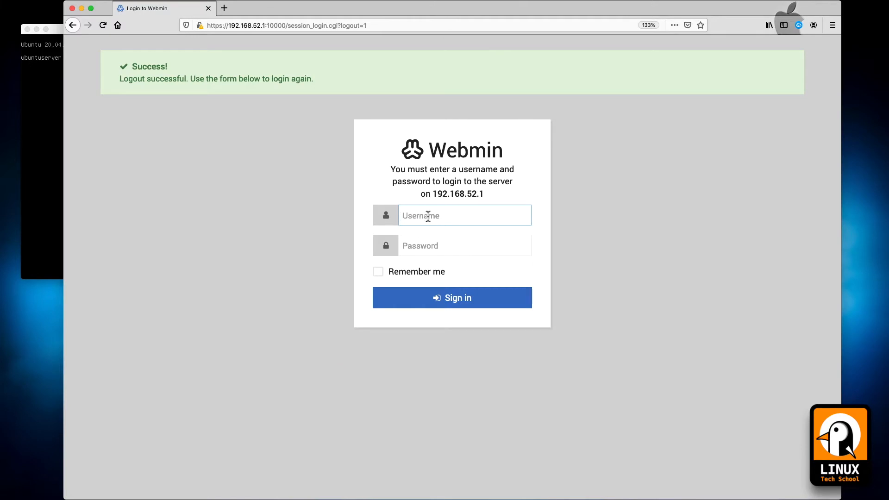
pyautogui.write('rsmatias')
pyautogui.press('Tab')
pyautogui.write('••')
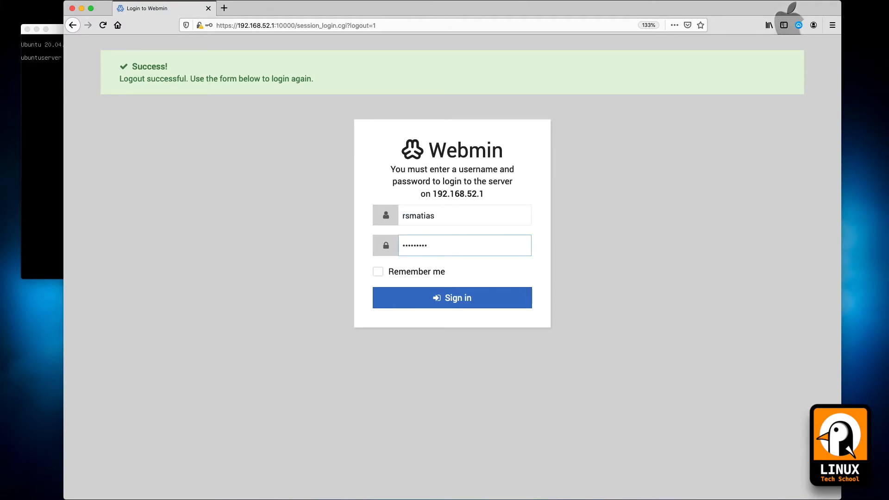
pyautogui.click(462, 301)
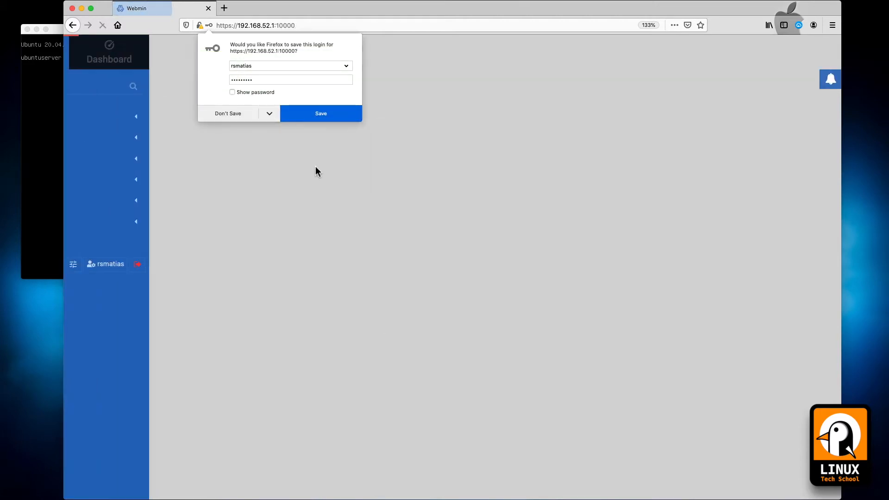
pyautogui.click(244, 116)
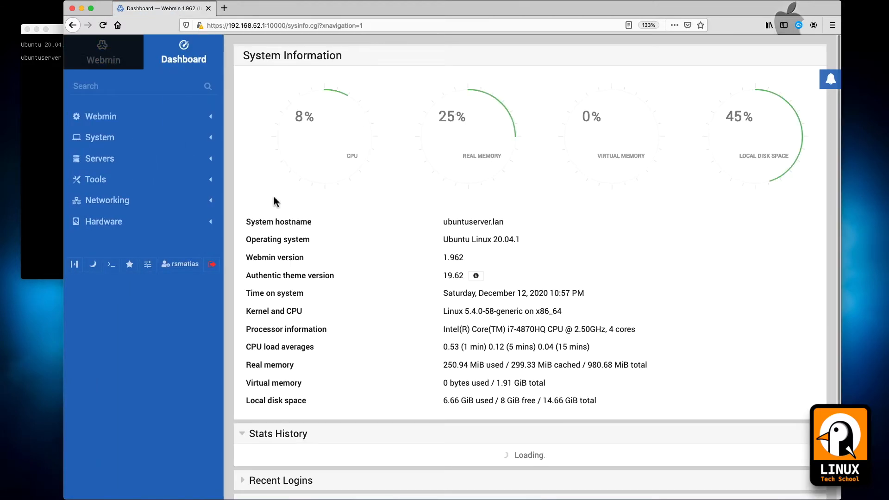
# Expand the Recent Logins and Disk Usage sections on the new user's Dashboard
pyautogui.scroll(-3, 359, 364)
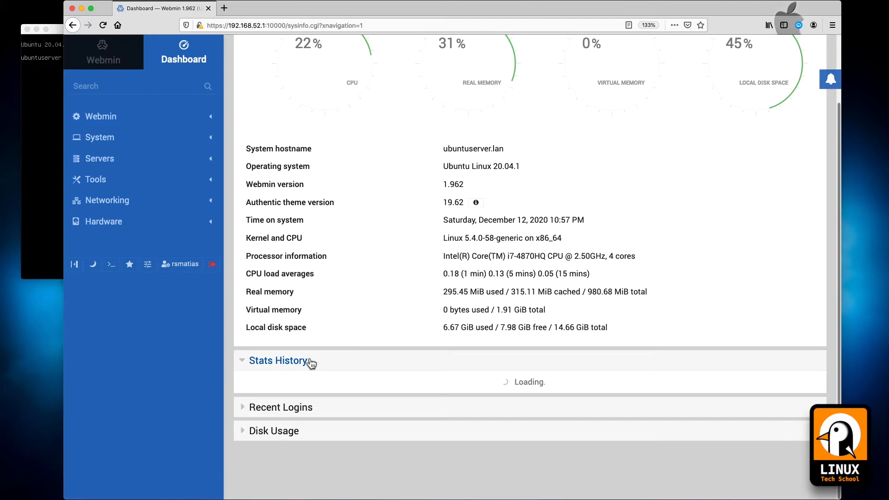
pyautogui.scroll(-5, 240, 379)
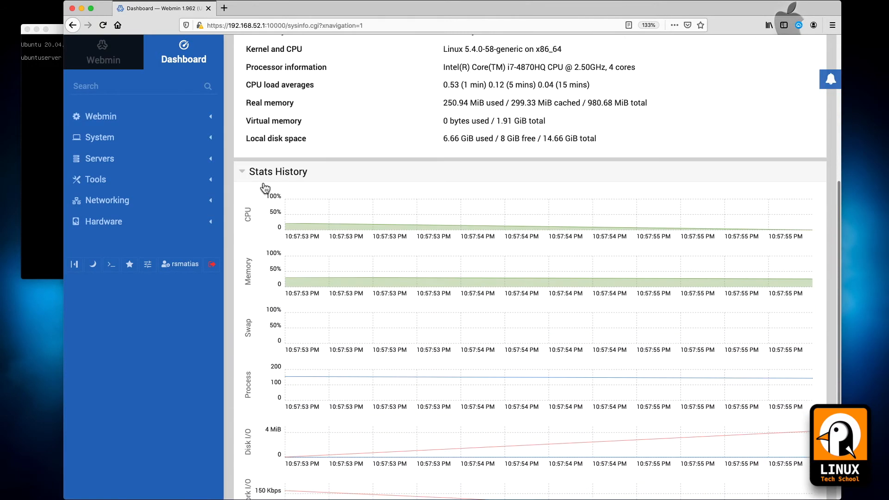
pyautogui.scroll(-3, 355, 241)
pyautogui.click(248, 409)
pyautogui.scroll(-2, 413, 427)
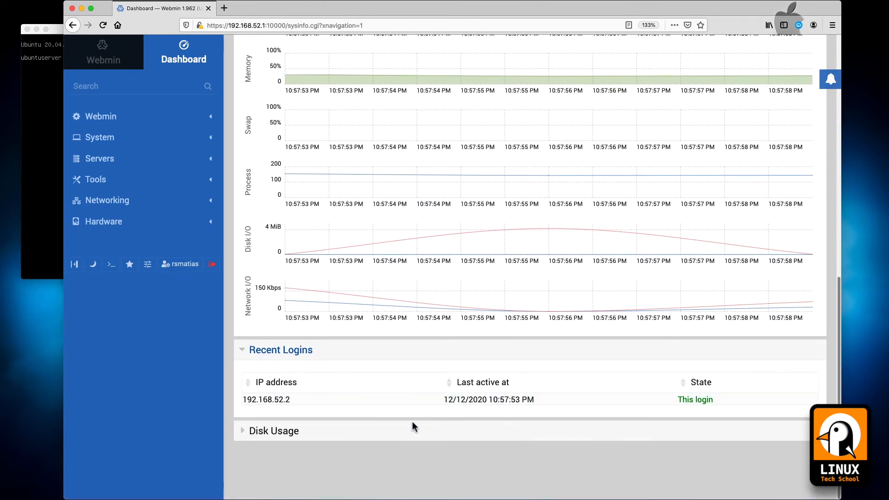
pyautogui.click(248, 436)
pyautogui.scroll(-3, 278, 416)
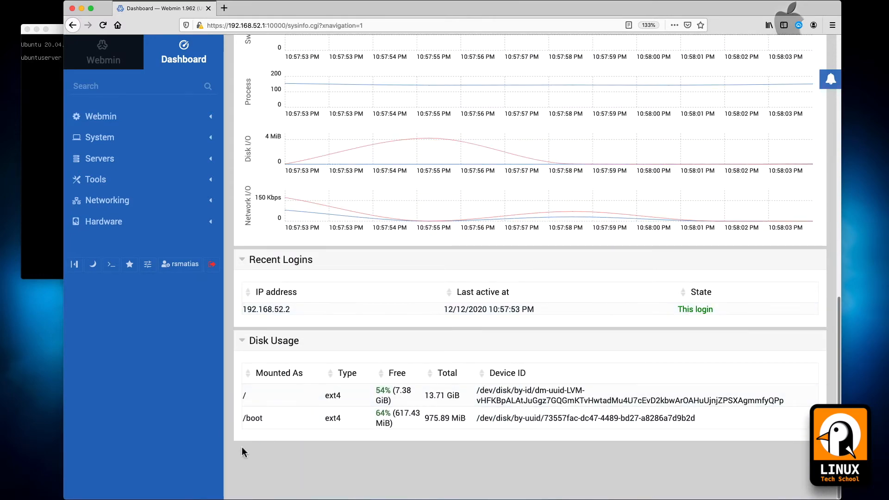
pyautogui.scroll(10, 231, 444)
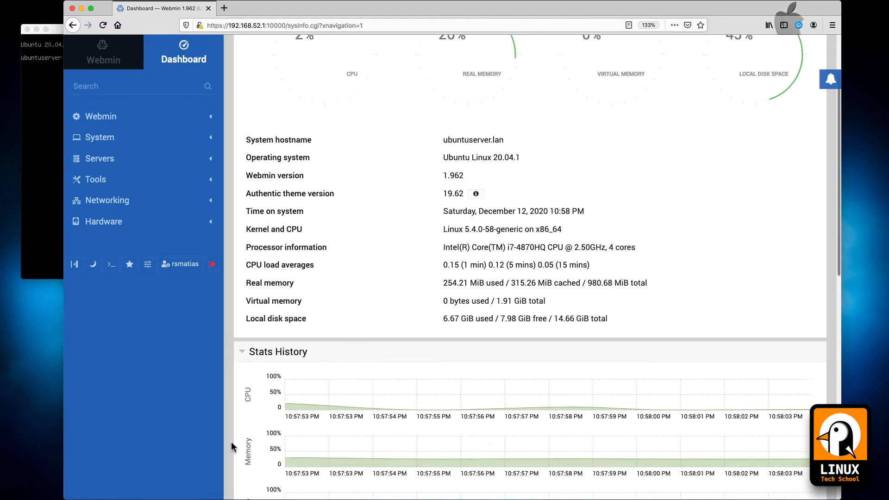
# Expand the Webmin category and its System, Servers, Tools and Networking module groups
pyautogui.click(107, 116)
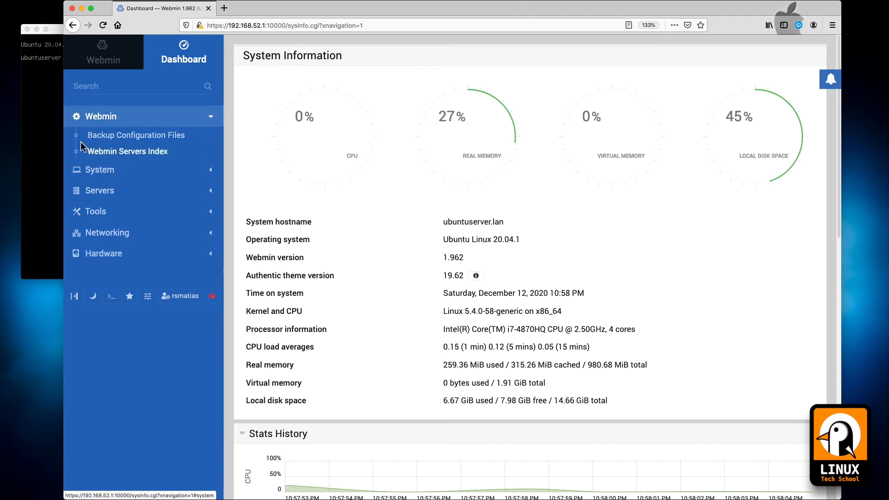
pyautogui.click(102, 171)
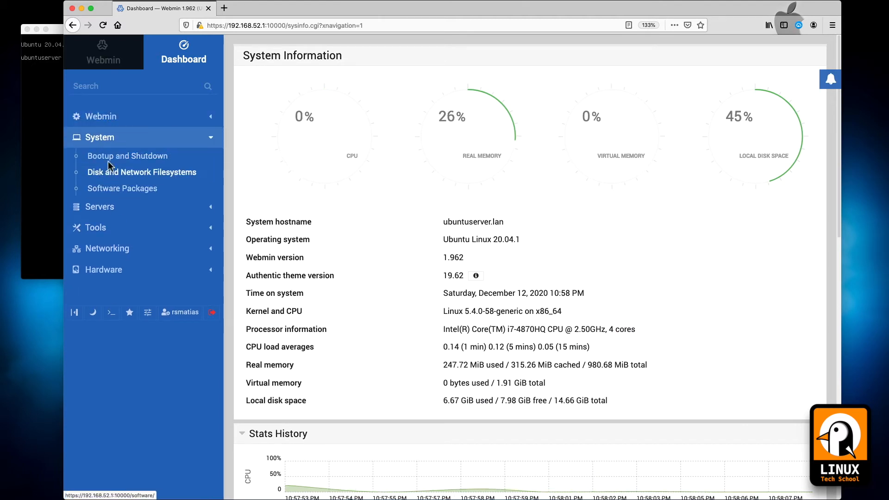
pyautogui.click(94, 204)
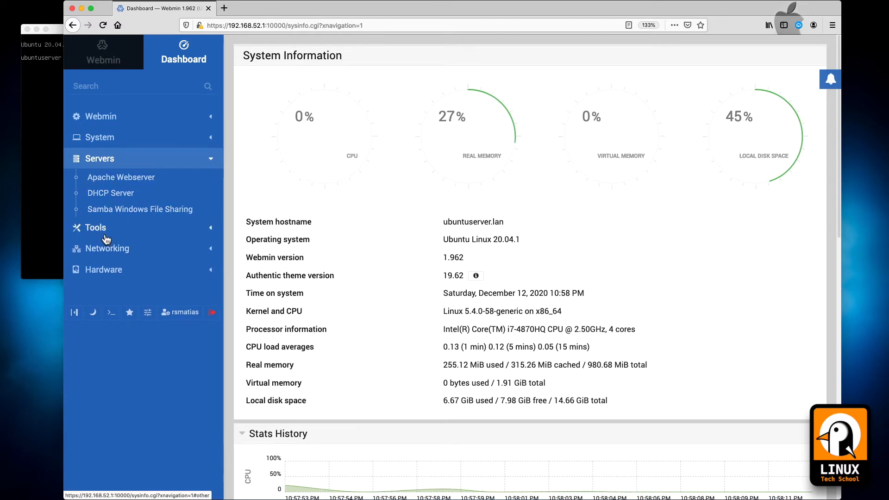
pyautogui.click(111, 228)
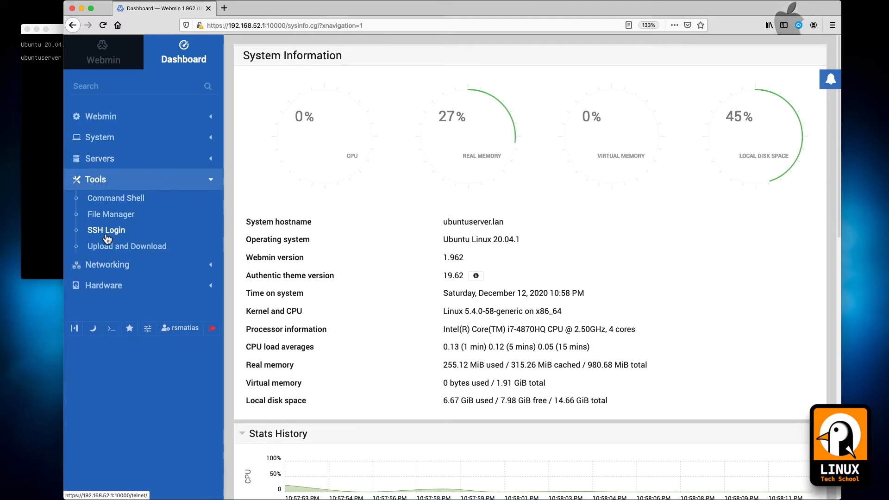
pyautogui.click(107, 264)
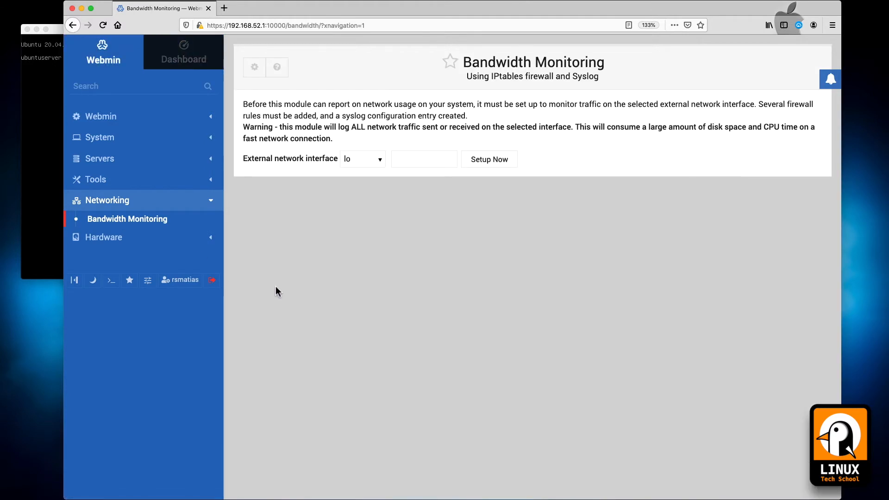
# Set up bandwidth monitoring with enp0s3 as the external network interface
pyautogui.click(381, 161)
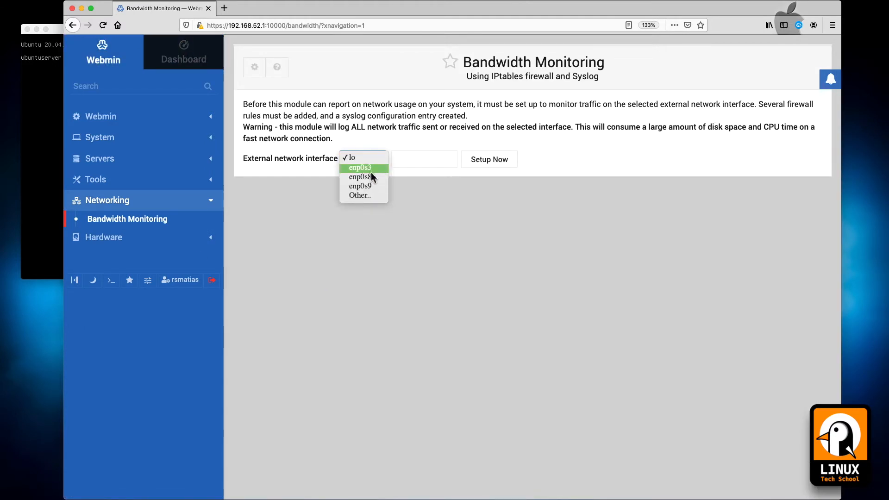
pyautogui.click(369, 169)
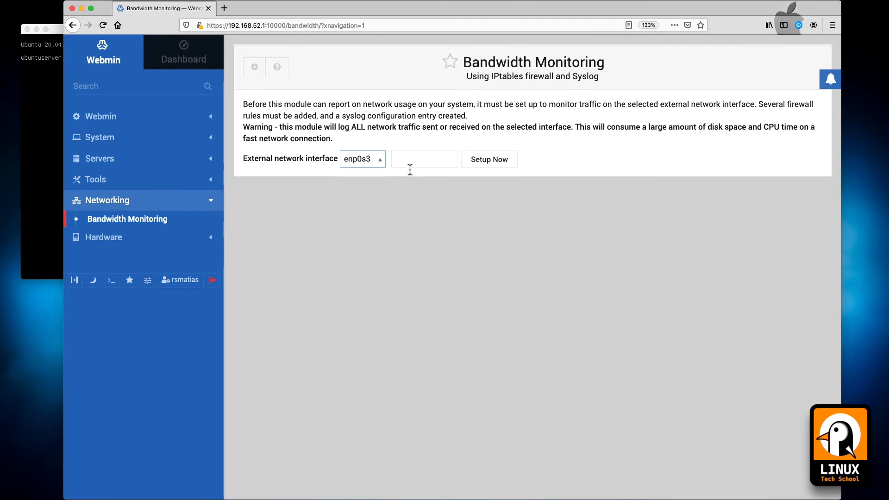
pyautogui.click(450, 158)
pyautogui.click(501, 165)
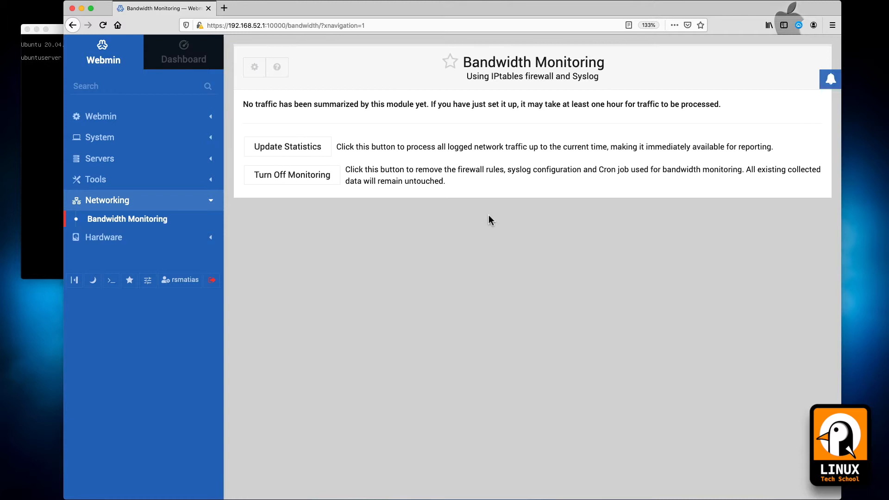
# Process all logged traffic and return to the bandwidth report, which shows no traffic yet
pyautogui.click(307, 148)
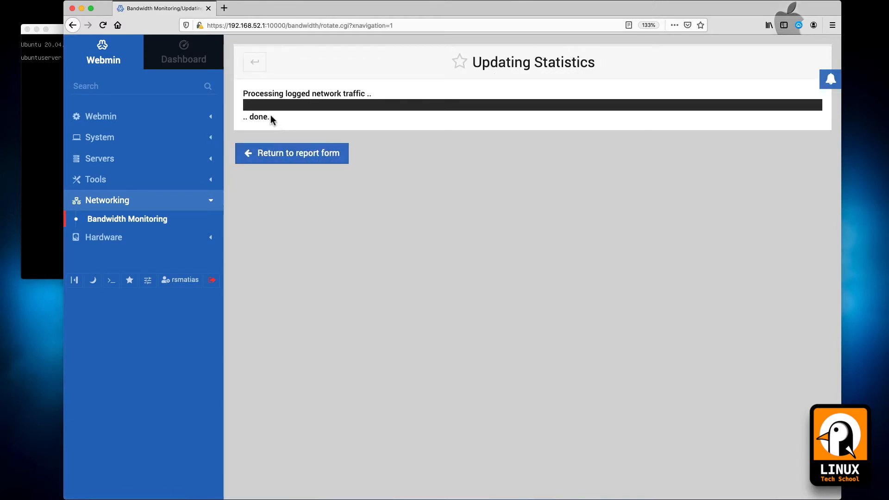
pyautogui.click(140, 221)
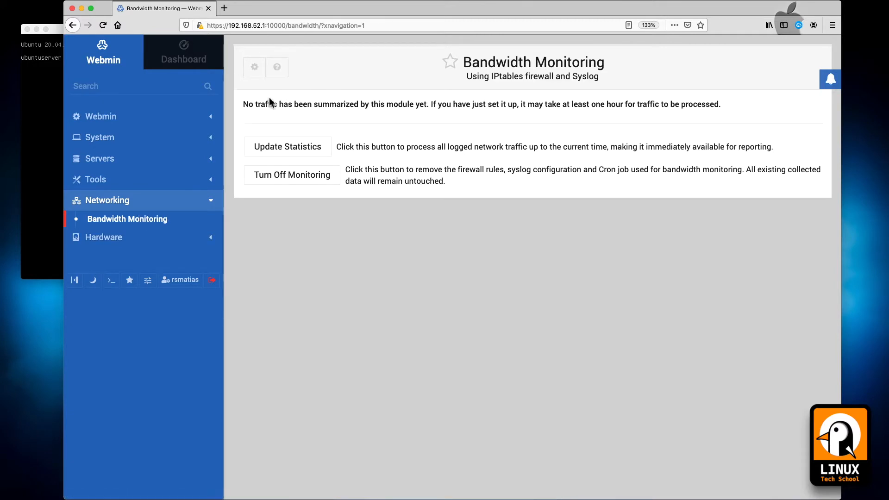
pyautogui.moveTo(244, 104); pyautogui.dragTo(724, 117)
# Highlight the no-traffic and one-hour processing notes on the bandwidth report
pyautogui.click(586, 106)
pyautogui.moveTo(578, 105); pyautogui.dragTo(634, 106)
pyautogui.click(613, 212)
# View SATA device A's partitions under Hardware, noting the 14.32 GiB partition, then switch to the console
pyautogui.click(105, 237)
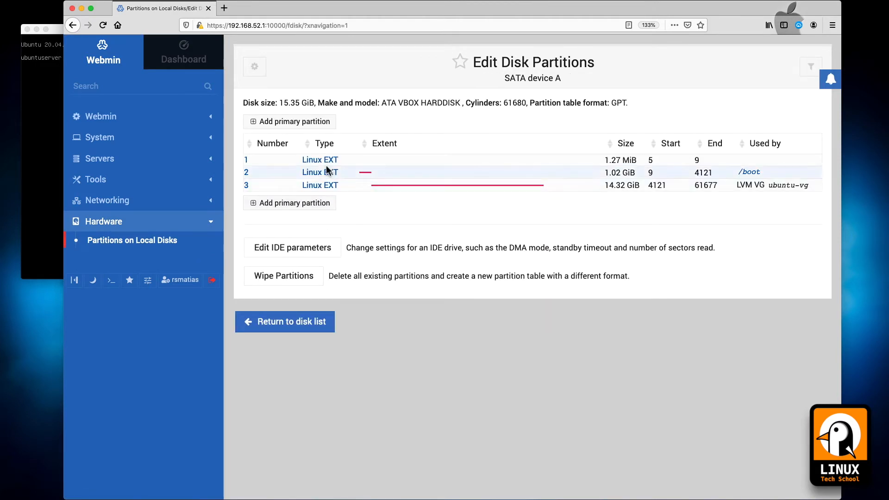
pyautogui.moveTo(606, 189); pyautogui.dragTo(642, 186)
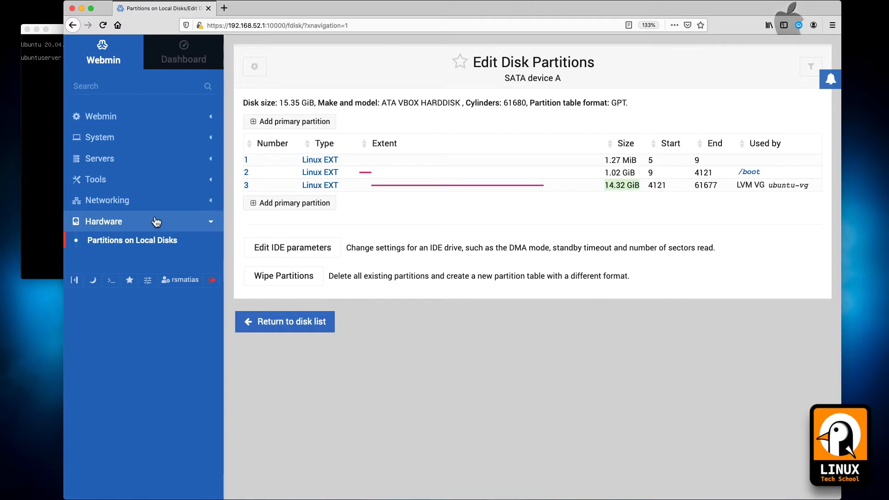
pyautogui.click(54, 233)
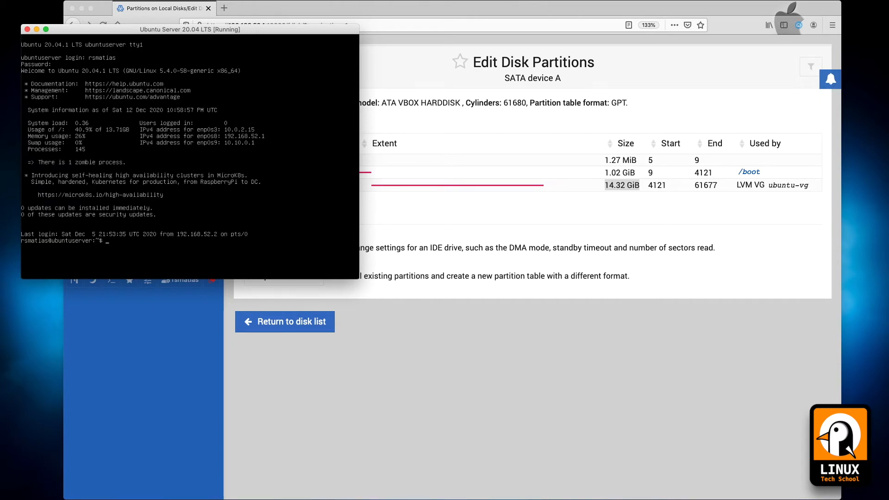
# Enlarge the Ubuntu Server console, run df to list filesystem usage, then return to Firefox
pyautogui.moveTo(393, 303); pyautogui.dragTo(615, 440)
pyautogui.press('Return')
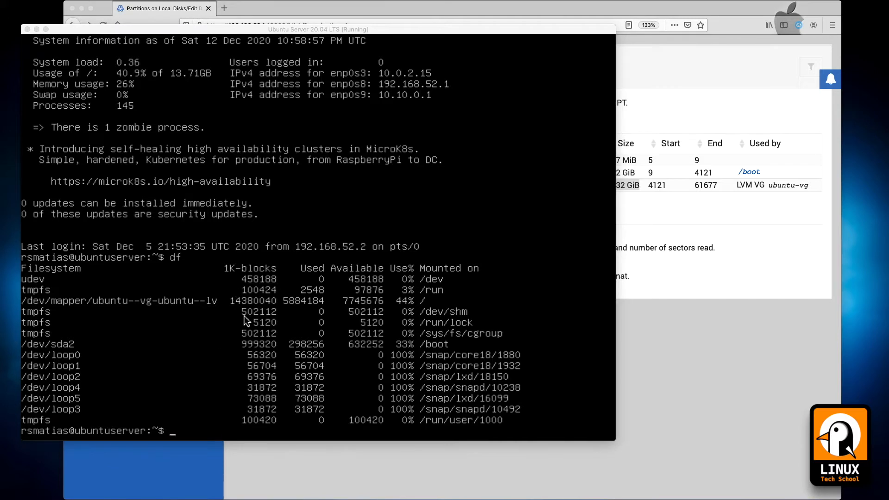
pyautogui.click(622, 204)
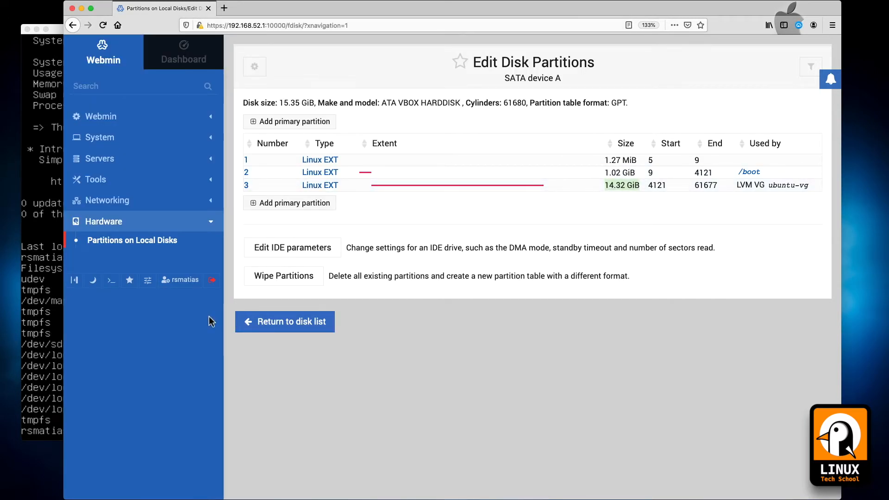
# Sign out, log back in as root without saving the login, and expand the System modules
pyautogui.click(213, 280)
pyautogui.write('root')
pyautogui.press('Tab')
pyautogui.write('•••••••••')
pyautogui.press('Return')
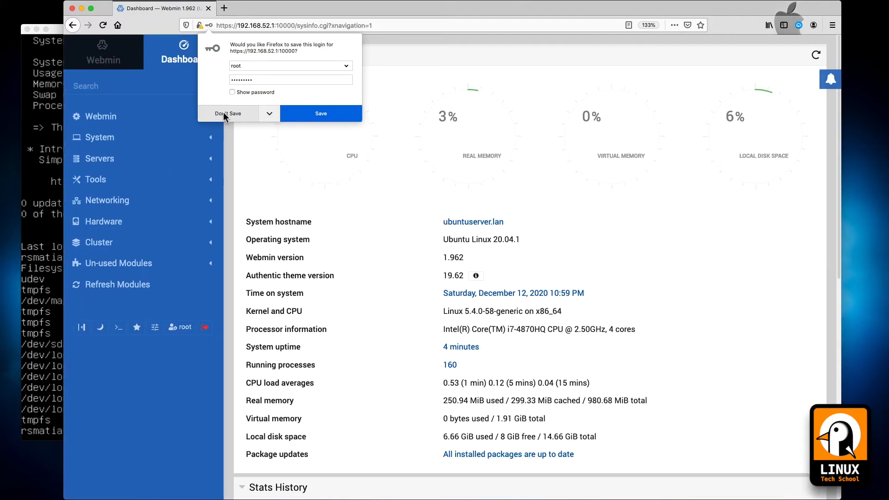
pyautogui.click(223, 113)
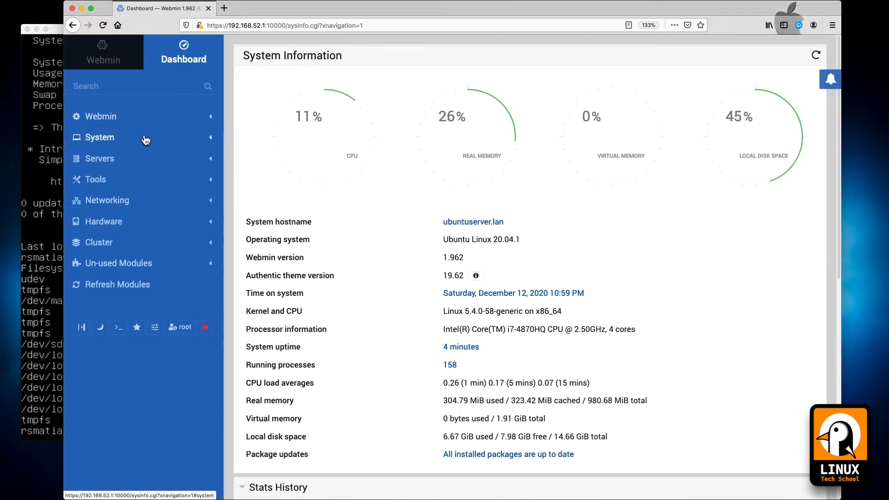
pyautogui.click(127, 138)
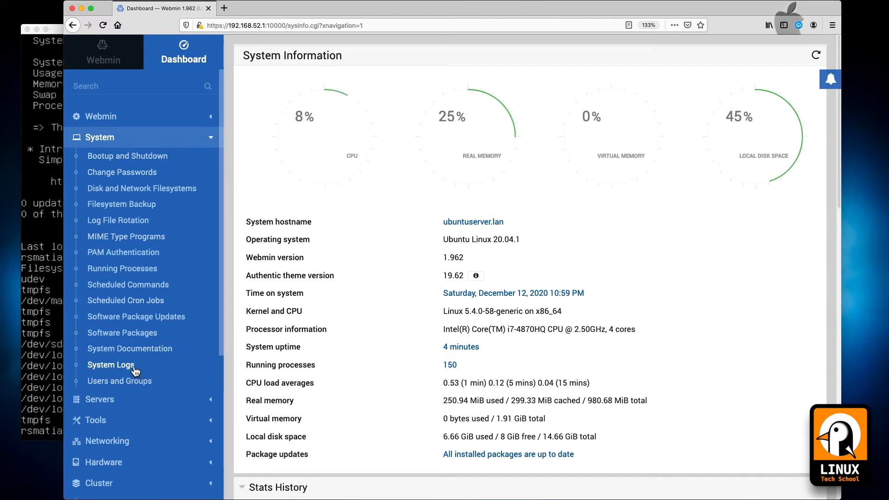
# Go to Software Package Updates and view its Scheduled Upgrades settings
pyautogui.click(128, 340)
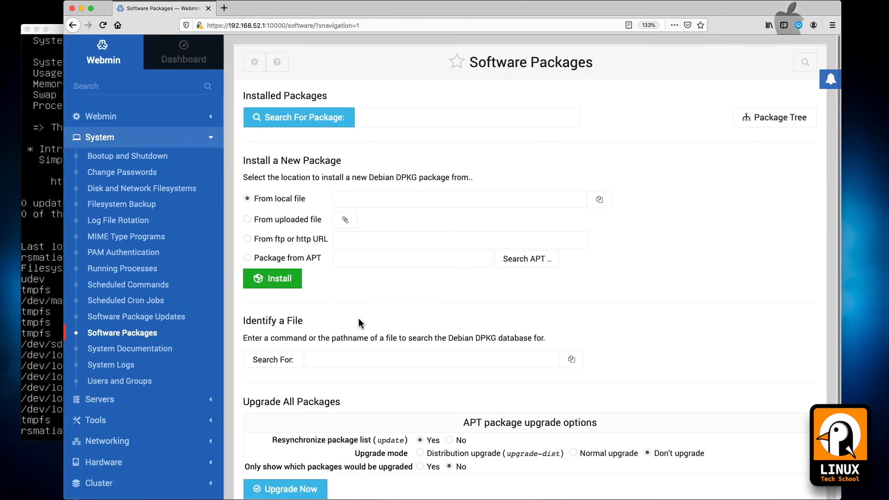
pyautogui.scroll(-1, 359, 321)
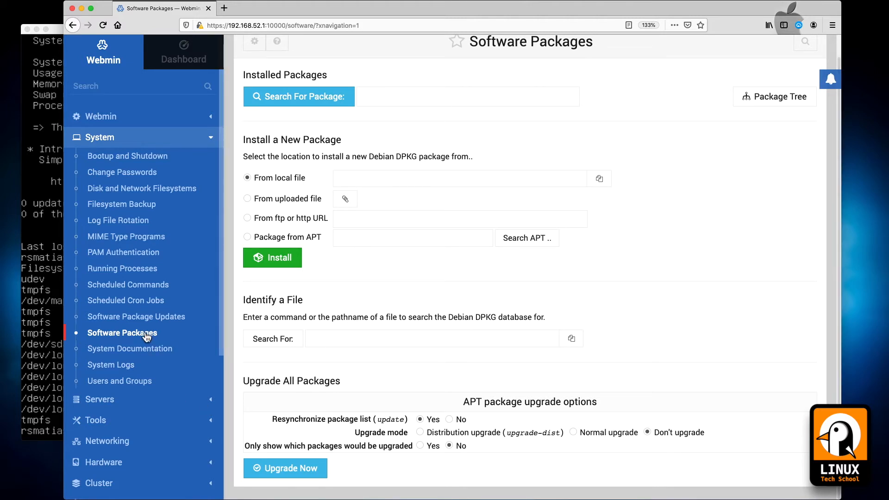
pyautogui.click(138, 318)
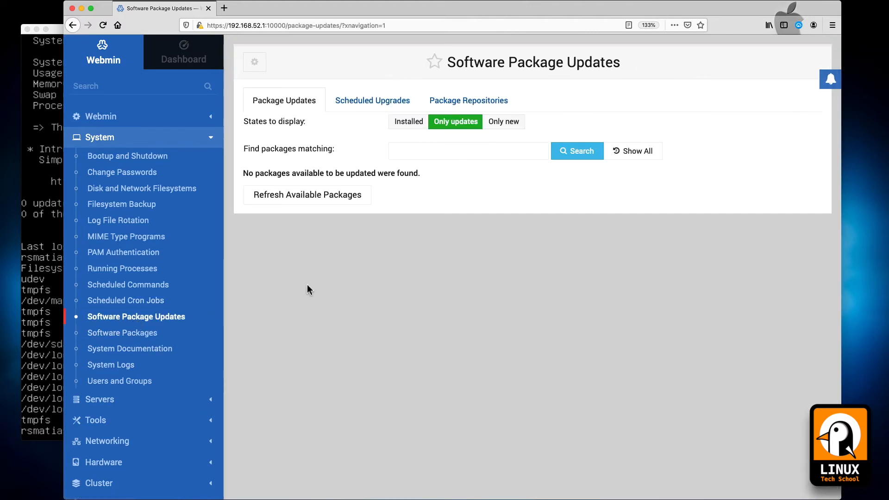
pyautogui.click(369, 104)
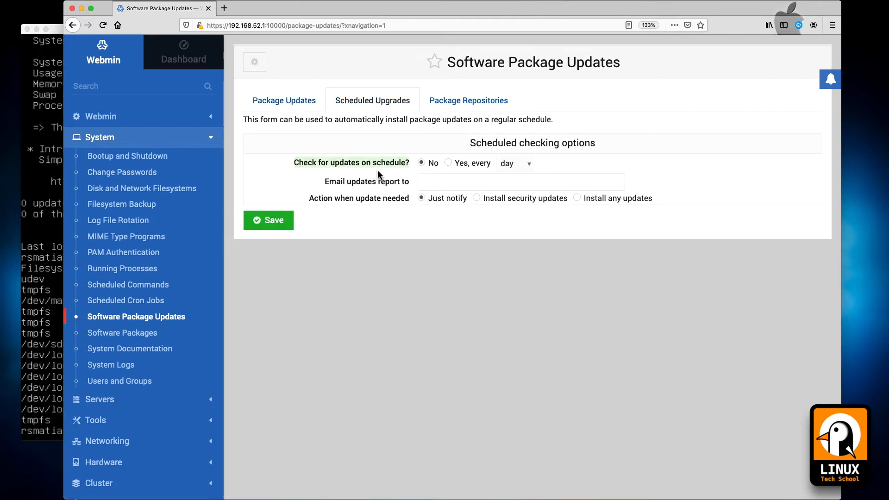
# Enable scheduled update checks every week, save, and open the Scheduled Cron Jobs list
pyautogui.click(472, 168)
pyautogui.click(523, 169)
pyautogui.click(532, 168)
pyautogui.click(530, 167)
pyautogui.click(531, 166)
pyautogui.click(518, 172)
pyautogui.click(264, 224)
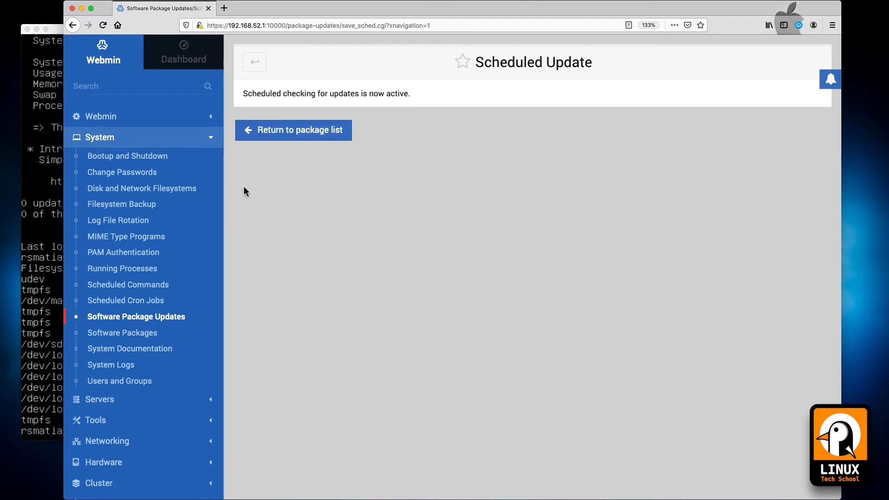
pyautogui.click(127, 306)
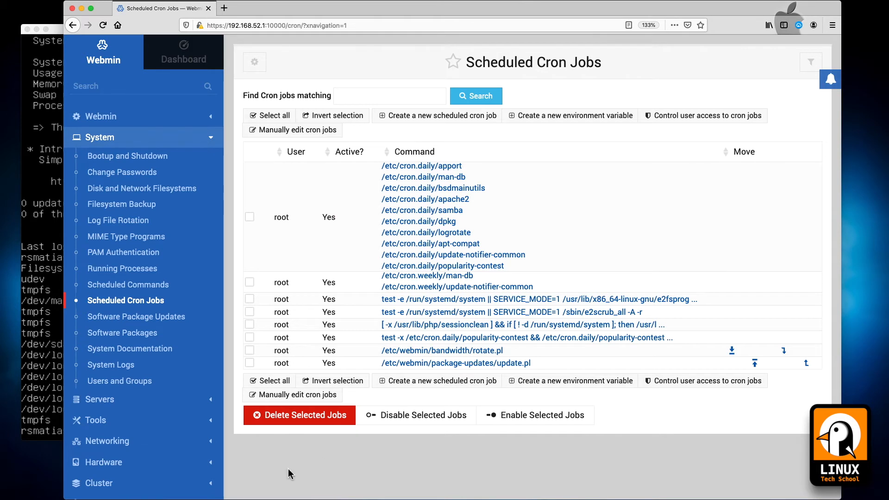
# Open the System Logs module and look over its page
pyautogui.click(131, 366)
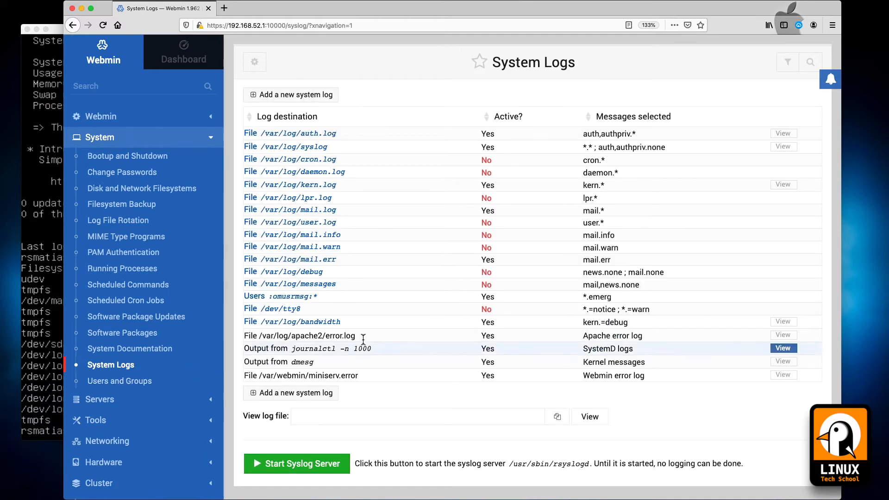
pyautogui.moveTo(484, 65); pyautogui.dragTo(646, 70)
pyautogui.click(416, 97)
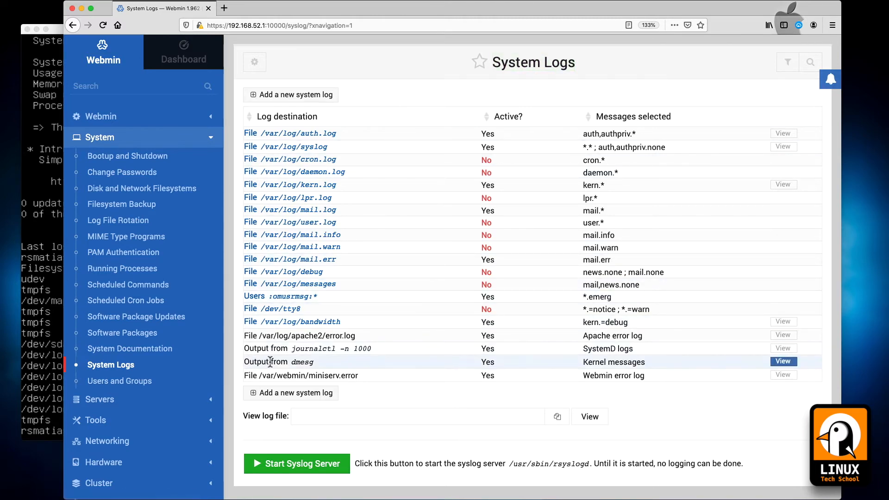
# Review Users and Groups, then open Apache Webserver's virtual hosts on ports 80, 10001 and 443
pyautogui.click(111, 381)
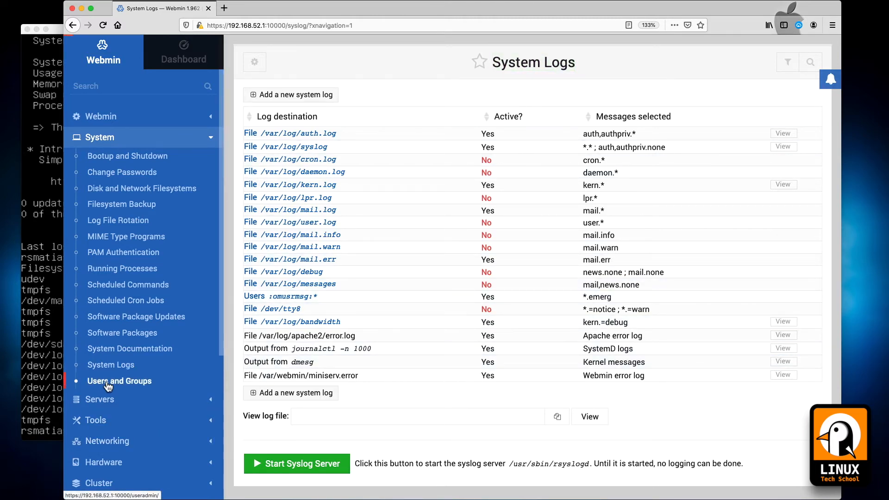
pyautogui.scroll(-5, 420, 332)
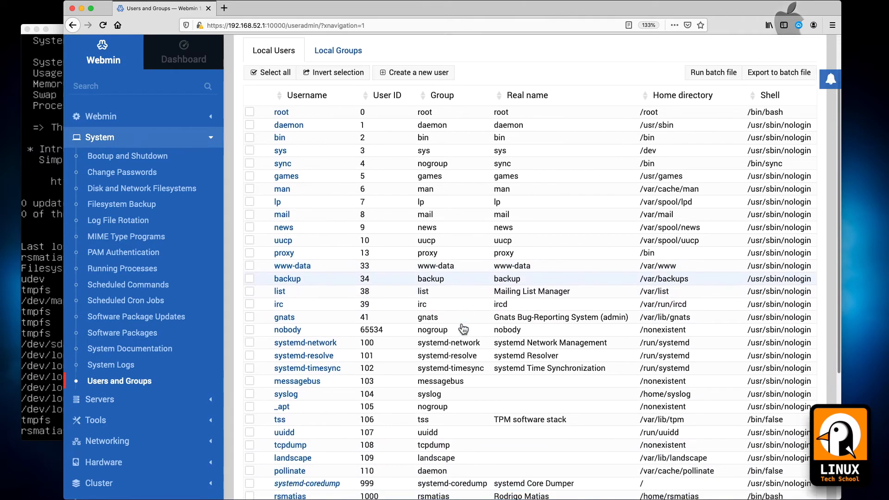
pyautogui.scroll(-3, 463, 329)
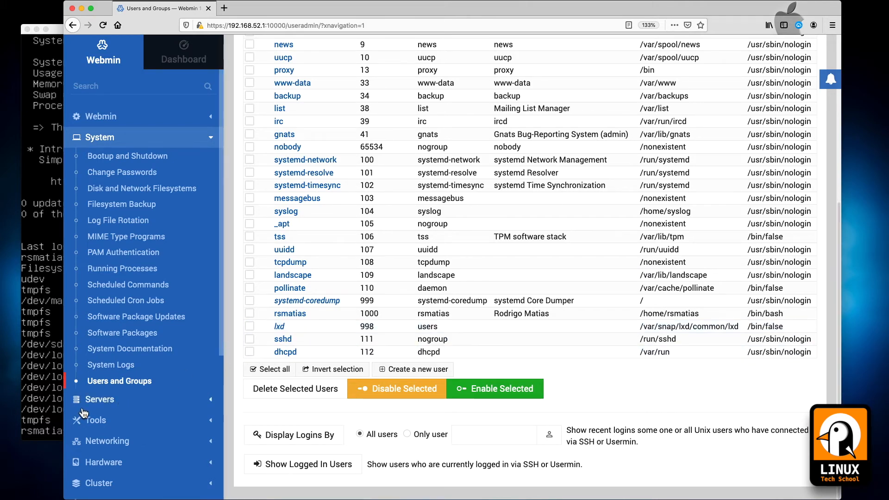
pyautogui.click(92, 400)
pyautogui.click(105, 179)
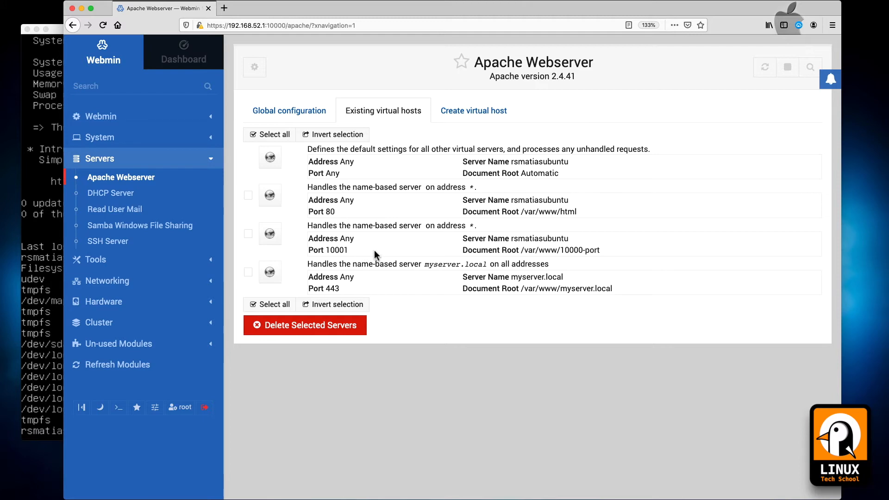
# In DHCP Server, edit subnet 10.10.0.0 and look at address Pool 1
pyautogui.click(131, 194)
pyautogui.click(293, 207)
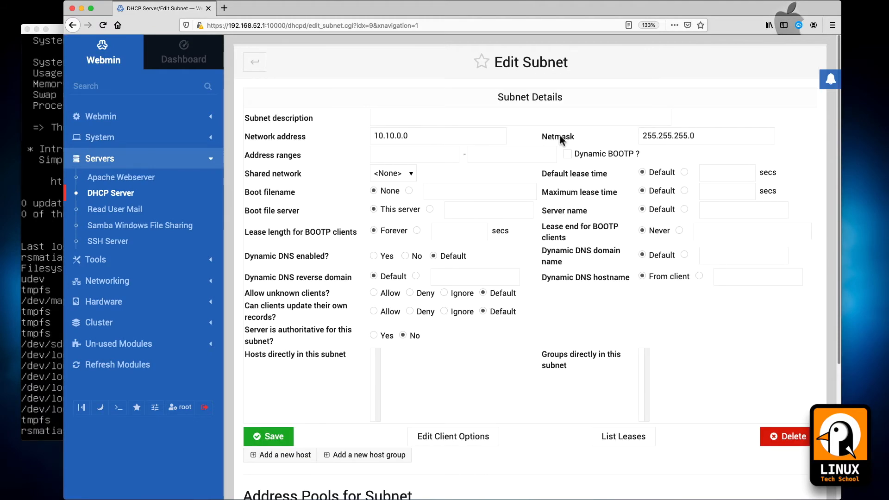
pyautogui.scroll(-5, 511, 229)
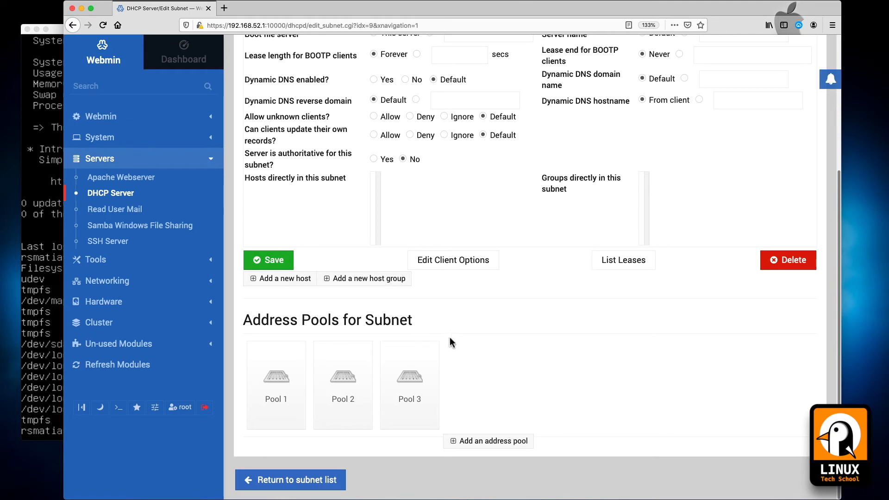
pyautogui.click(257, 393)
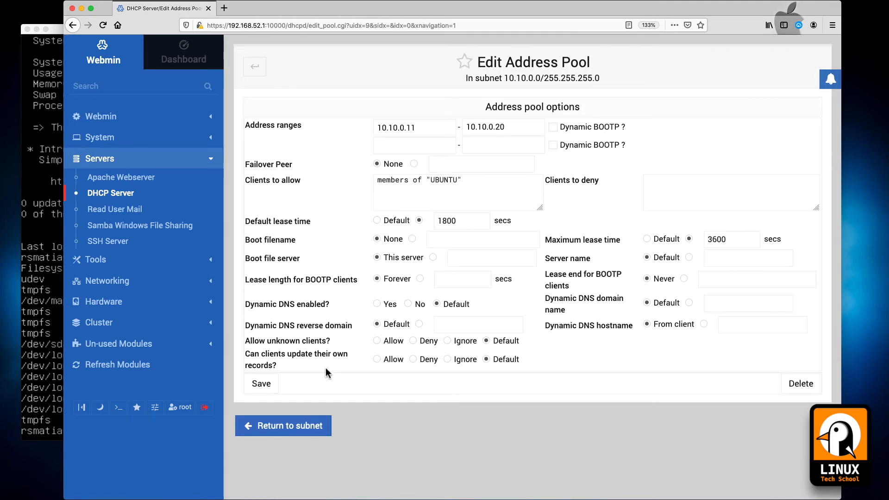
pyautogui.click(294, 423)
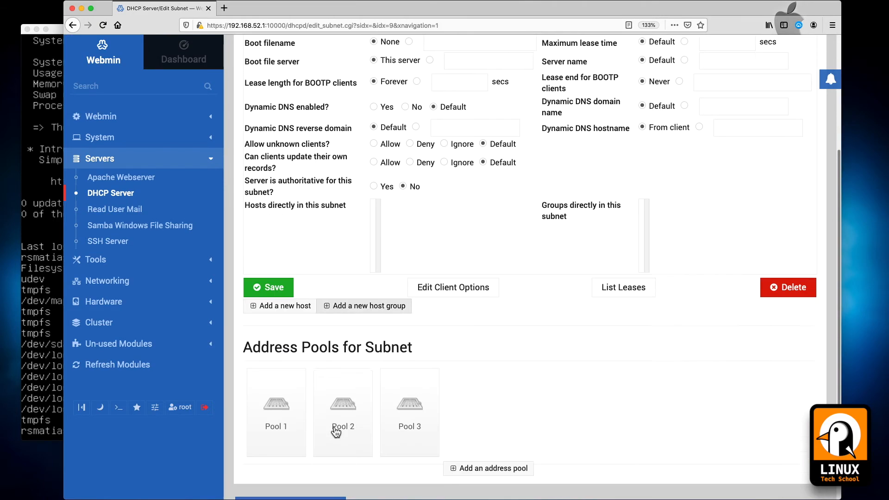
# Check Pool 2's allowed-clients rule for WINDOWS members, then return to the DHCP overview
pyautogui.click(340, 407)
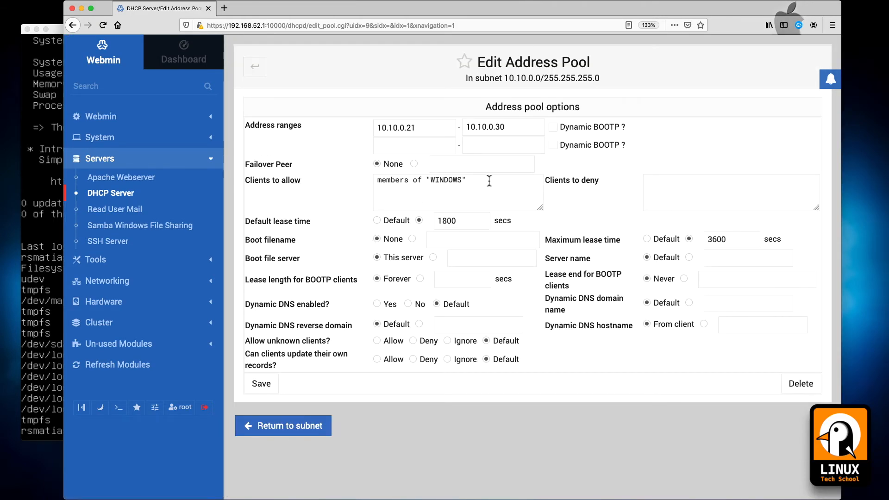
pyautogui.moveTo(489, 181); pyautogui.dragTo(347, 175)
pyautogui.click(277, 424)
pyautogui.moveTo(294, 155)
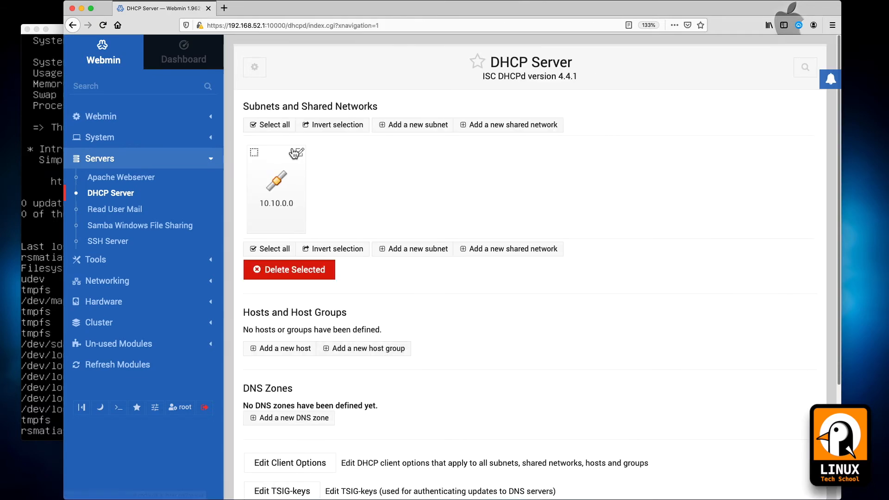
# Scroll the DHCP Server overview and look at the DNS Zones heading
pyautogui.scroll(-5, 415, 294)
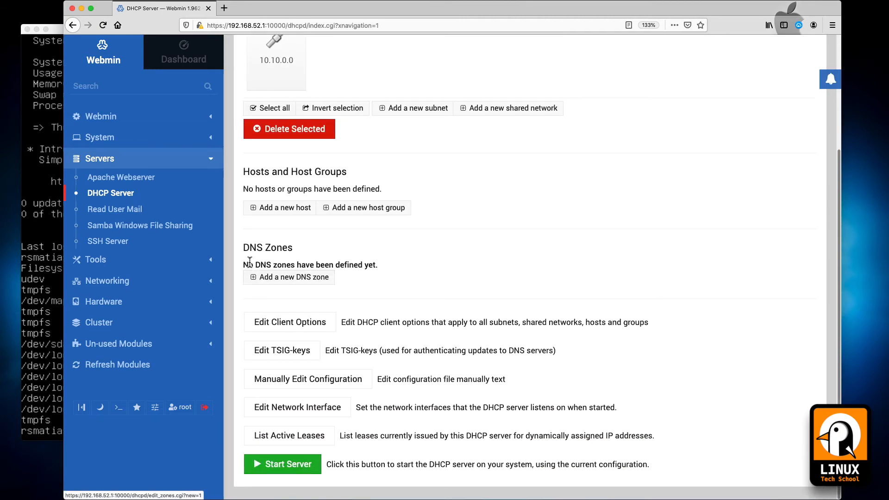
pyautogui.moveTo(245, 250); pyautogui.dragTo(303, 252)
pyautogui.click(303, 253)
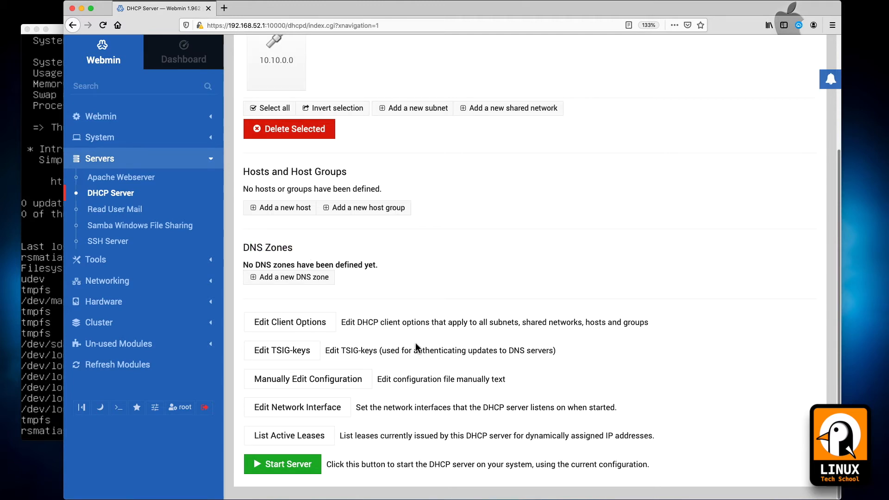
# List all active and expired leases, then open Samba Windows File Sharing
pyautogui.click(297, 437)
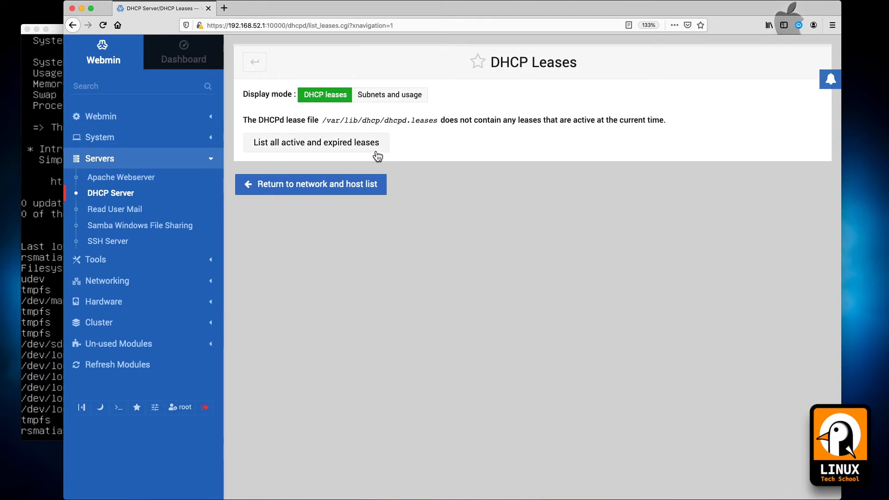
pyautogui.click(302, 149)
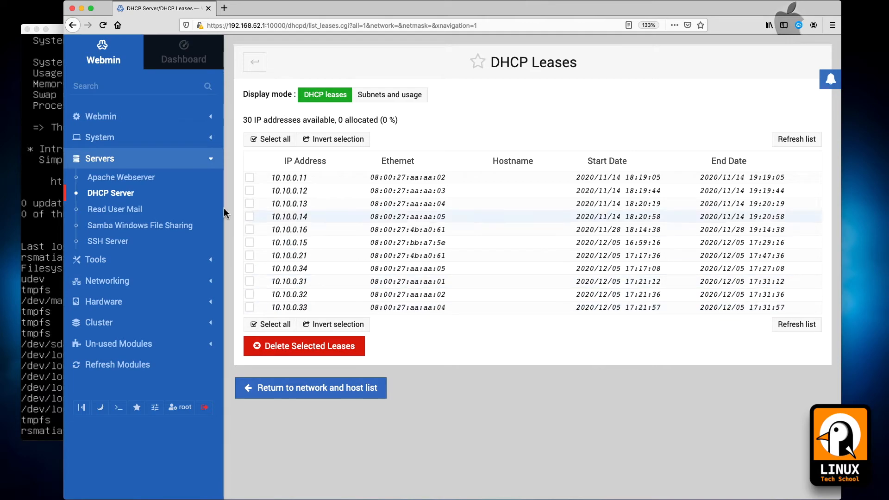
pyautogui.click(120, 232)
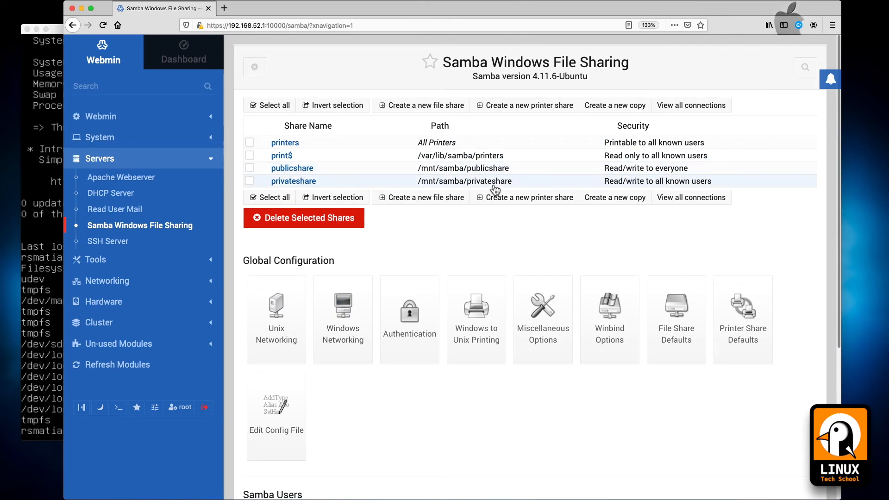
# Inspect privateshare's file permissions and return to the Samba share list
pyautogui.click(287, 181)
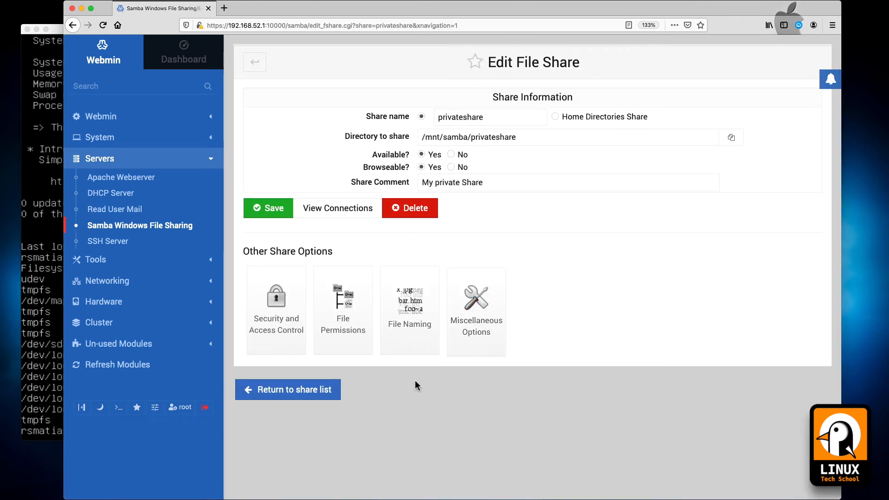
pyautogui.click(343, 327)
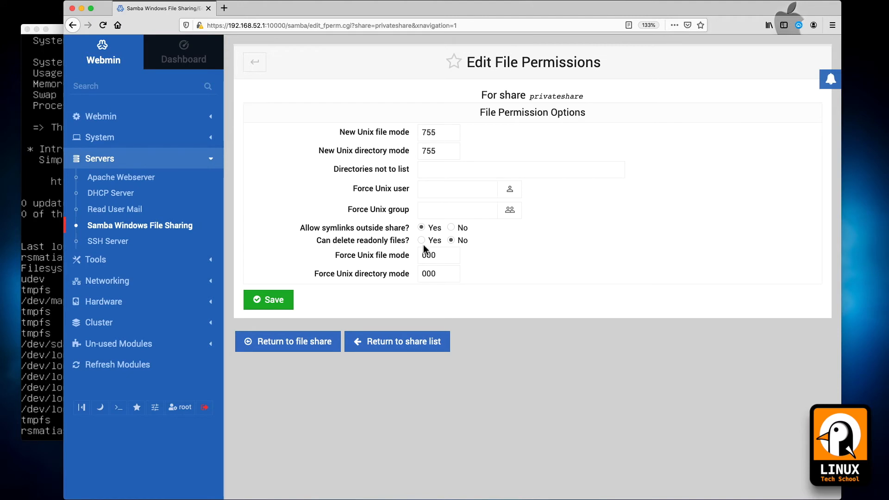
pyautogui.click(375, 341)
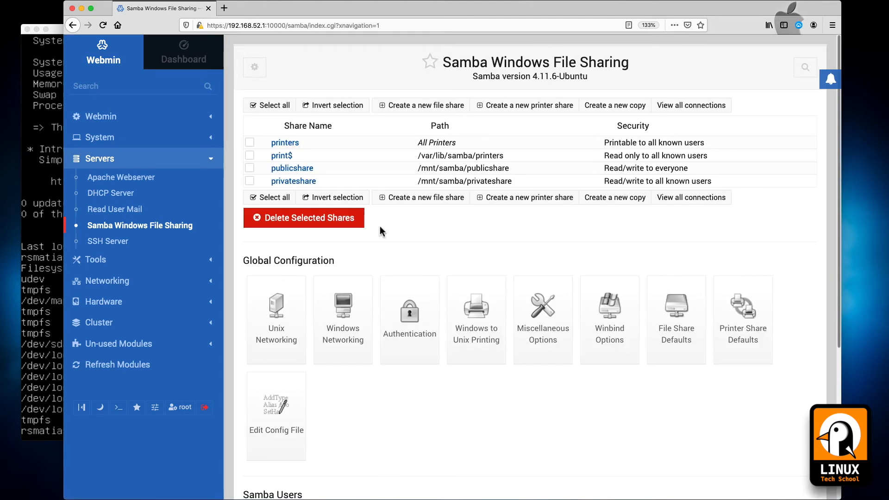
# Review the /mnt/samba/privateshare path and open the SSH Server module
pyautogui.moveTo(419, 181); pyautogui.dragTo(518, 189)
pyautogui.click(466, 254)
pyautogui.click(111, 241)
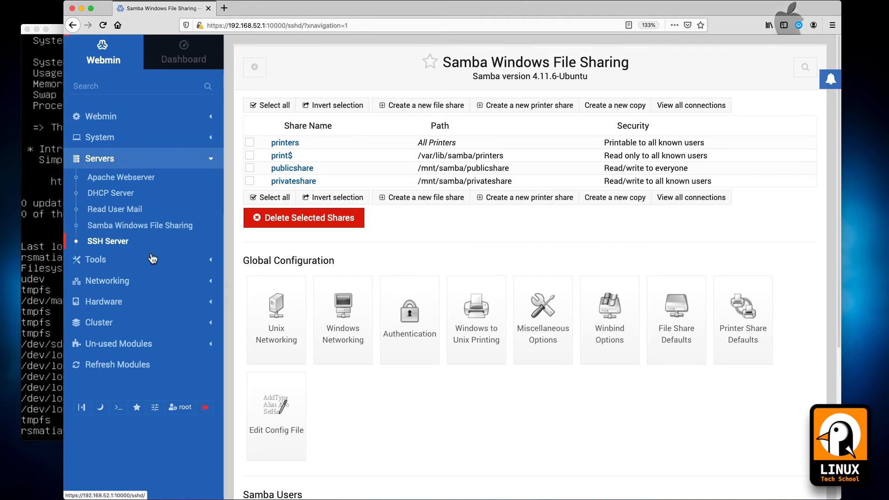
# Review the SSH password and empty-password login options, then return to the overview
pyautogui.click(273, 144)
pyautogui.moveTo(288, 115); pyautogui.dragTo(395, 116)
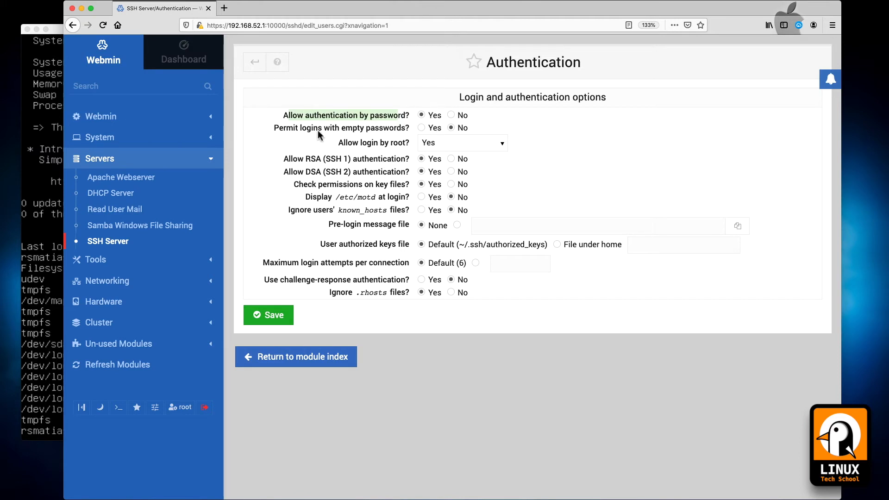
pyautogui.moveTo(299, 132); pyautogui.dragTo(408, 132)
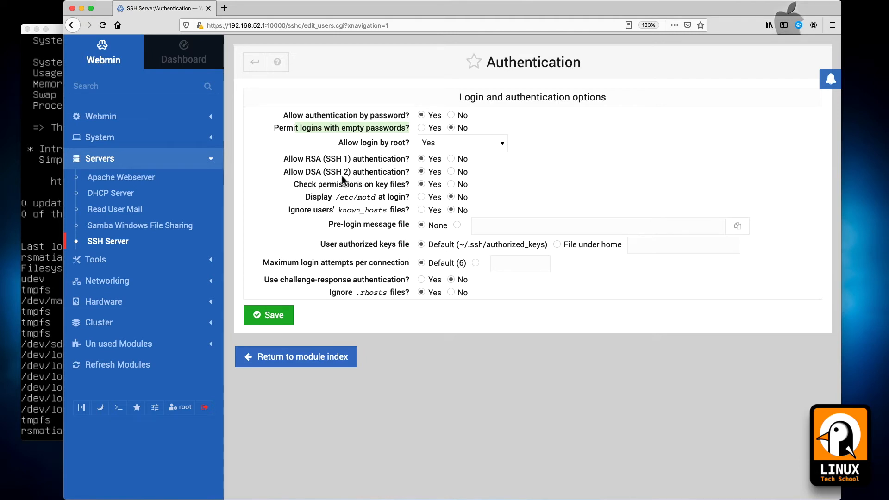
pyautogui.click(305, 362)
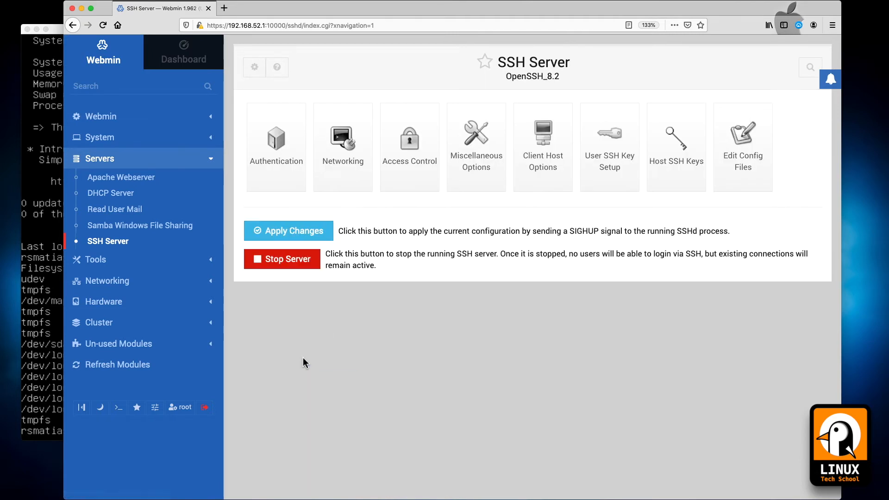
# Set the SSH listen port to 2222, save and apply it, then switch to the server console
pyautogui.click(345, 152)
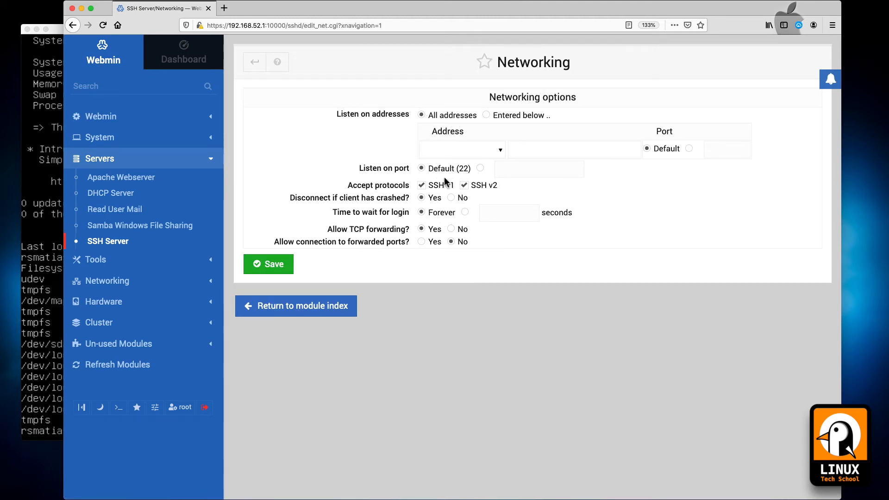
pyautogui.click(481, 169)
pyautogui.click(507, 171)
pyautogui.write('2222')
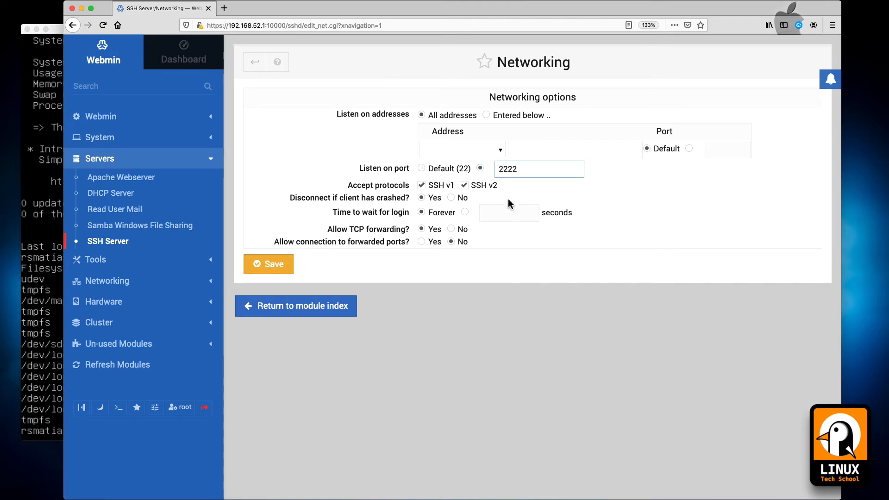
pyautogui.click(268, 266)
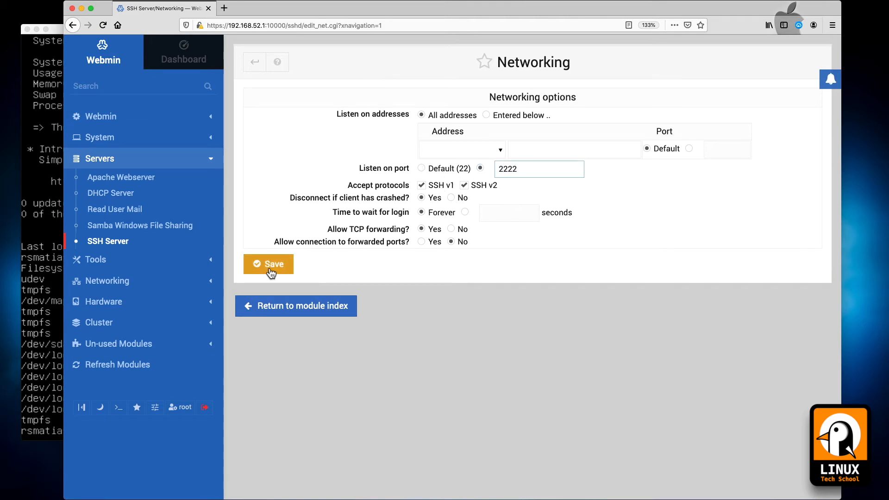
pyautogui.click(308, 231)
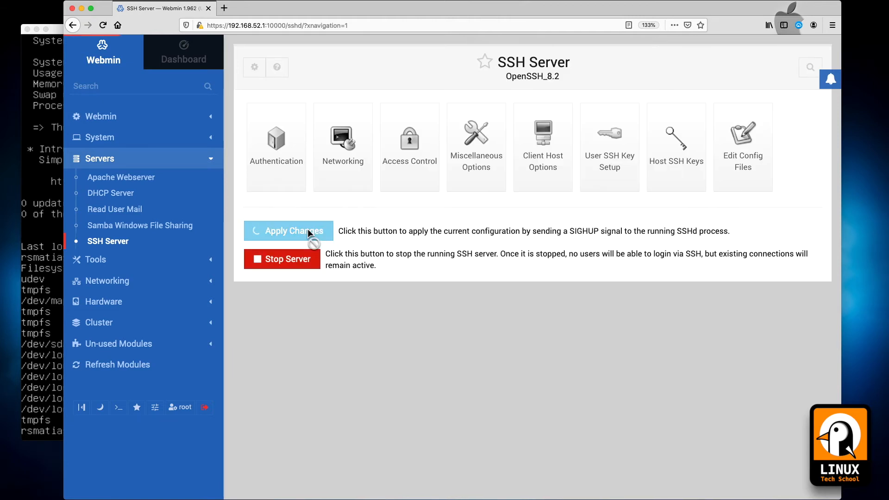
pyautogui.press('super+Tab')
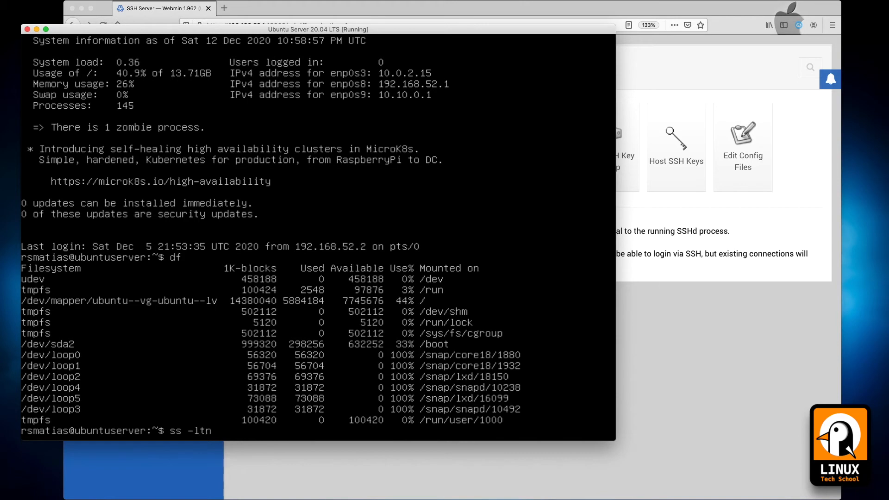
# Run ss -ltn on the server console to check the listening ports
pyautogui.write('ss -ltn')
pyautogui.press('Return')
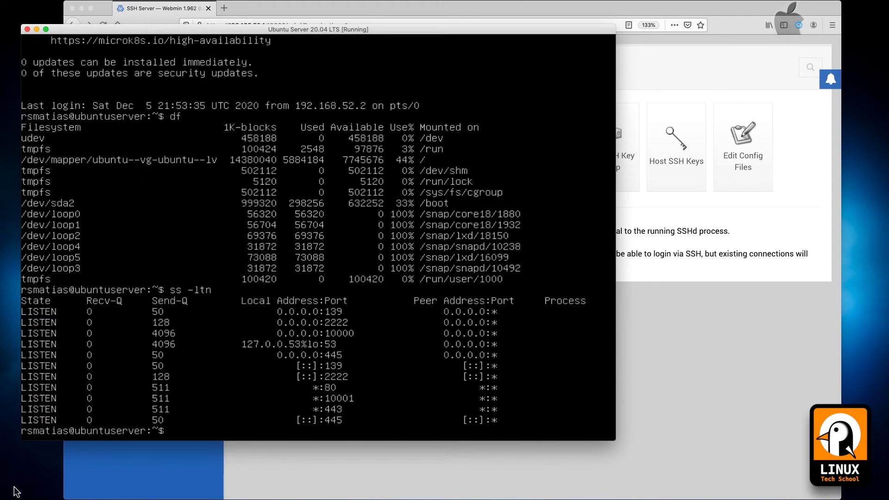
pyautogui.press('super+Tab')
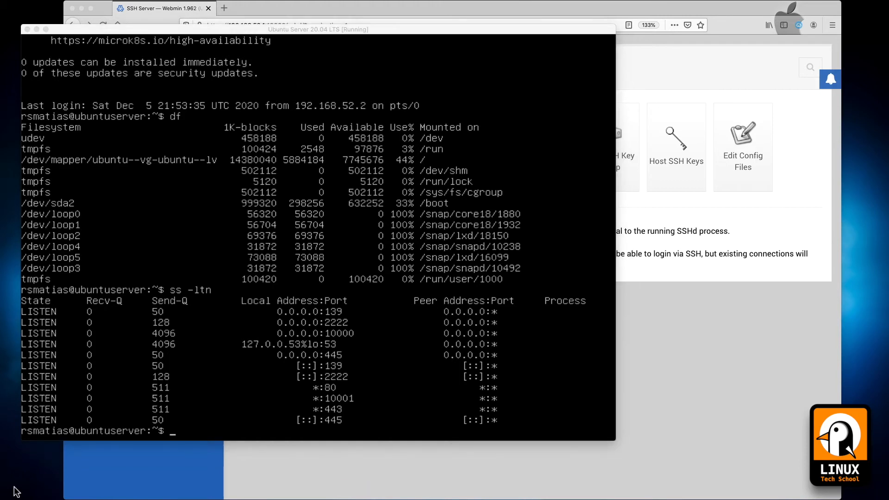
pyautogui.click(351, 332)
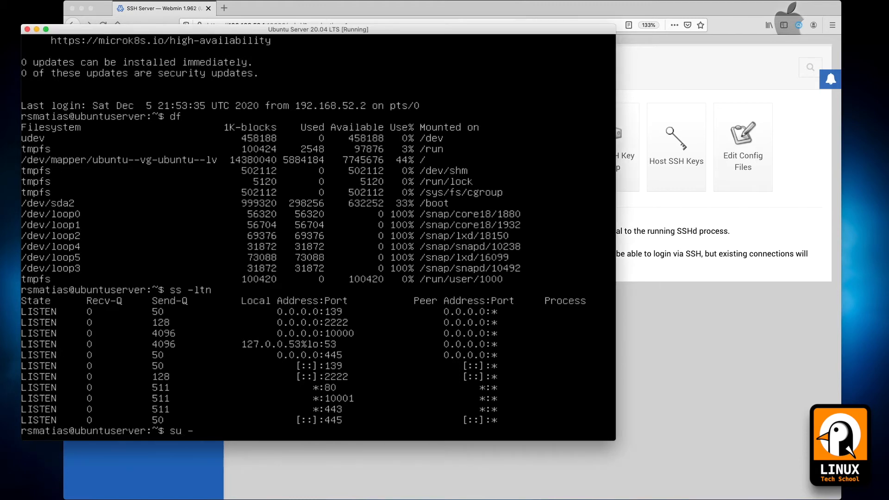
# As root, open /etc/ssh/sshd_config in nano
pyautogui.write('su -')
pyautogui.press('Return')
pyautogui.press('Return')
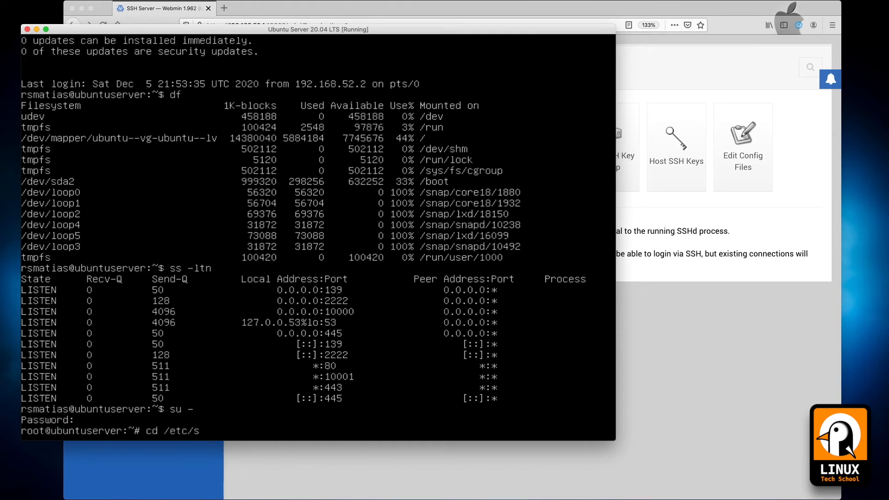
pyautogui.write('cd /etc/ssh/')
pyautogui.press('Return')
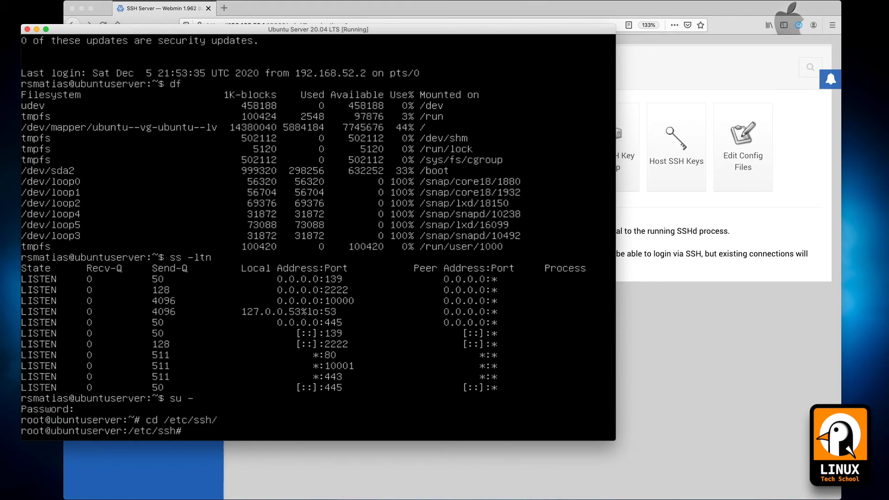
pyautogui.write('nano sshd')
pyautogui.press('Tab')
pyautogui.press('Return')
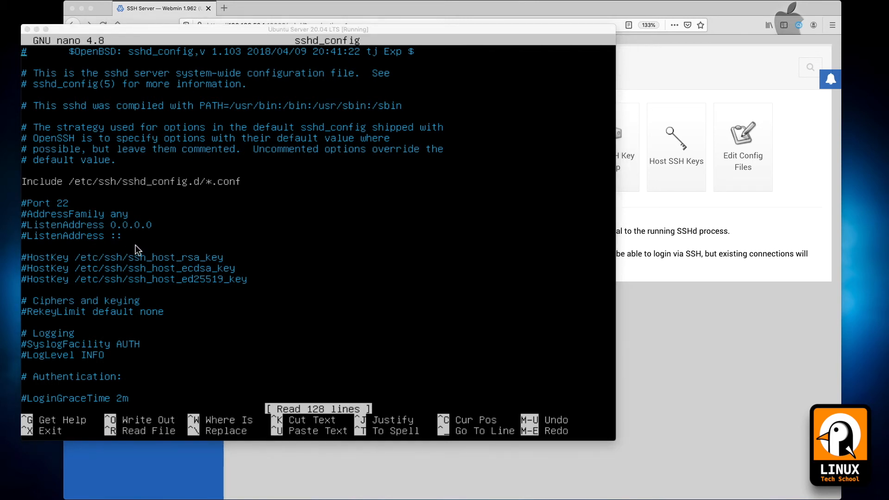
# Page down to the Port 2222 line, then return to the Webmin browser
pyautogui.click(135, 245)
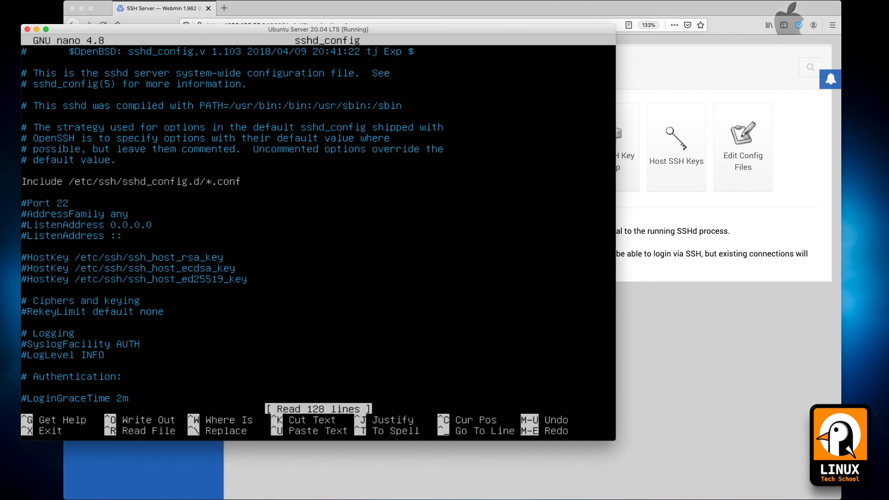
pyautogui.press('pagedown')
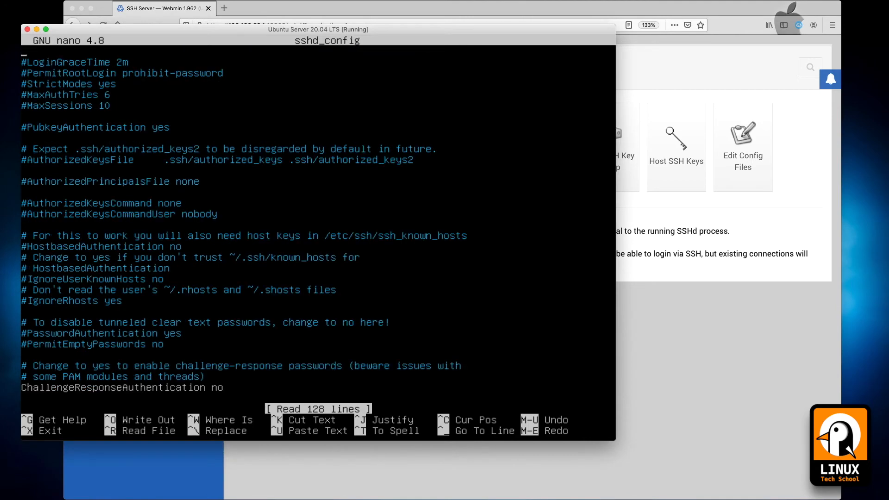
pyautogui.press('pagedown')
pyautogui.press('pagedown')
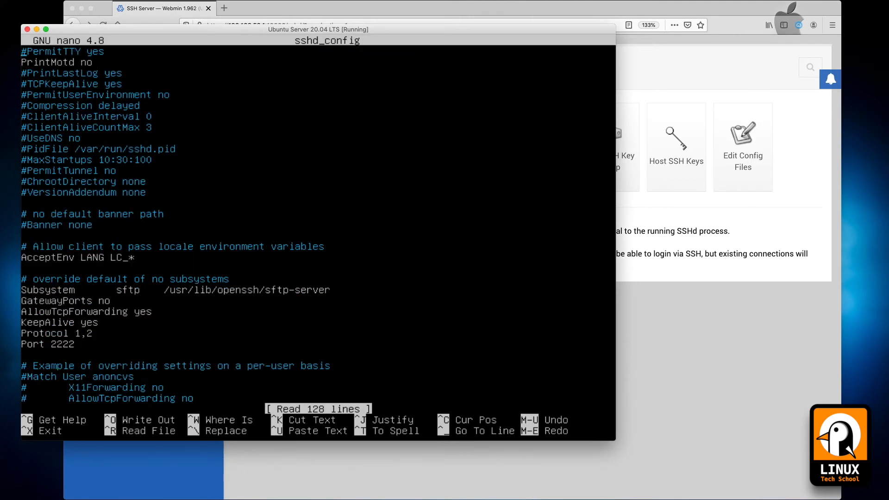
pyautogui.click(17, 338)
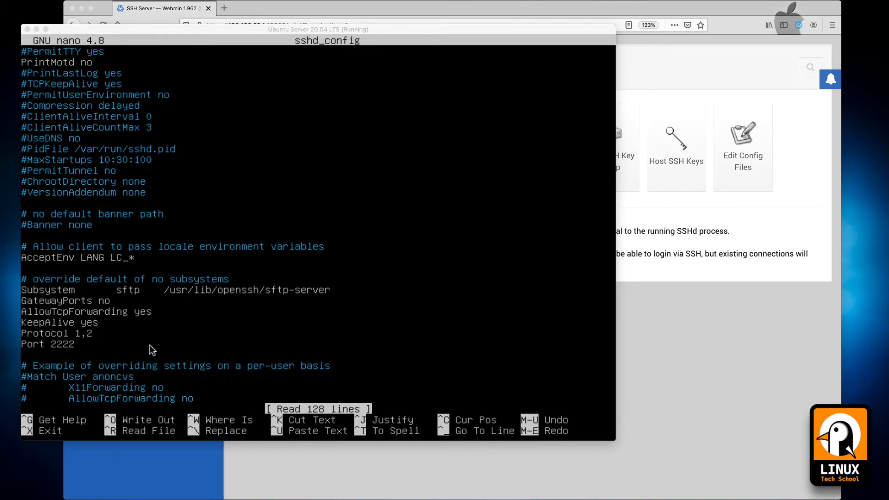
pyautogui.click(621, 307)
# Change the SSH listen port to 2223, save and apply
pyautogui.click(343, 167)
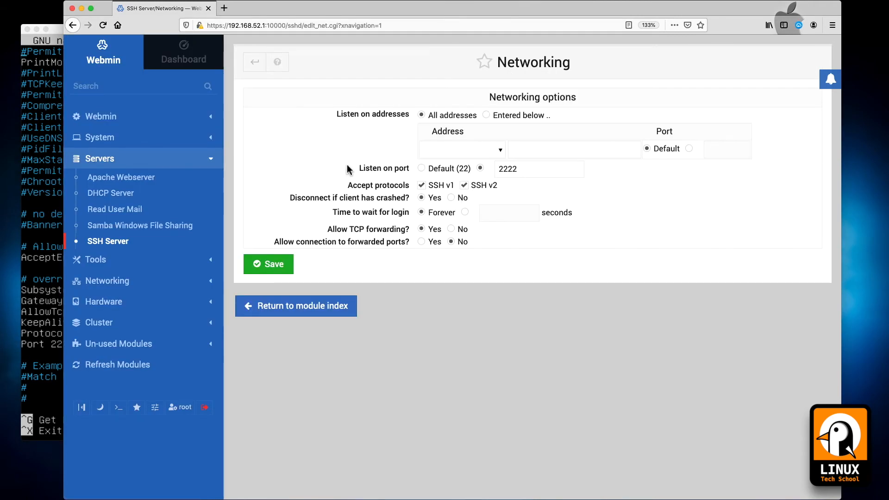
pyautogui.click(522, 171)
pyautogui.press('BackSpace')
pyautogui.write('3')
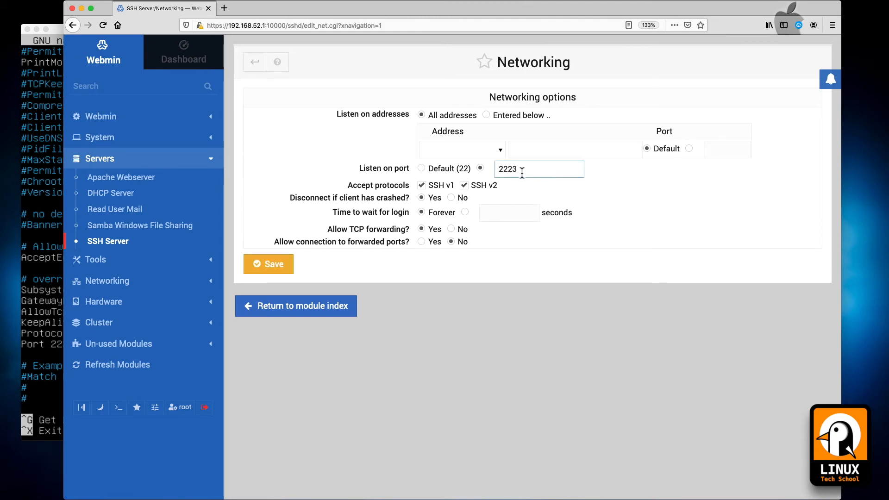
pyautogui.click(274, 263)
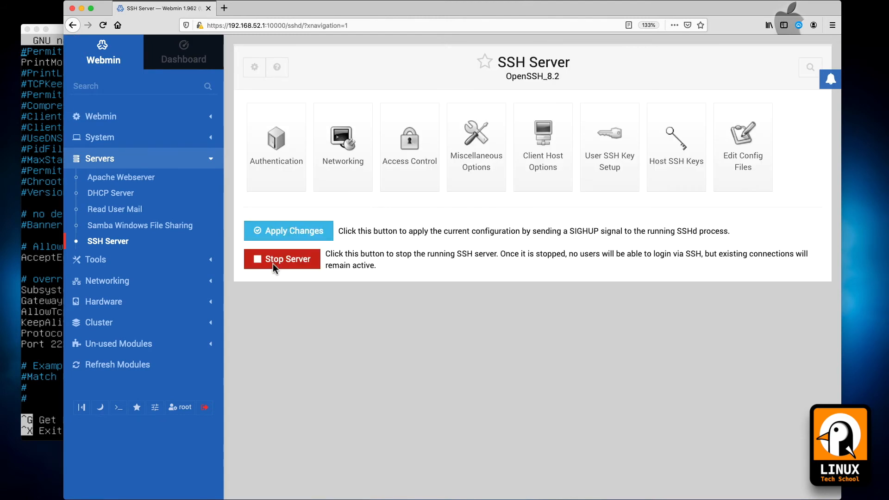
pyautogui.click(288, 234)
# On the console, exit nano and reopen sshd_config to view the updated Port line
pyautogui.click(25, 298)
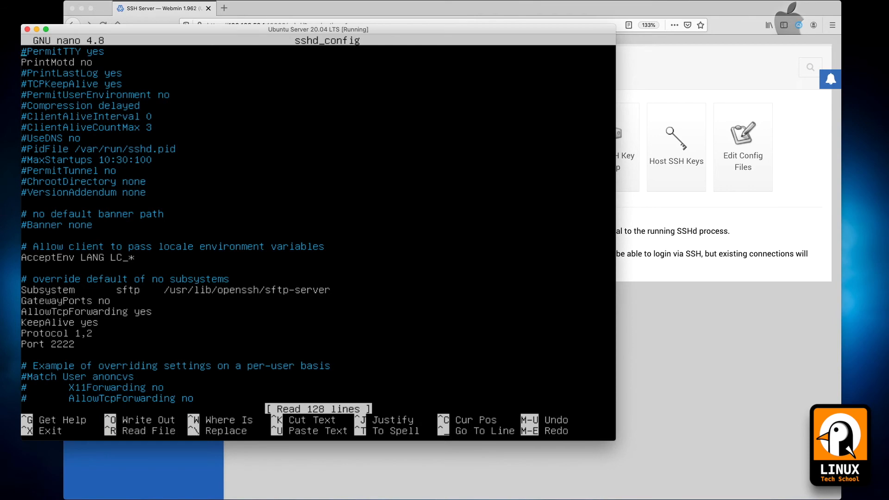
pyautogui.hotkey('ctrl', 'x')
pyautogui.write('l')
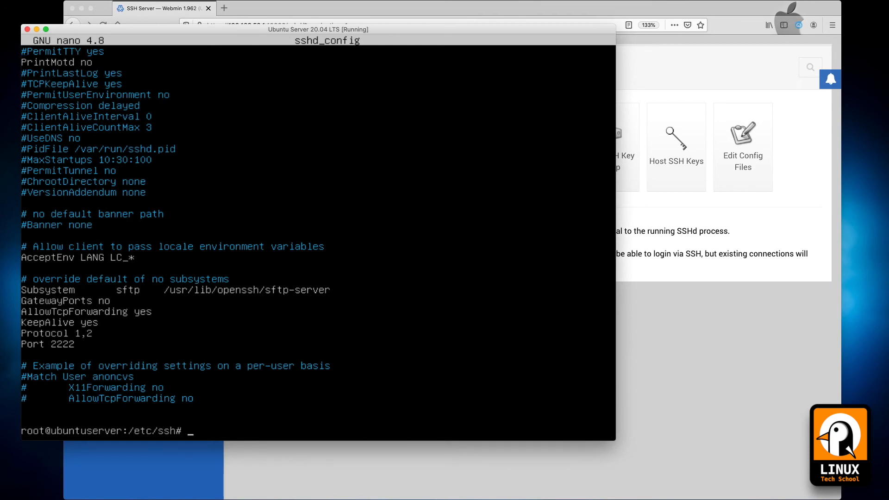
pyautogui.hotkey('ctrl', 'l')
pyautogui.write('nano sshd_config')
pyautogui.press('Return')
pyautogui.press('pagedown')
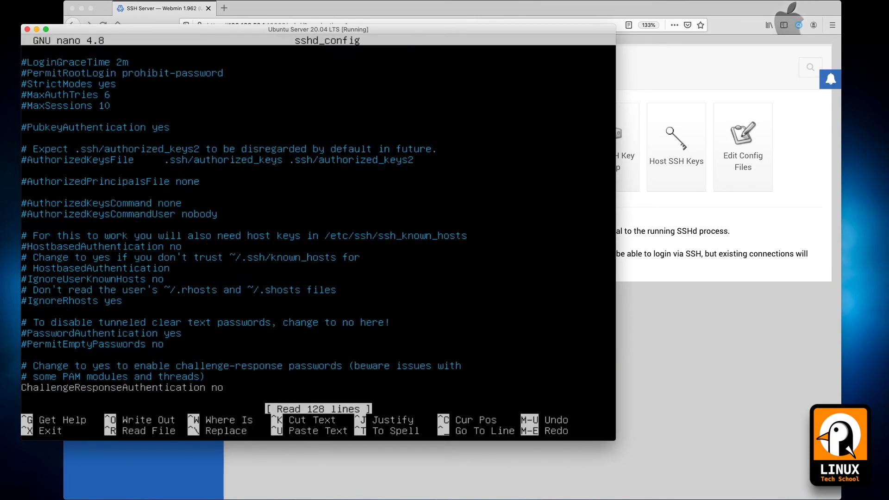
pyautogui.press('pagedown')
pyautogui.press('pagedown')
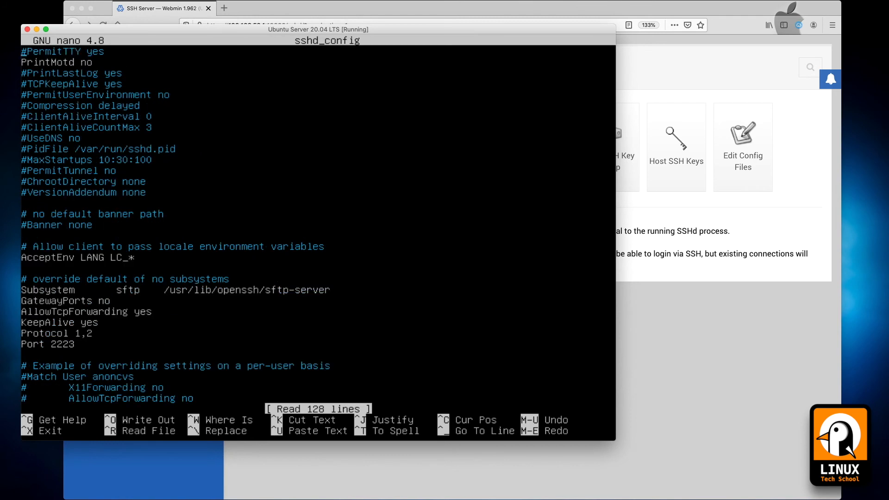
pyautogui.click(20, 343)
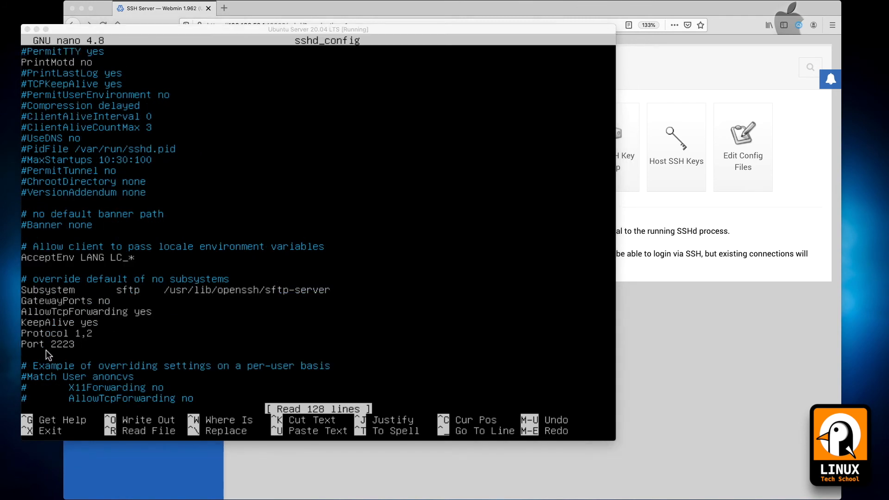
# Exit the editor, run cd ~, and return to Webmin
pyautogui.click(77, 355)
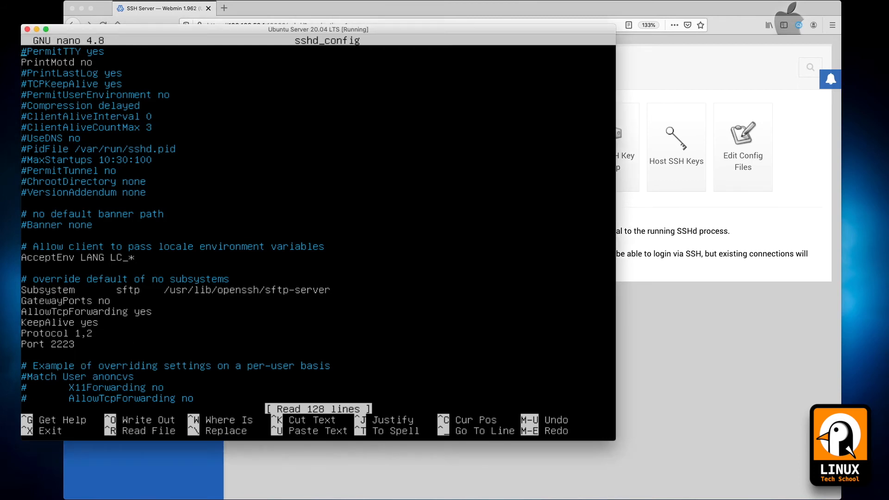
pyautogui.hotkey('ctrl', 'x')
pyautogui.write('cd ~')
pyautogui.press('Return')
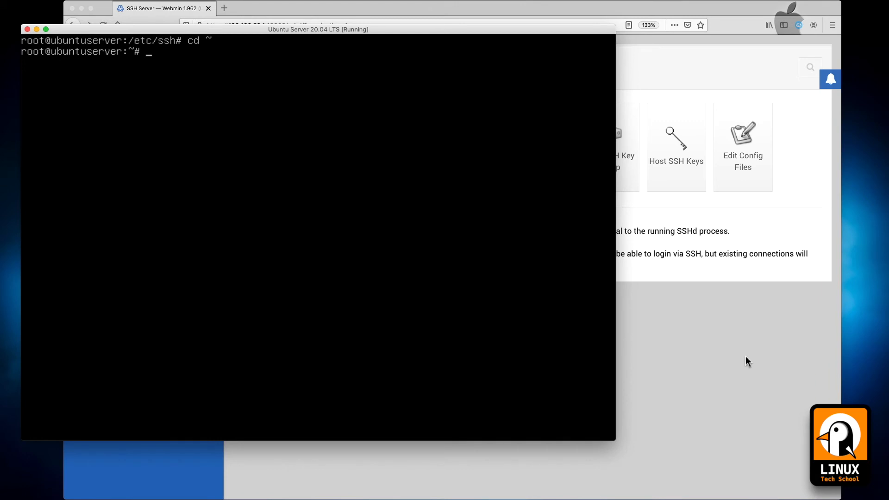
pyautogui.click(753, 352)
# Set the SSH listen port back to default 22, save and apply
pyautogui.click(345, 155)
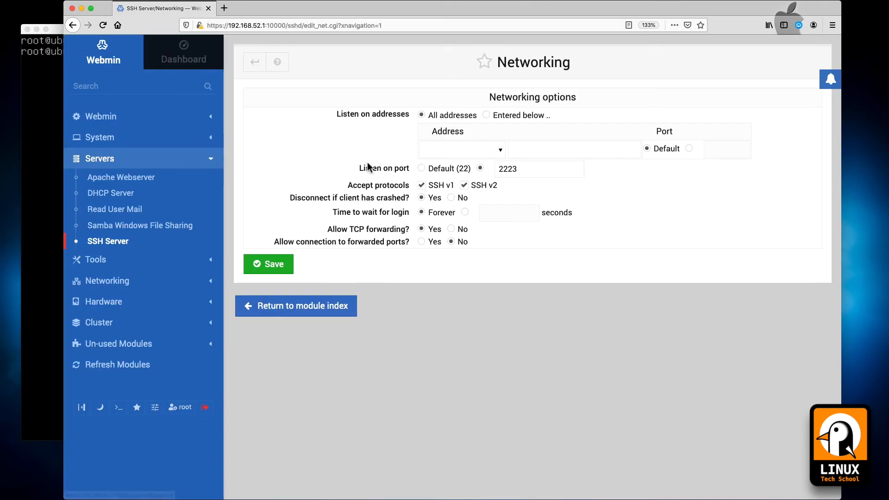
pyautogui.click(518, 169)
pyautogui.press('BackSpace')
pyautogui.press('BackSpace')
pyautogui.click(262, 266)
pyautogui.click(310, 229)
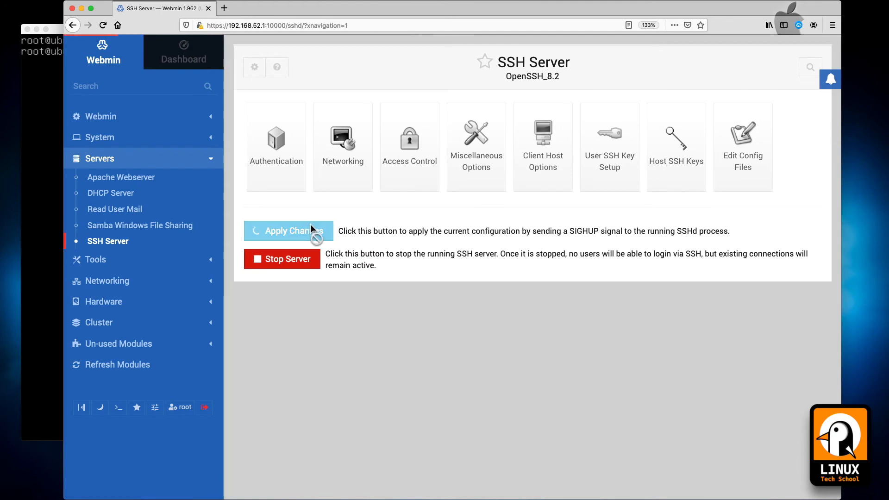
# Look at the SSH access control options and return to the module index
pyautogui.click(412, 148)
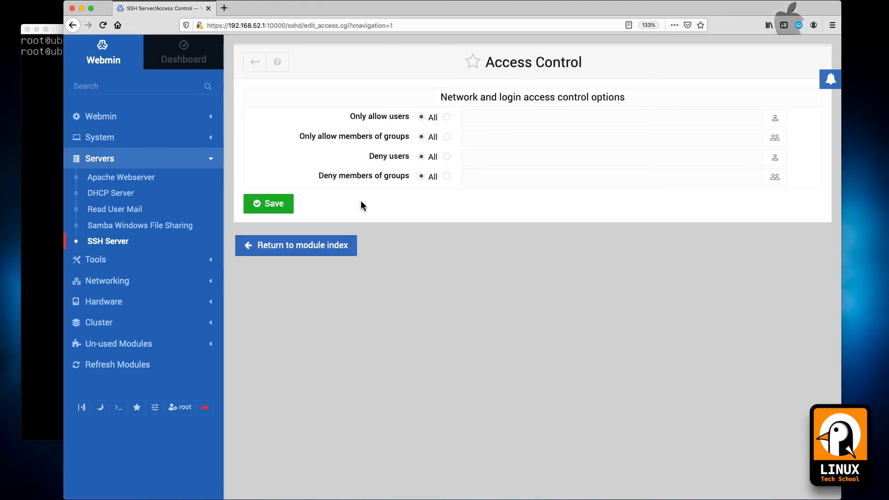
pyautogui.click(295, 246)
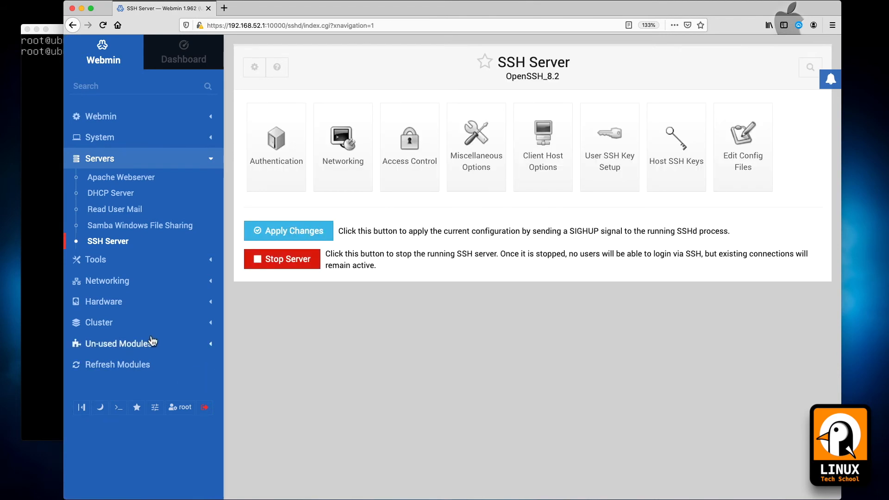
pyautogui.click(116, 259)
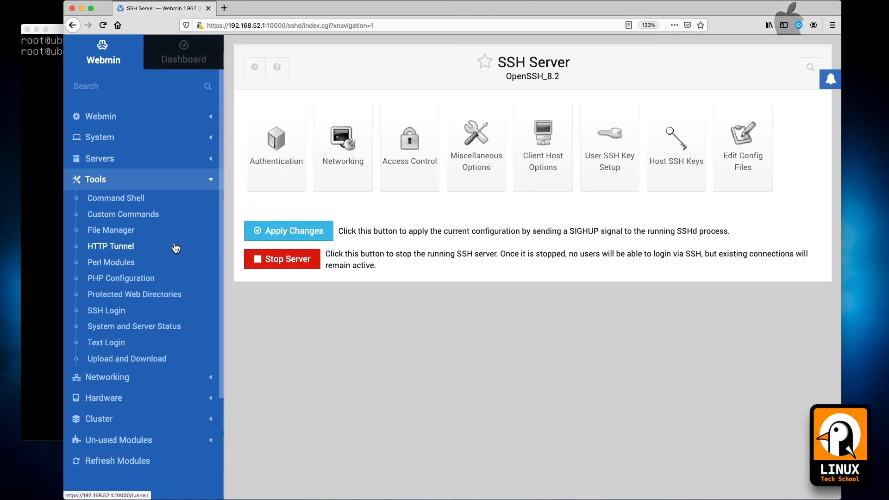
# Open the File Manager and browse into the user's folder under /home
pyautogui.click(176, 247)
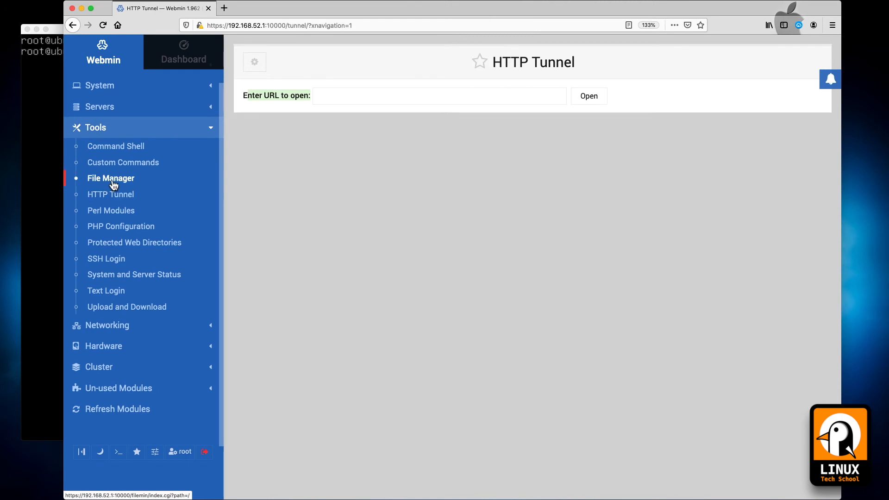
pyautogui.click(113, 184)
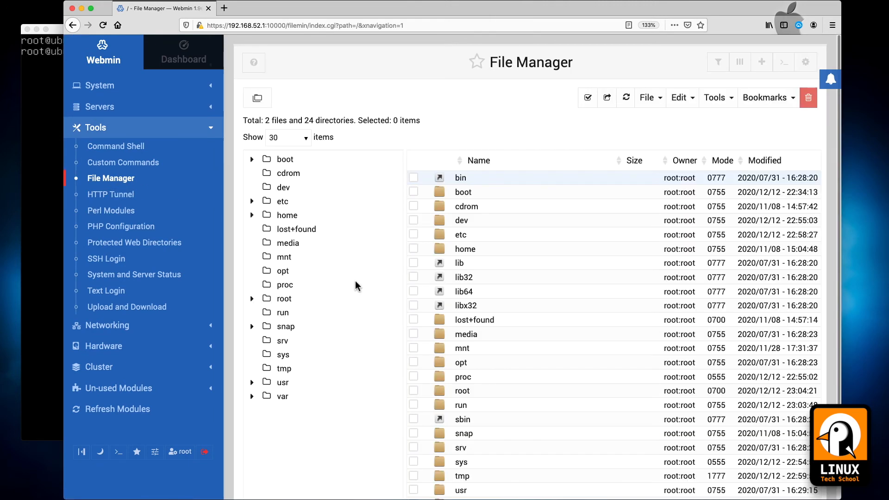
pyautogui.scroll(-3, 476, 278)
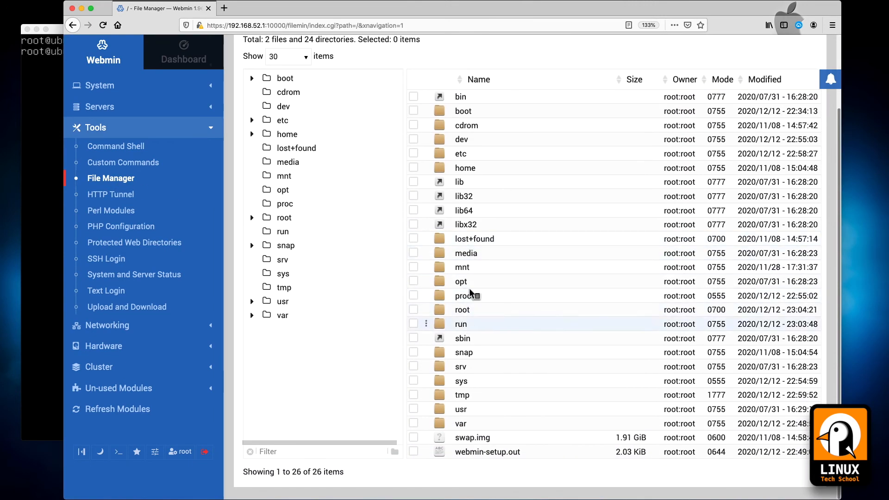
pyautogui.click(466, 168)
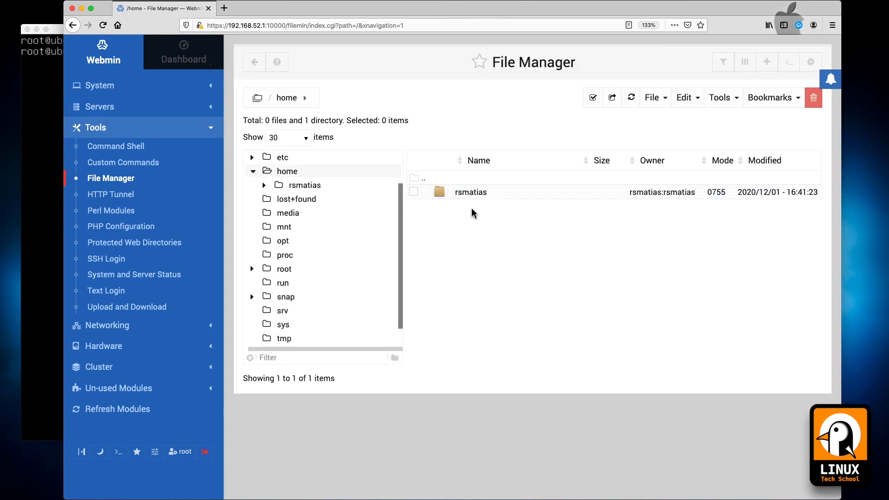
pyautogui.click(471, 195)
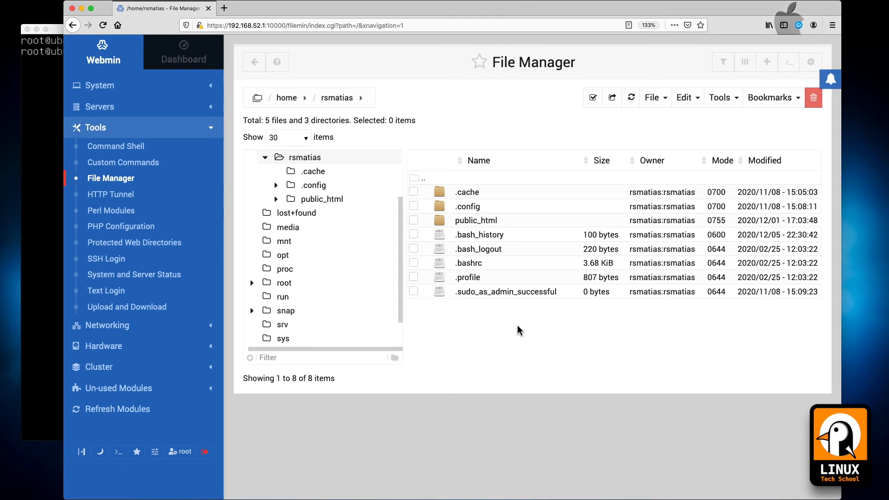
# Start creating a new file there, entering the name 'testfi'
pyautogui.click(661, 98)
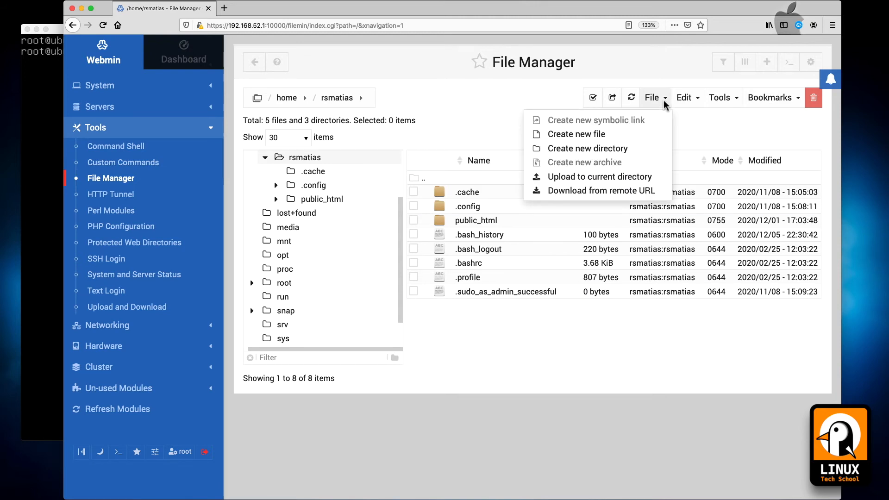
pyautogui.click(607, 136)
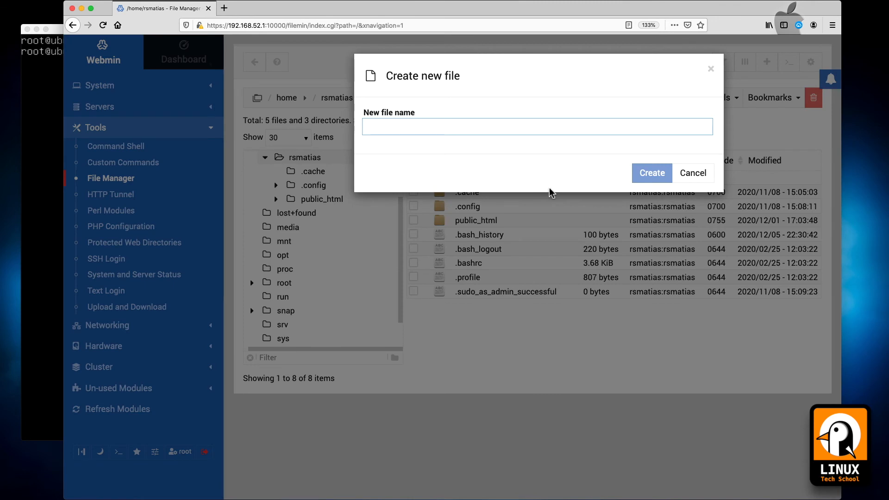
pyautogui.write('testfi')
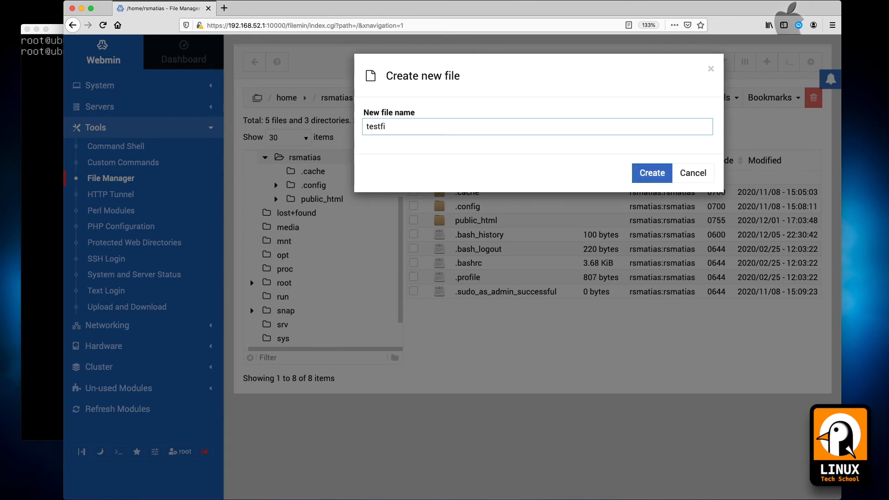
# Create testfile.txt, write 'HI THERE!' in it, save and close the editor
pyautogui.press('Return')
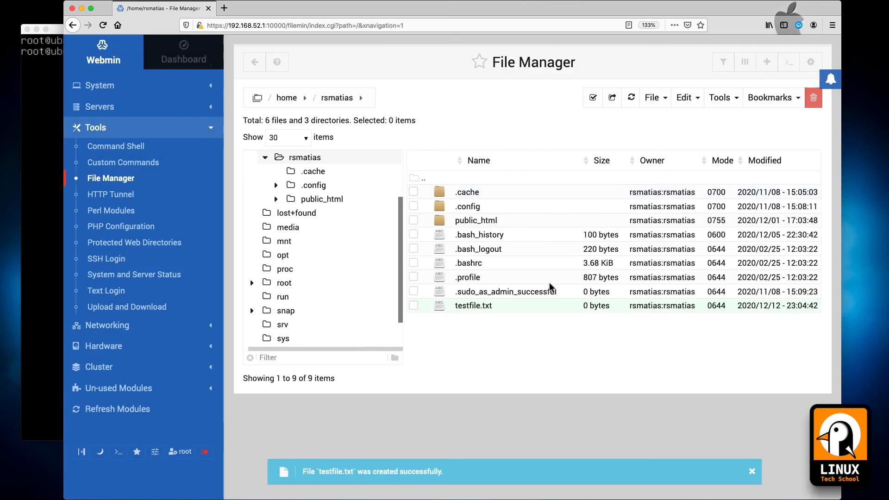
pyautogui.click(455, 306)
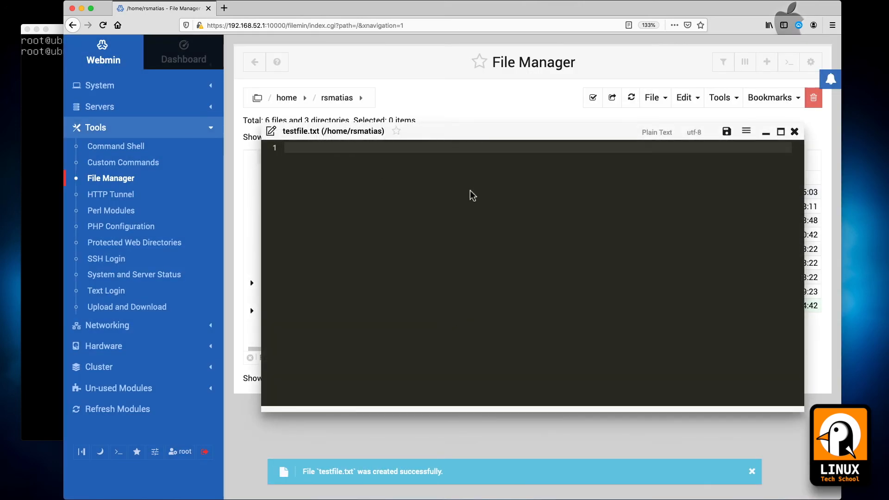
pyautogui.write('H')
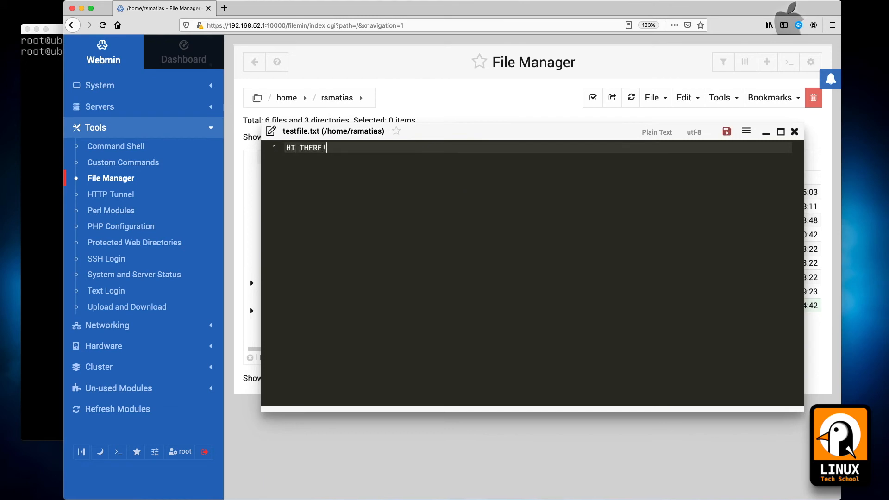
pyautogui.write('I THERE!')
pyautogui.press('Return')
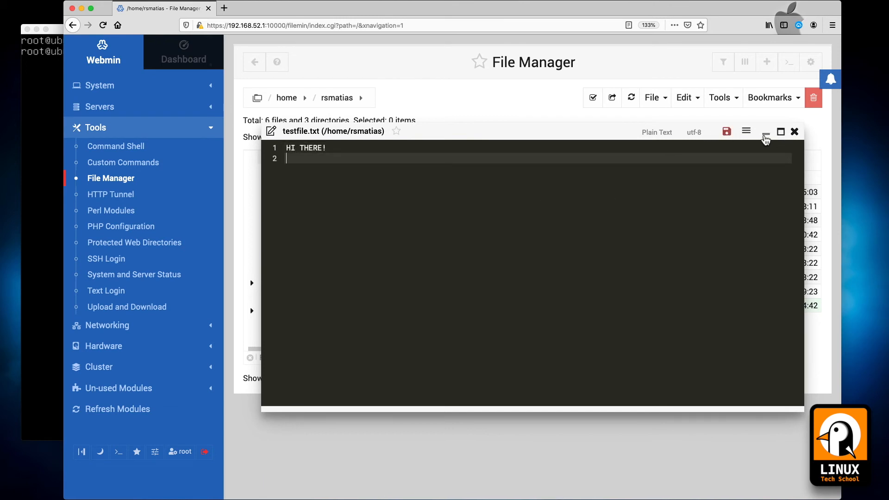
pyautogui.click(728, 135)
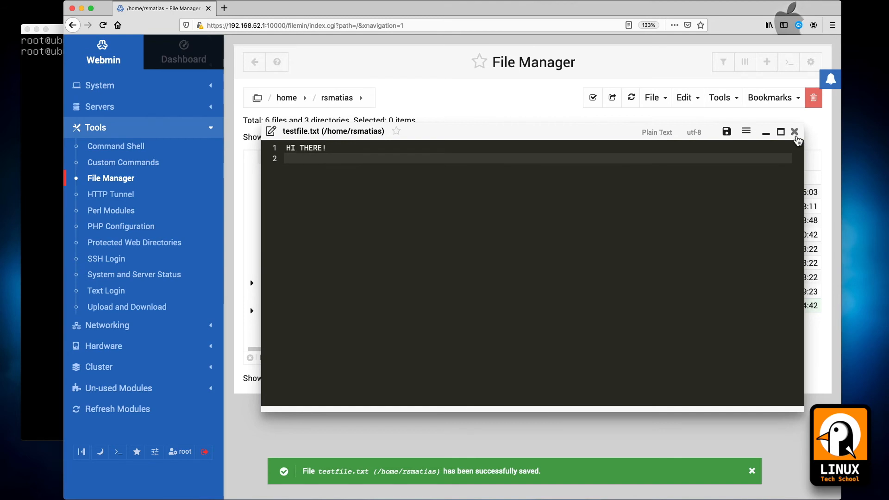
pyautogui.click(795, 132)
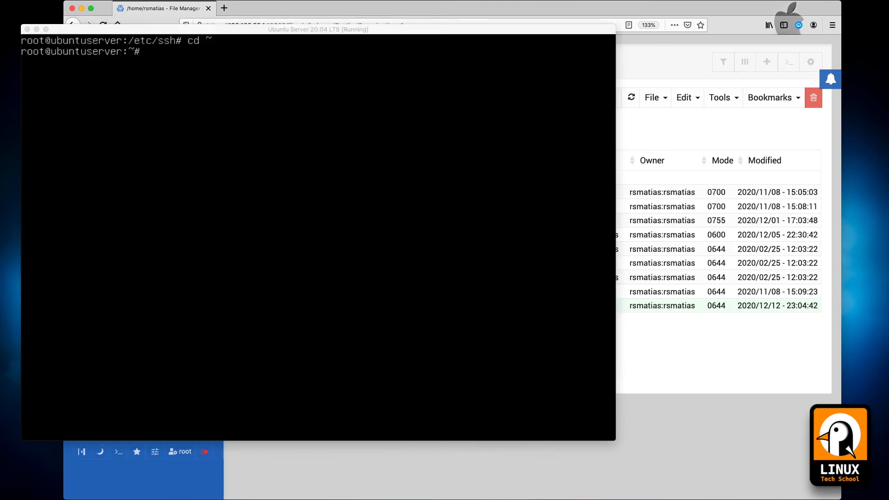
pyautogui.click(44, 280)
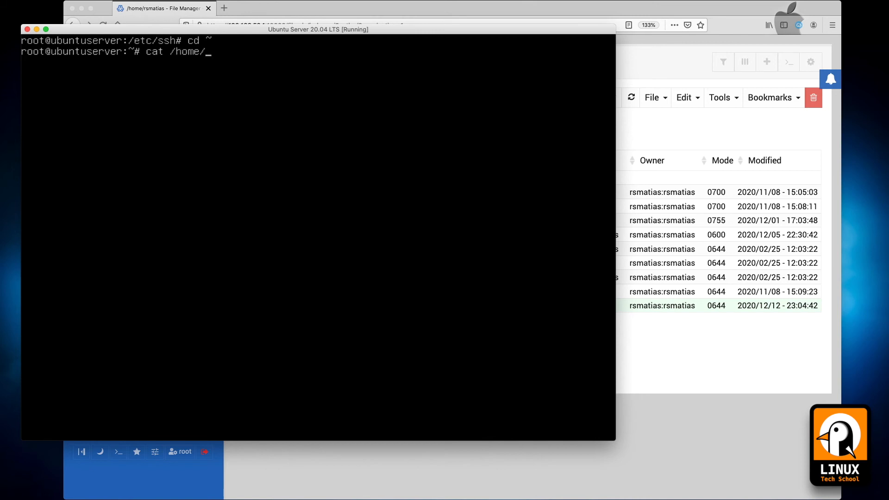
# Cat testfile.txt in the user's home folder, confirm 'HI THERE!', then return to Webmin
pyautogui.write('cat /home/r')
pyautogui.press('Tab')
pyautogui.write('te')
pyautogui.press('Tab')
pyautogui.press('Return')
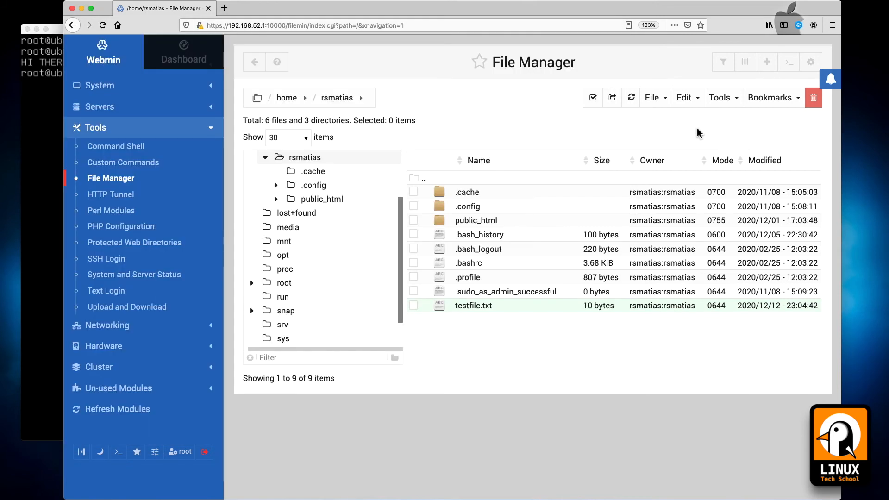
pyautogui.click(698, 132)
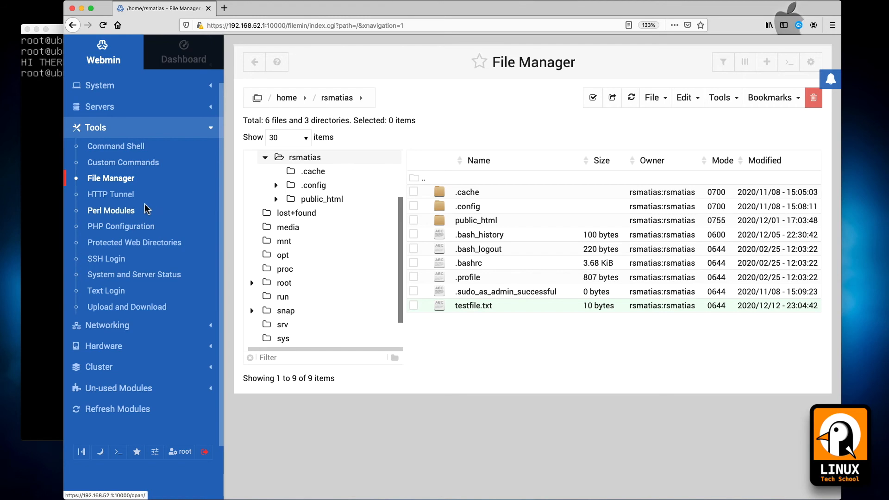
# In the Command Shell, run uptime and a detailed ls -l listing of the user's home folder
pyautogui.click(125, 146)
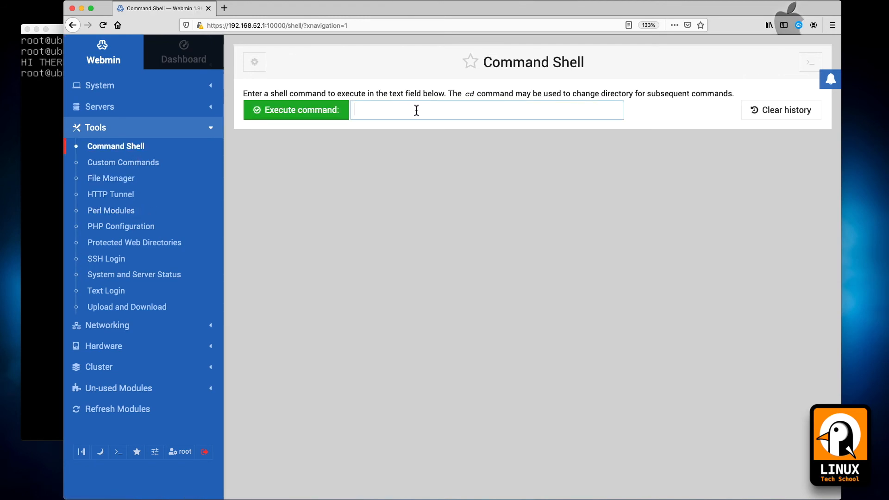
pyautogui.write('uptime')
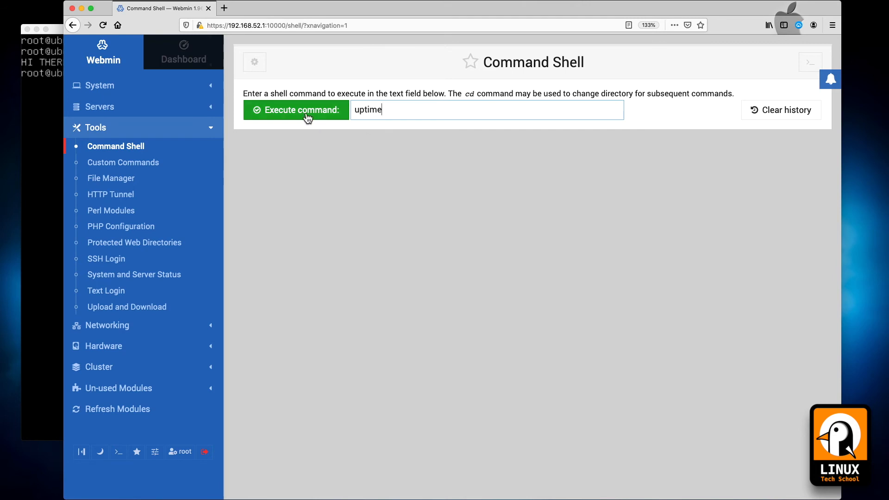
pyautogui.click(307, 117)
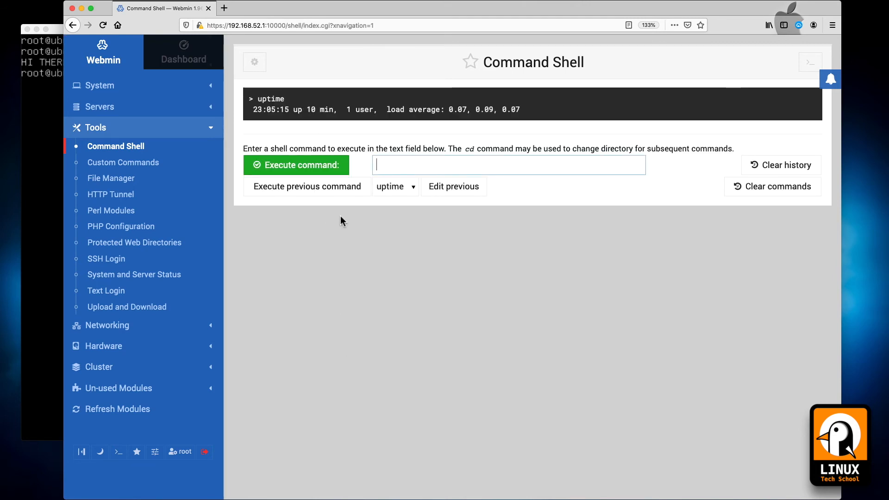
pyautogui.write('ls -l ')
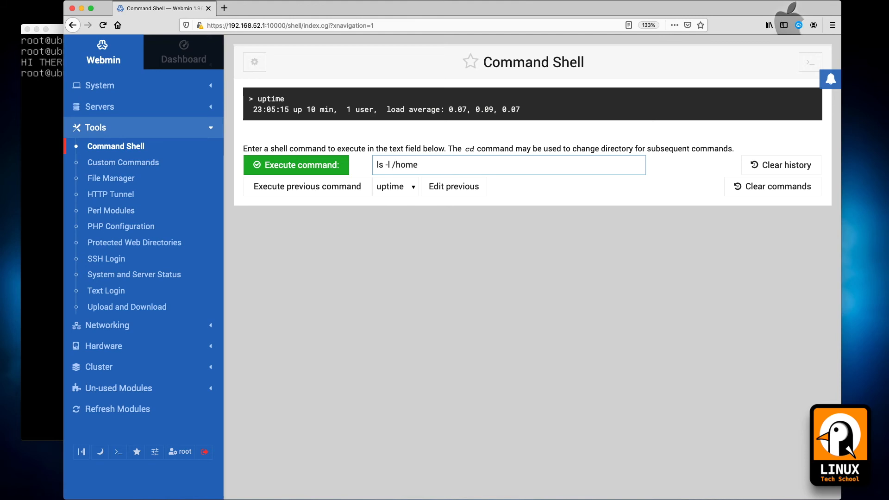
pyautogui.write('/home/rsmatias')
pyautogui.press('Return')
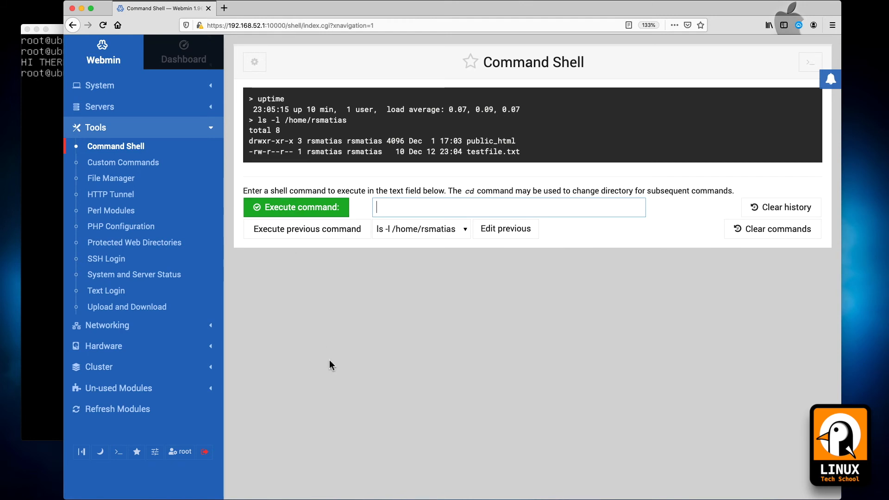
# Run df, free, htop, top and ps to show disk, memory and process listings
pyautogui.press('Return')
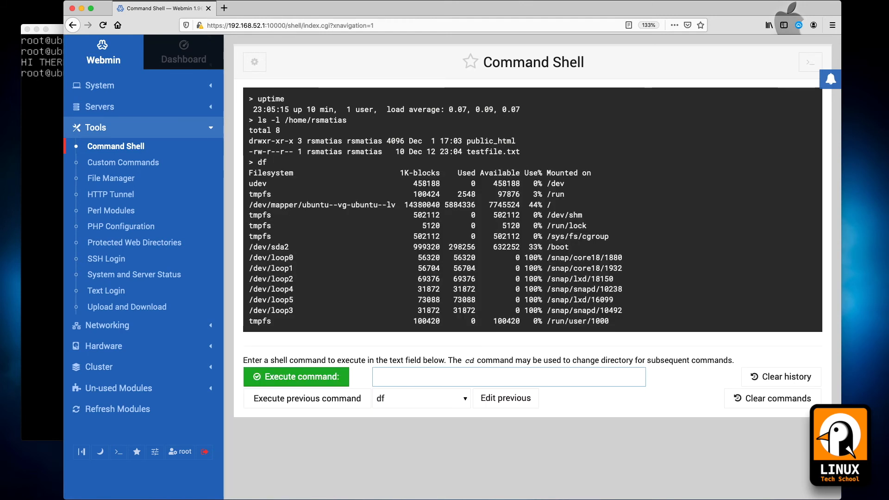
pyautogui.write('free')
pyautogui.press('Return')
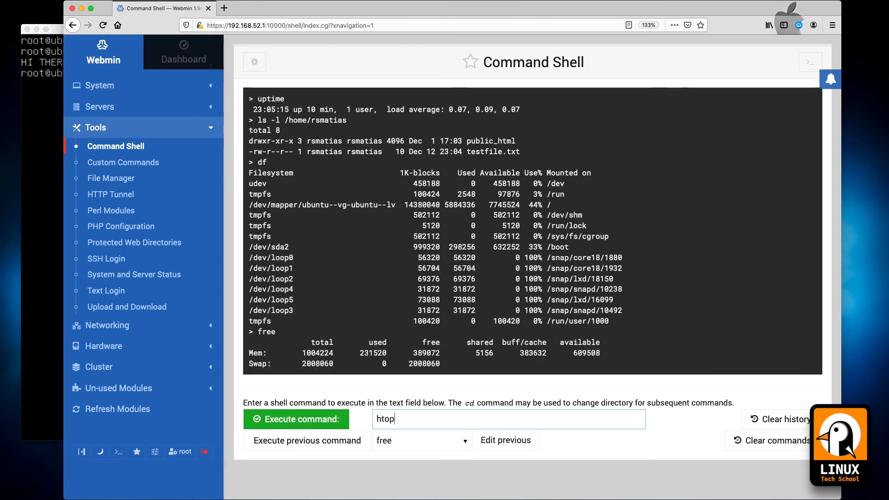
pyautogui.press('Return')
pyautogui.write('top')
pyautogui.press('Return')
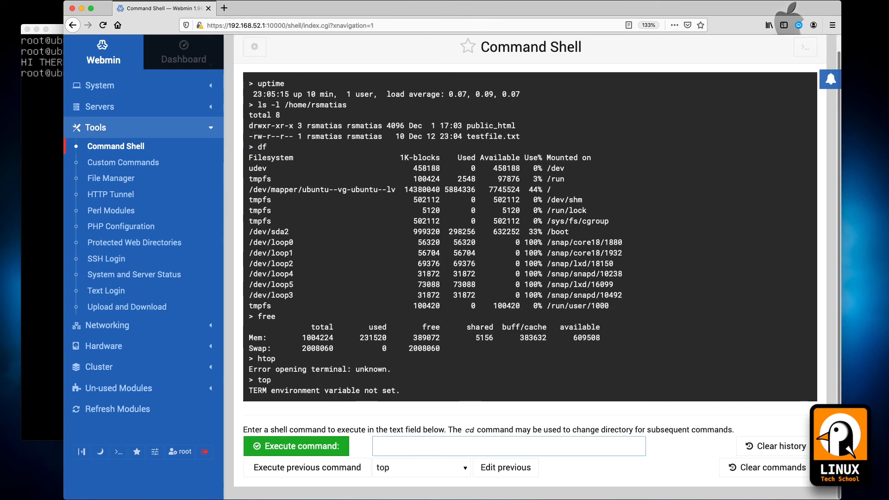
pyautogui.write('ps')
pyautogui.press('Return')
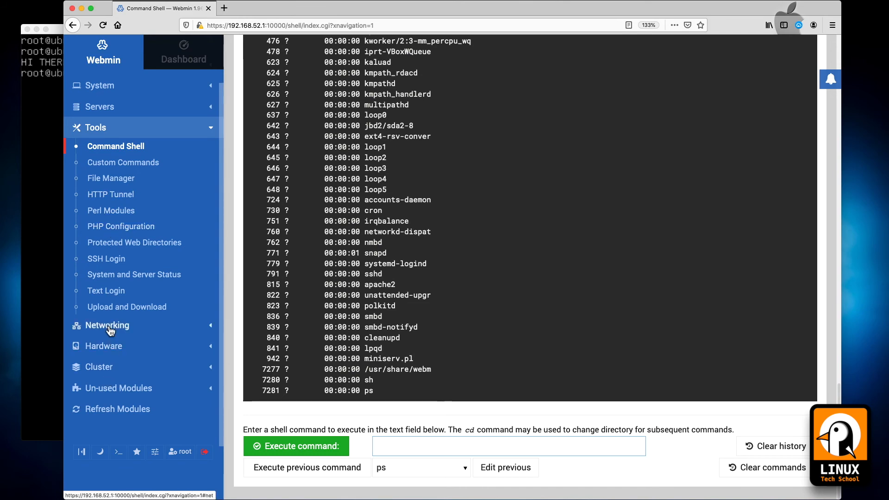
# Browse through the Linux Firewall rules page under Networking
pyautogui.click(93, 326)
pyautogui.click(130, 224)
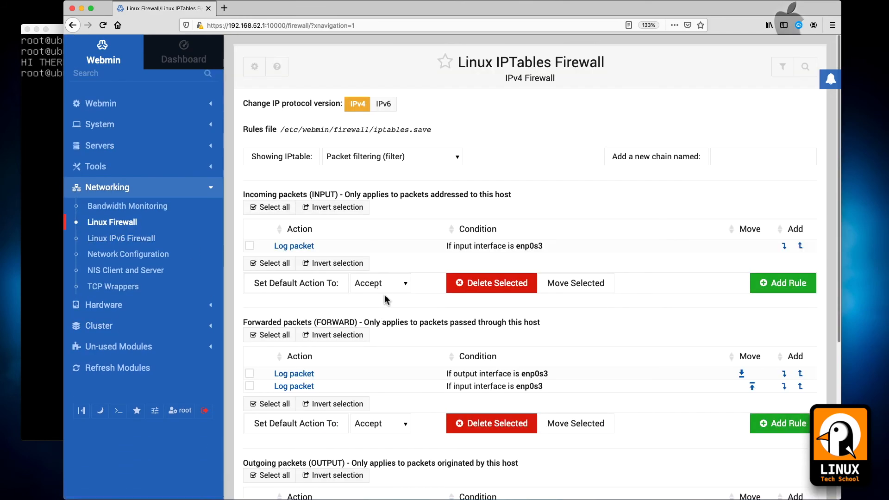
pyautogui.scroll(-3, 396, 303)
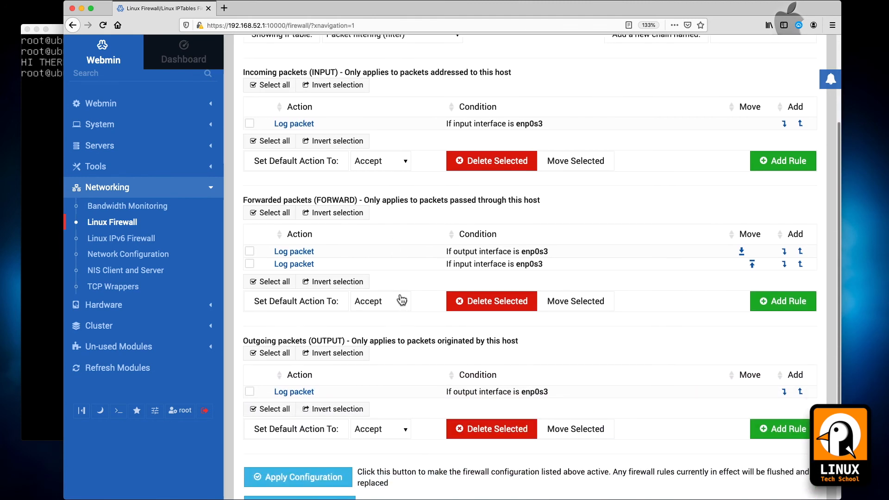
pyautogui.scroll(-2, 411, 300)
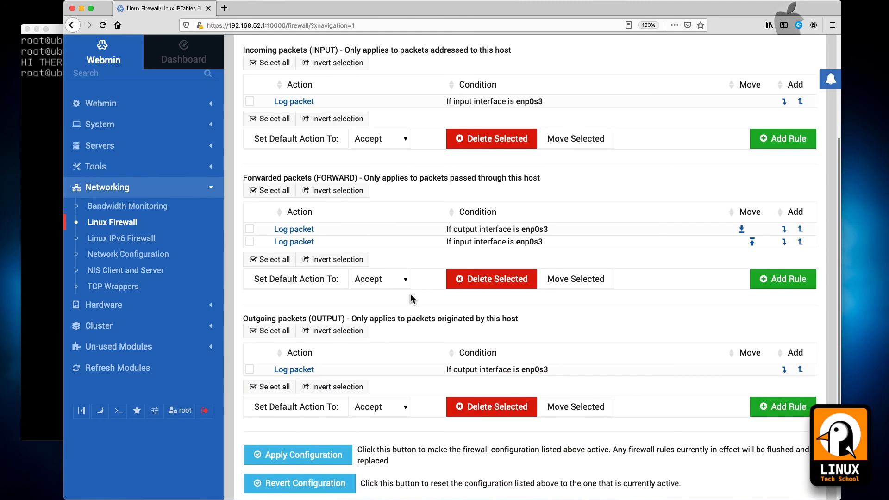
pyautogui.scroll(-1, 411, 300)
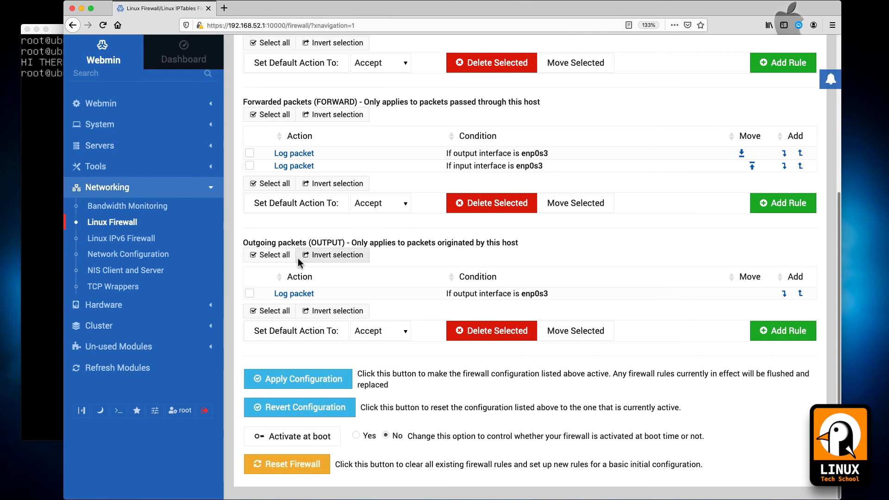
# View the network interfaces list and the local disk partitions page
pyautogui.click(123, 257)
pyautogui.click(274, 147)
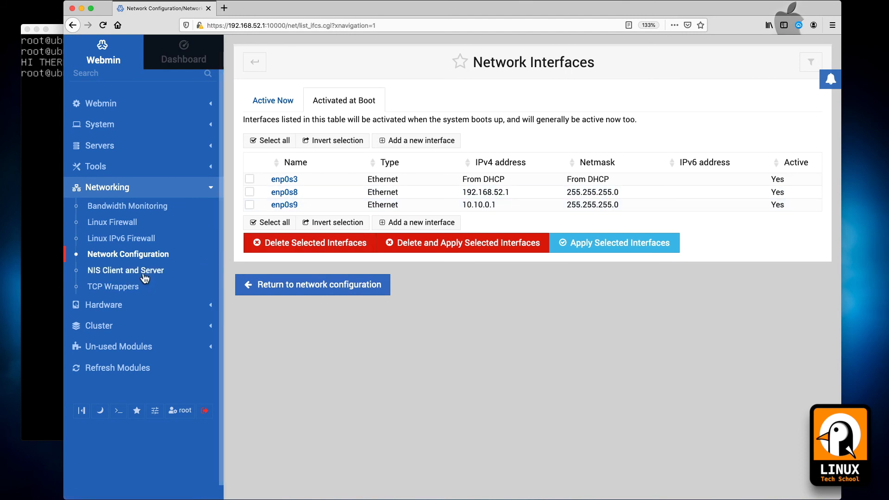
pyautogui.click(123, 305)
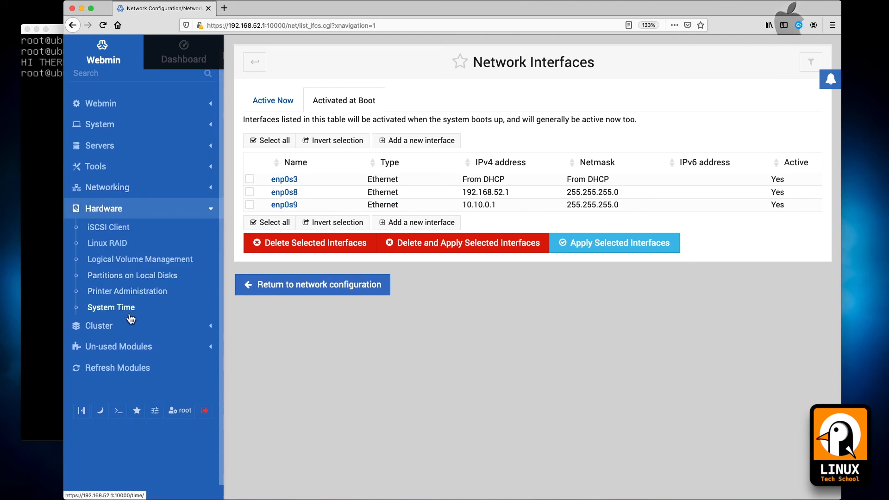
pyautogui.click(134, 278)
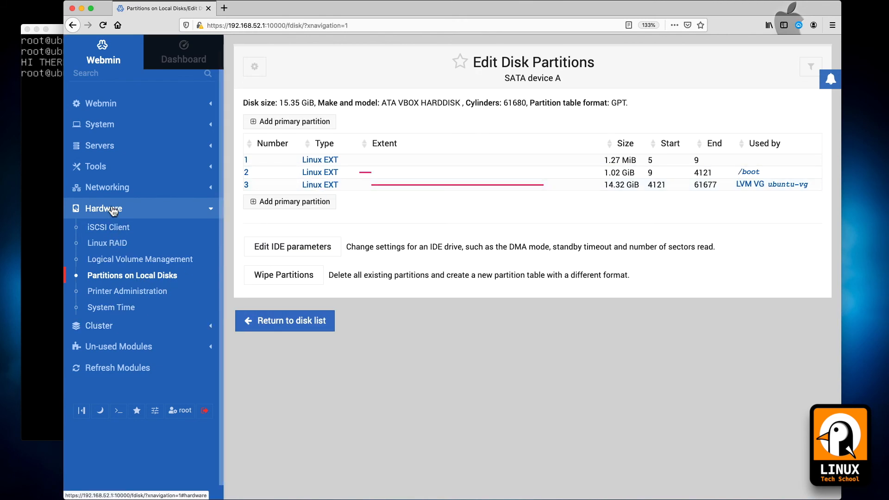
# Visit Bandwidth Monitoring, then open the Apache Webserver virtual hosts list
pyautogui.click(111, 188)
pyautogui.click(121, 207)
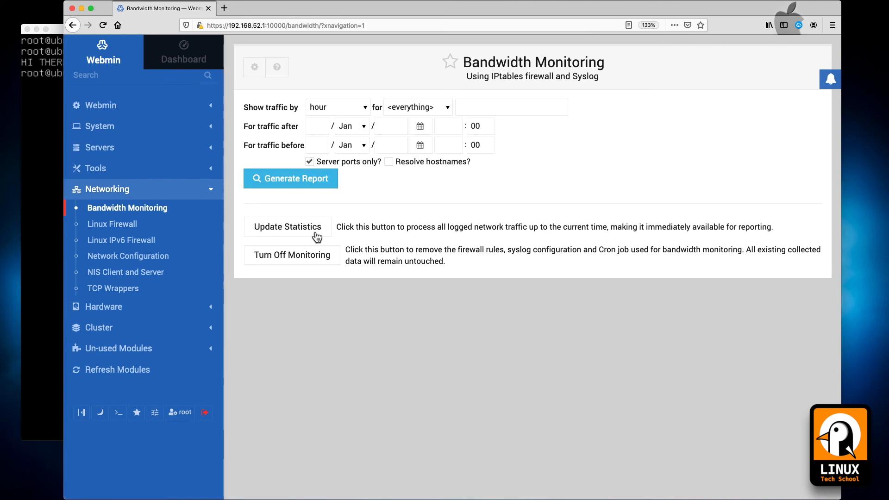
pyautogui.click(113, 351)
pyautogui.scroll(-5, 113, 357)
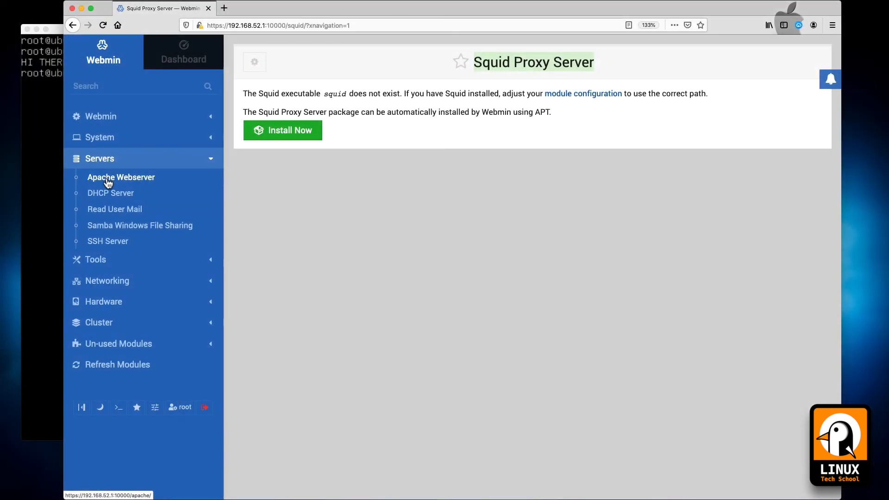
pyautogui.click(108, 182)
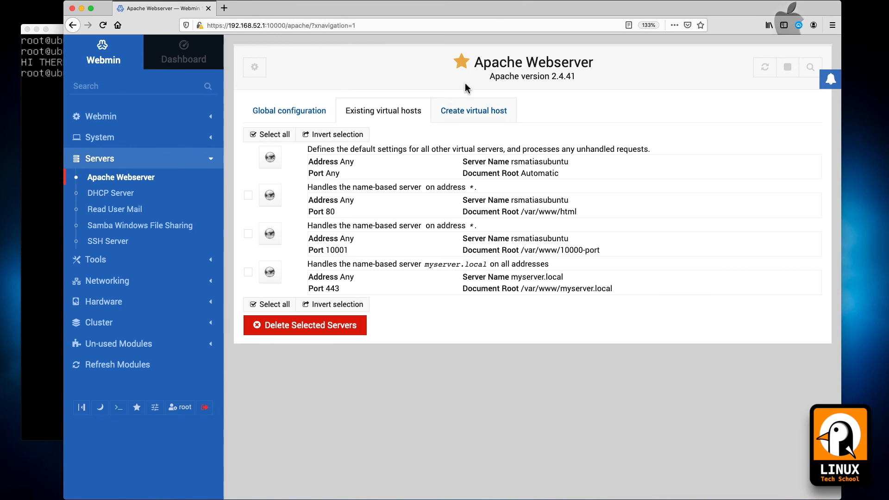
# Check the favorites list and unstar Apache Webserver
pyautogui.click(137, 409)
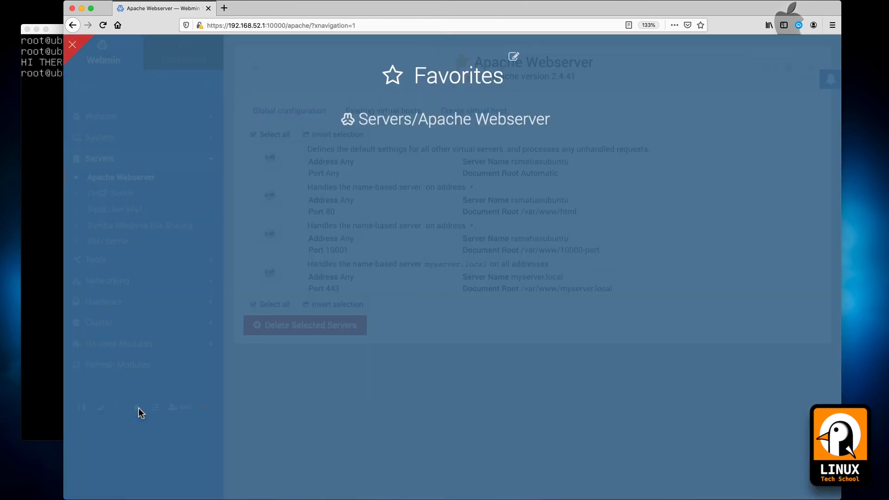
pyautogui.click(480, 123)
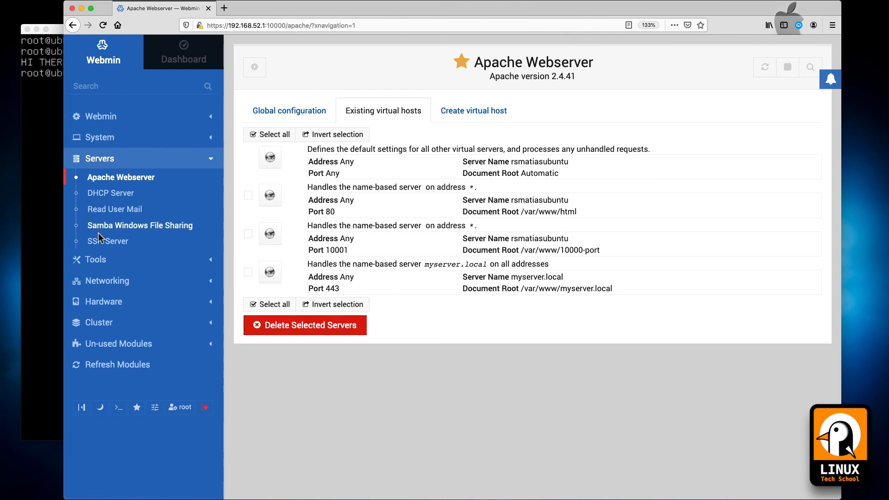
pyautogui.click(461, 61)
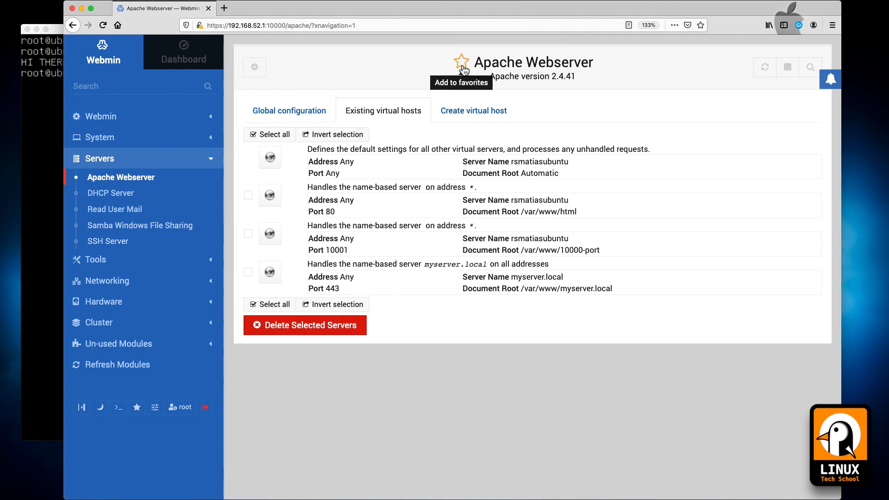
# Star the SSH Server module and confirm it appears under Favorites
pyautogui.click(113, 241)
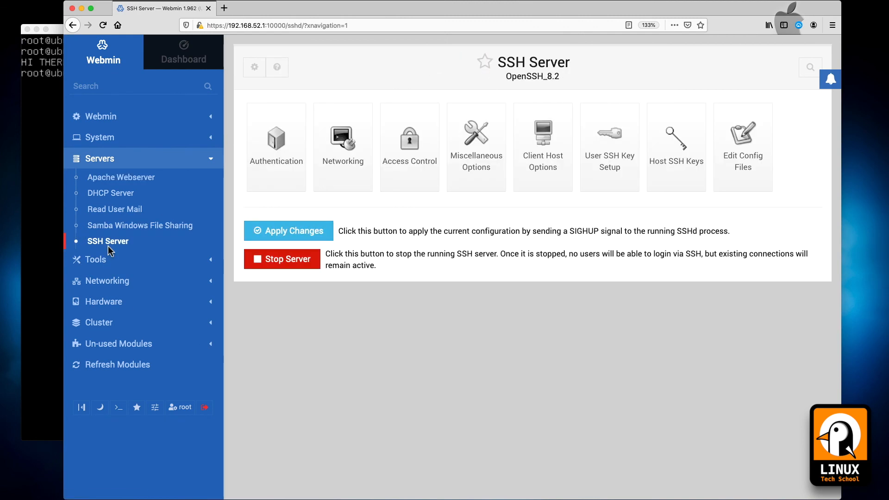
pyautogui.click(487, 64)
pyautogui.click(138, 408)
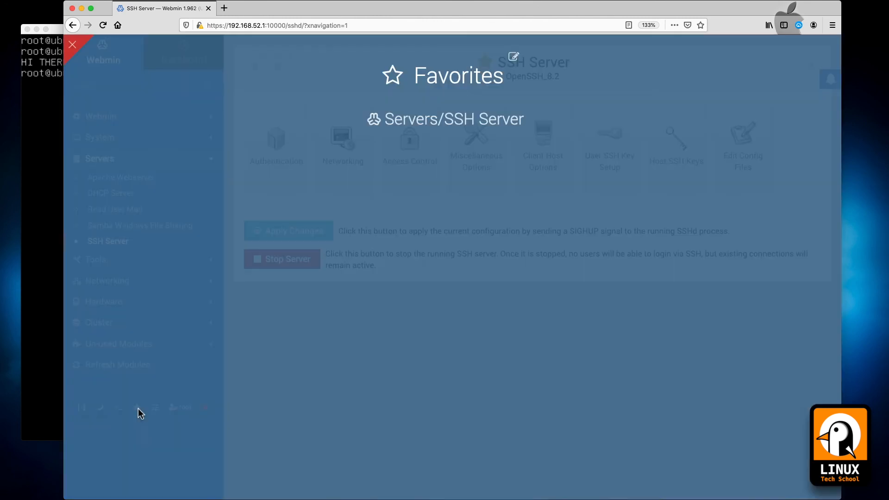
pyautogui.click(471, 131)
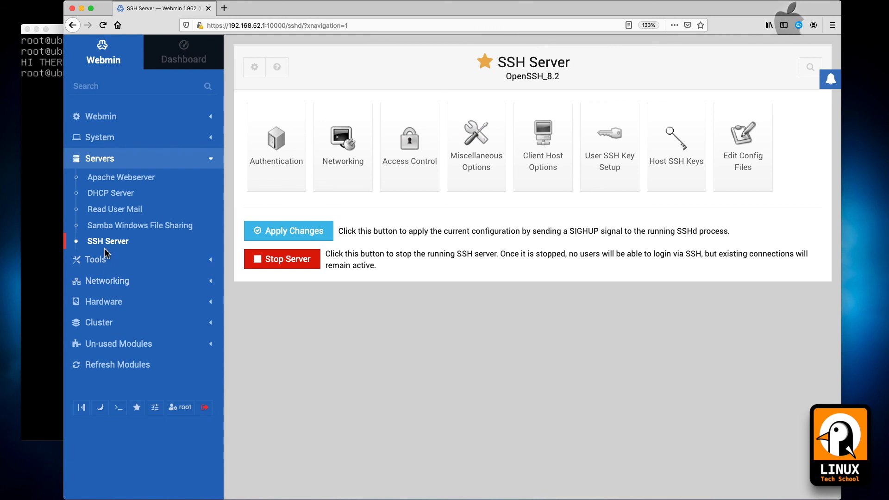
pyautogui.click(102, 283)
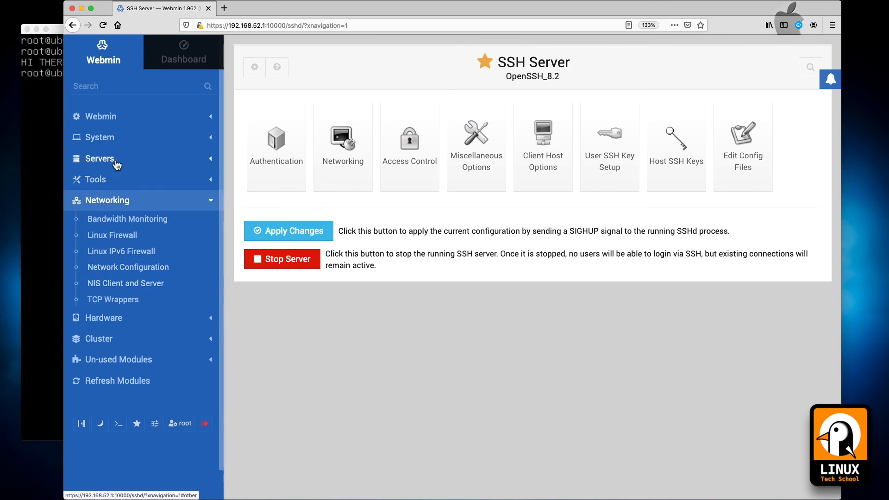
pyautogui.click(115, 124)
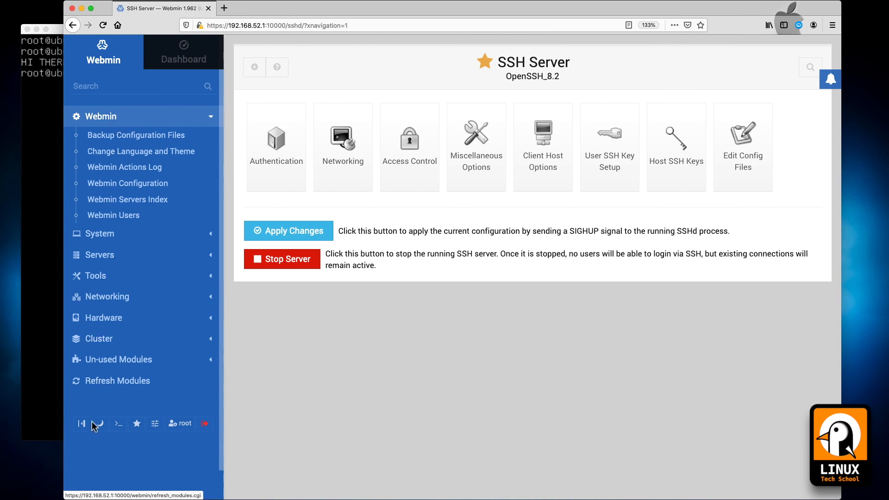
pyautogui.click(120, 425)
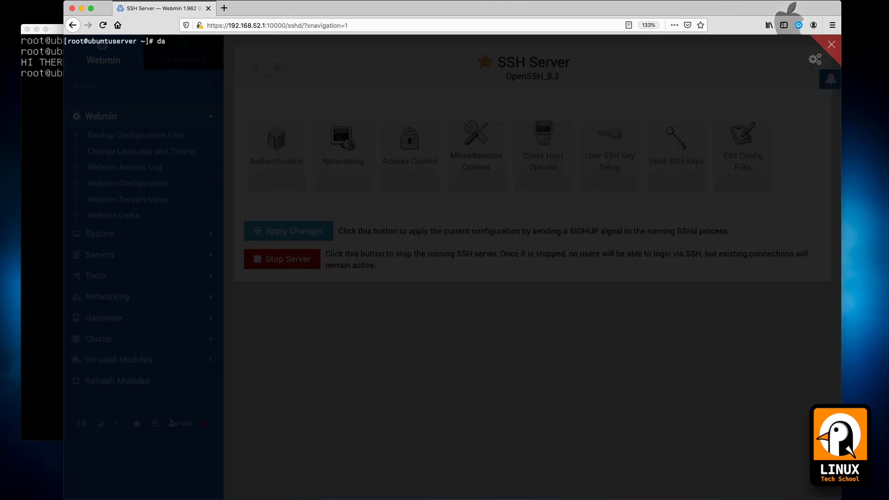
# Run date, lsblk, ss -ltn and ip a in the root terminal
pyautogui.write('date')
pyautogui.press('Return')
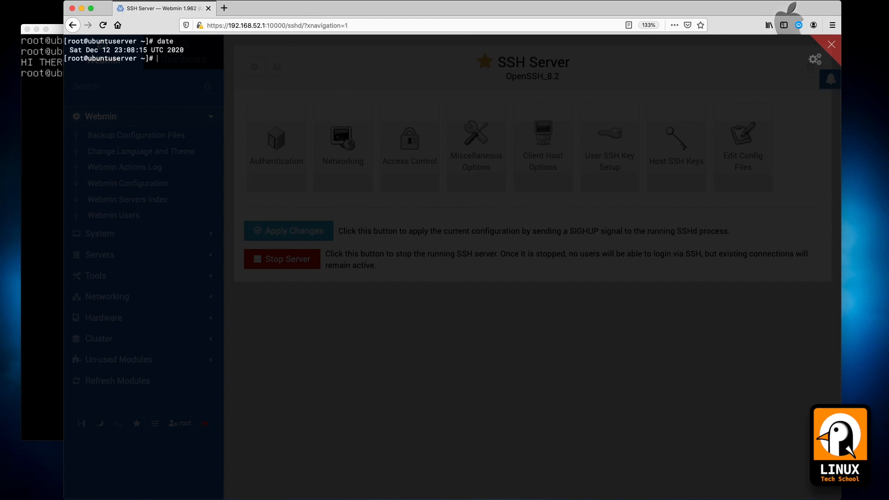
pyautogui.write('lsblk')
pyautogui.press('Return')
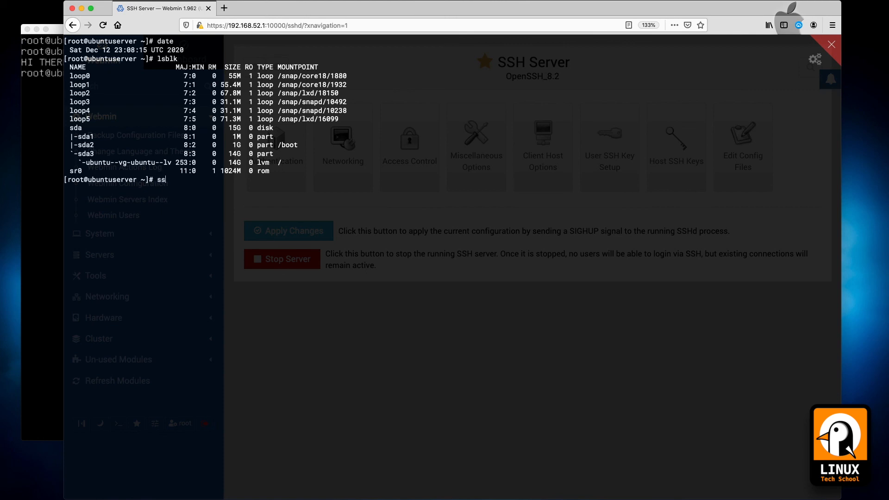
pyautogui.write('ss -ltn')
pyautogui.press('Return')
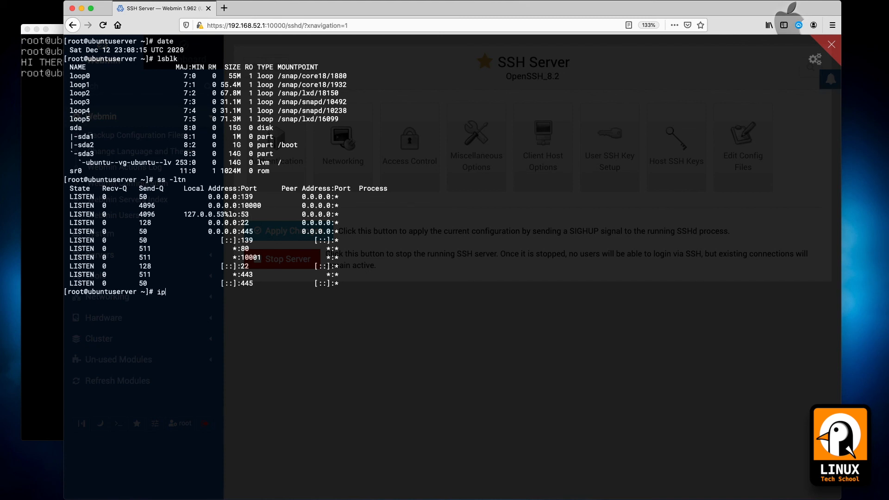
pyautogui.press('Return')
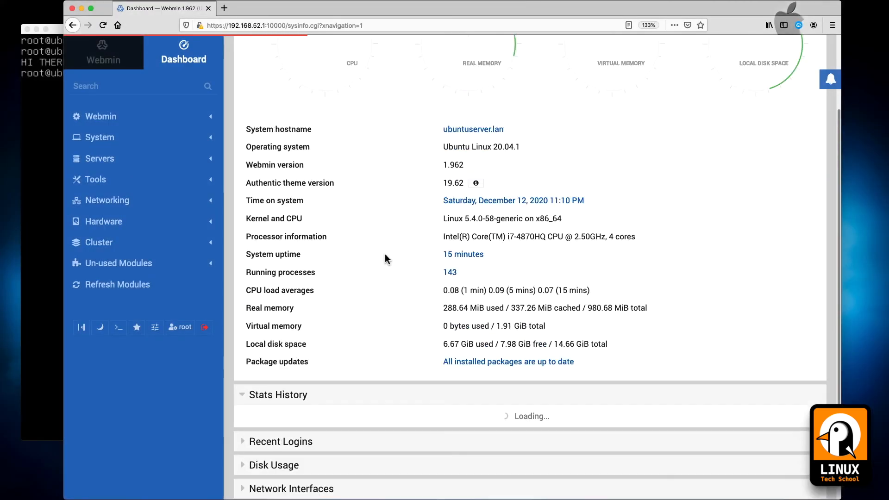
pyautogui.scroll(3, 388, 260)
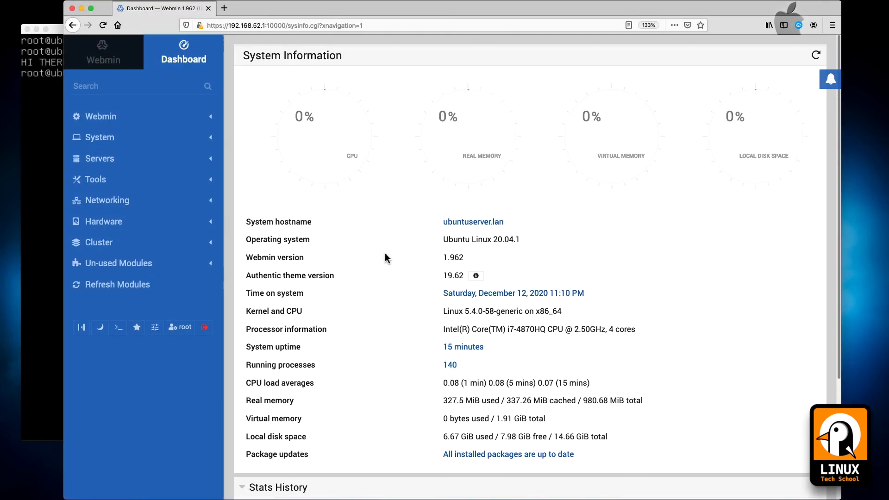